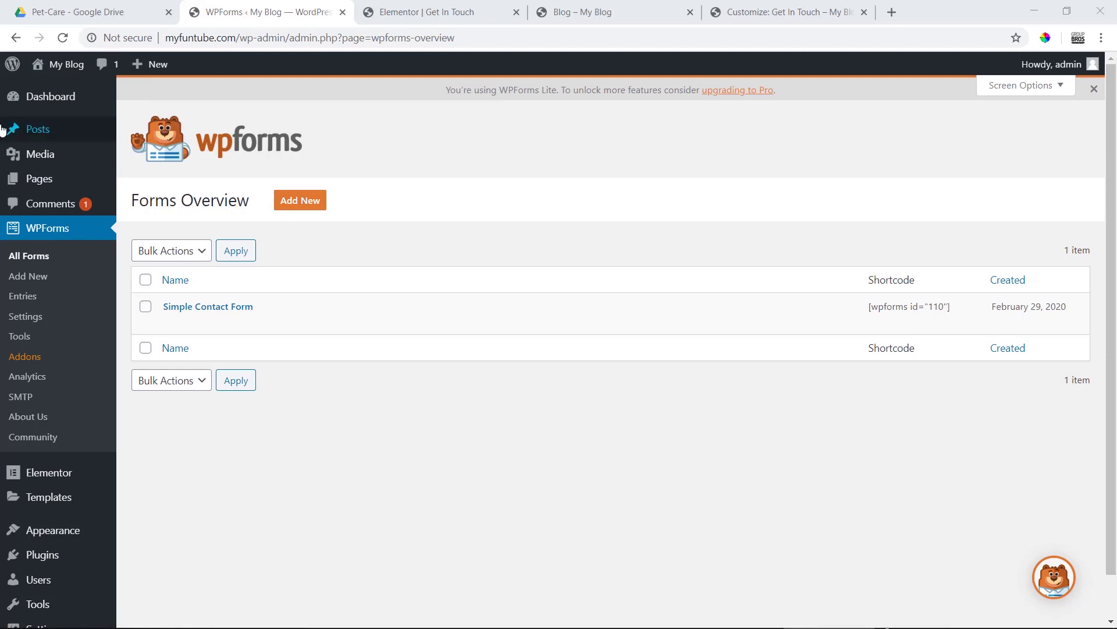
Step: Open the Posts list, which shows the single 'Hello world!' post
mouse_move(27, 137)
left_click(131, 132)
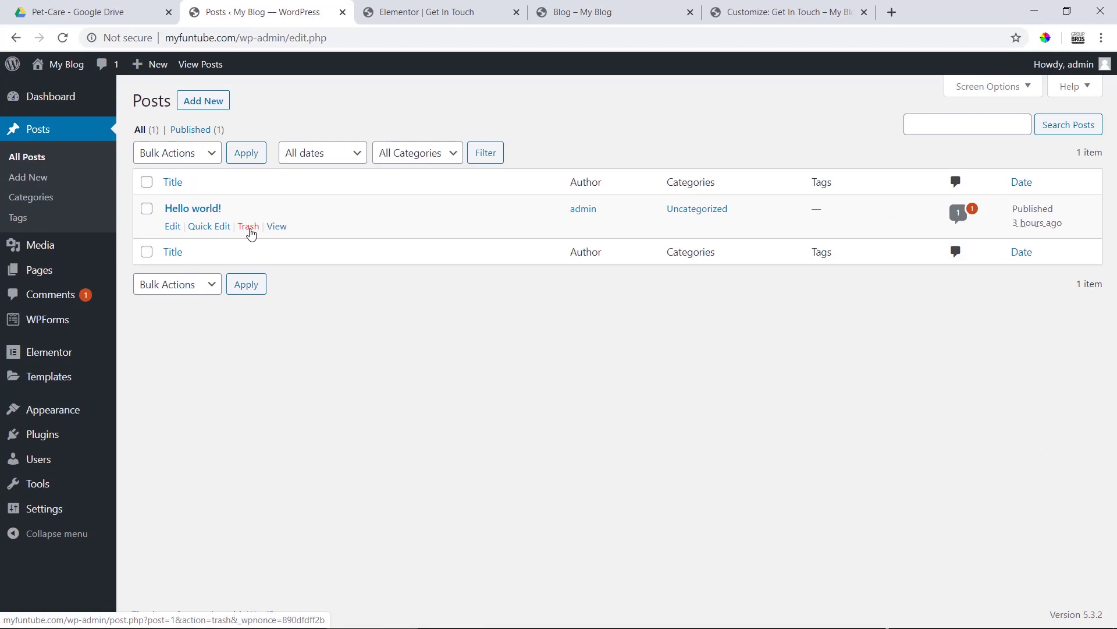
Step: Trash 'Hello world!', delete it permanently from Trash, and start a blank Add New Post
left_click(249, 227)
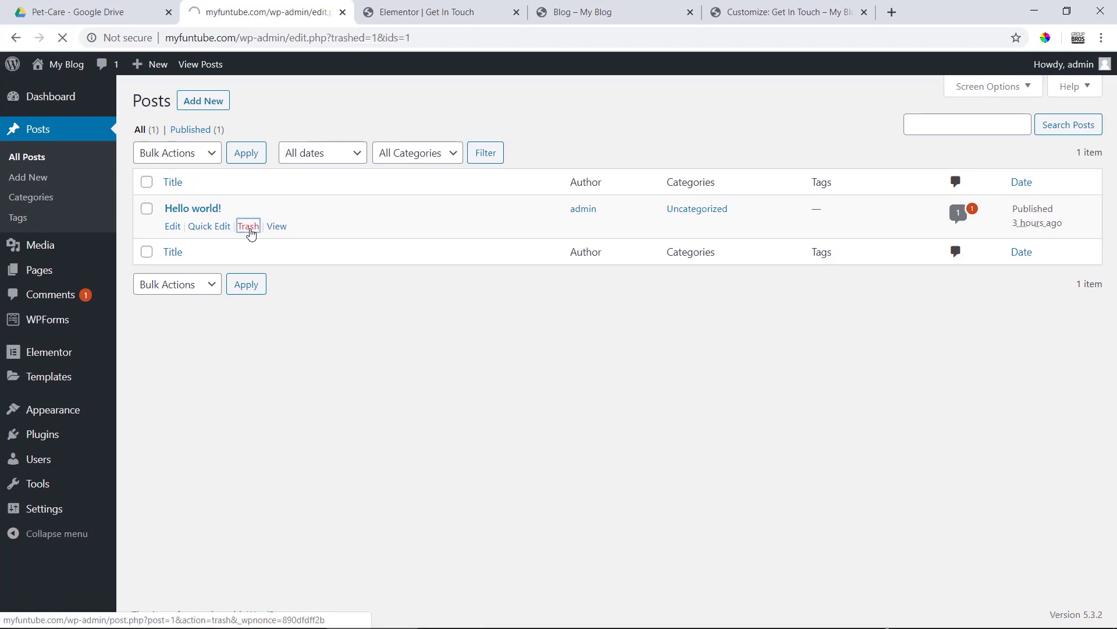
left_click(188, 173)
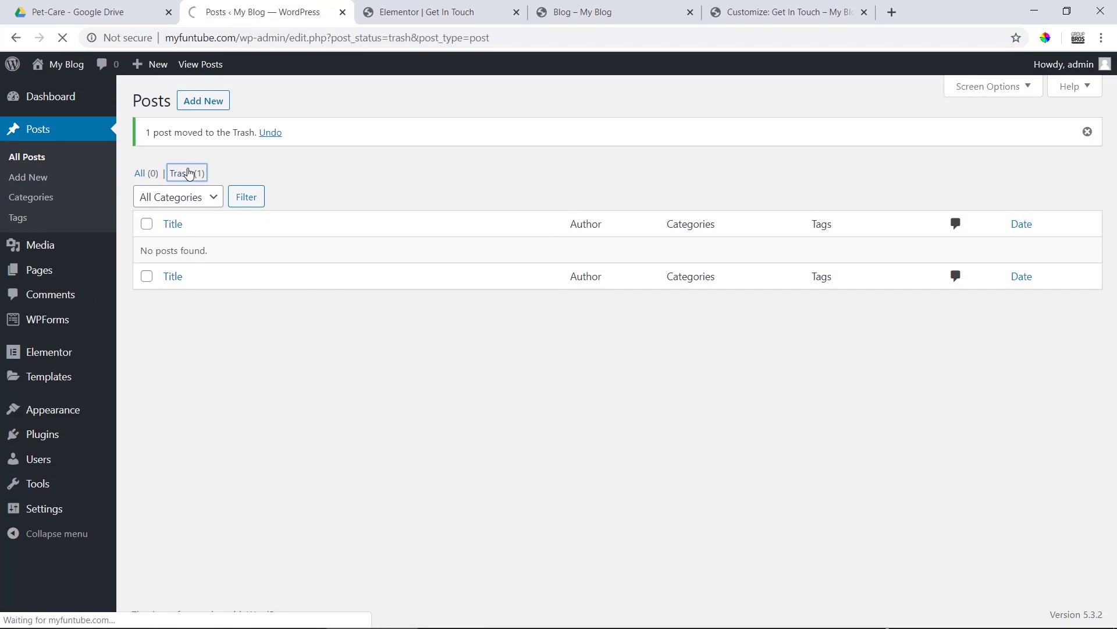
left_click(237, 227)
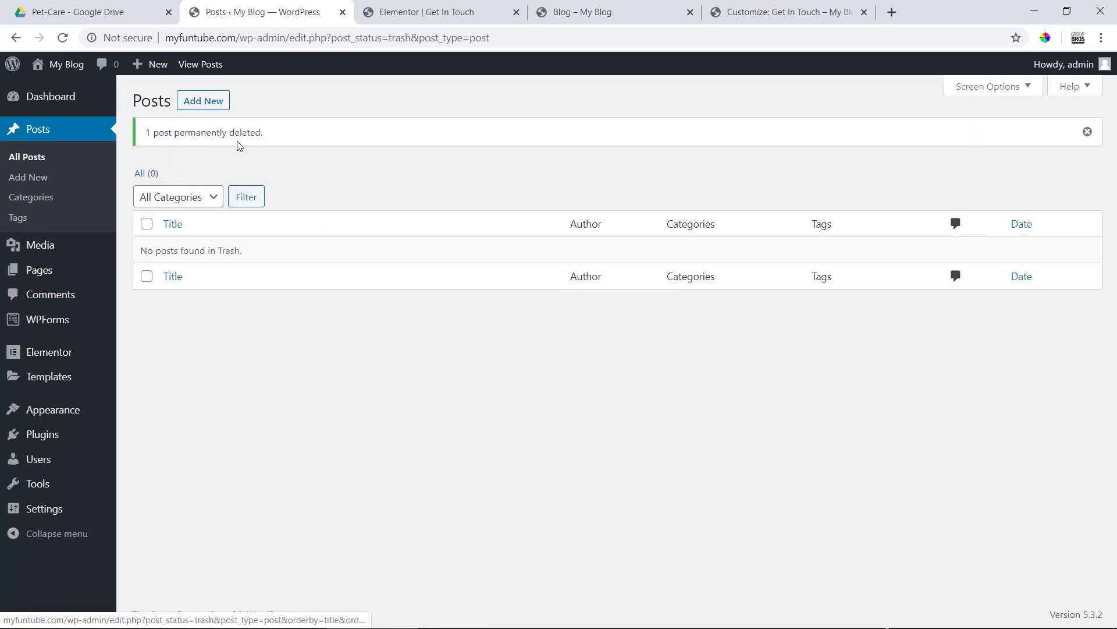
left_click(202, 102)
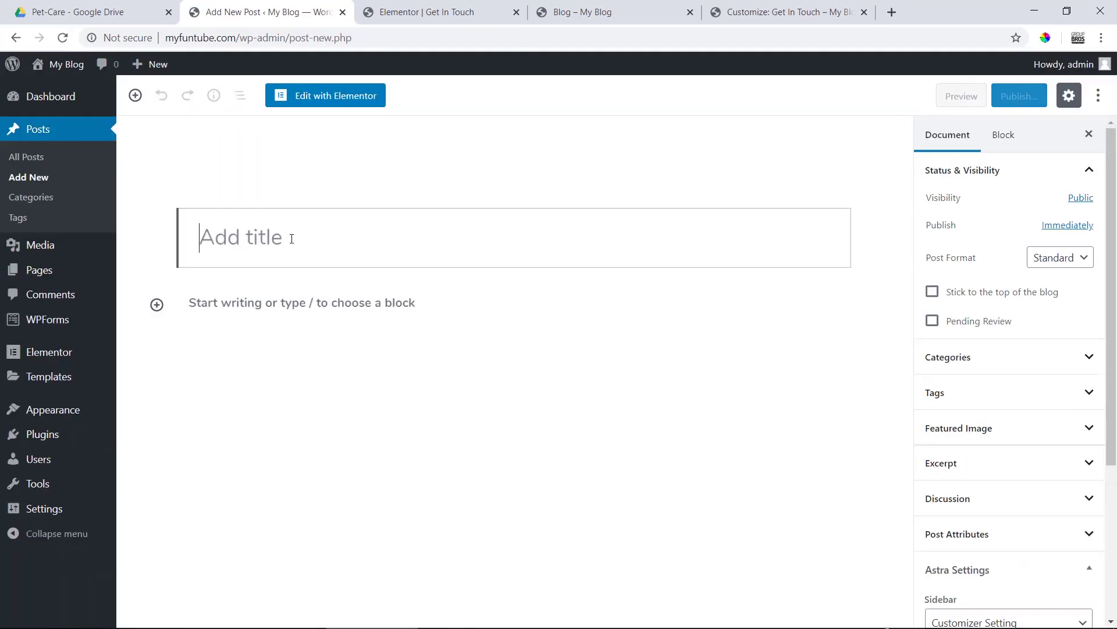
Step: Enter the post title 'How to make money from online?', then open a new Chrome tab
type("How to make moan")
key("BackSpace")
key("BackSpace")
type("ney from online?")
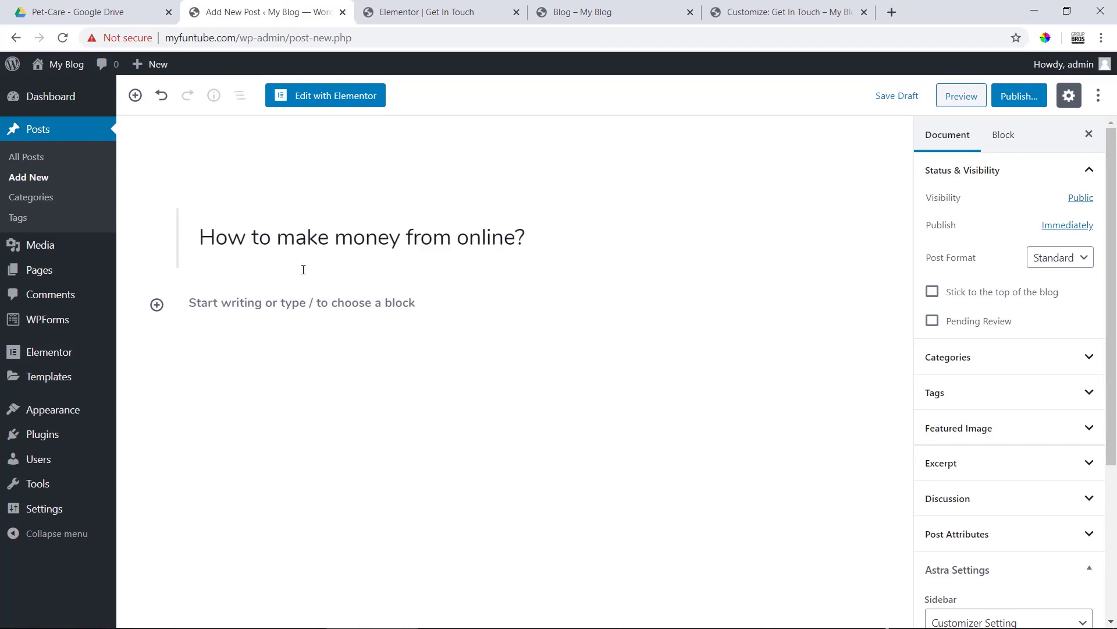
left_click(309, 297)
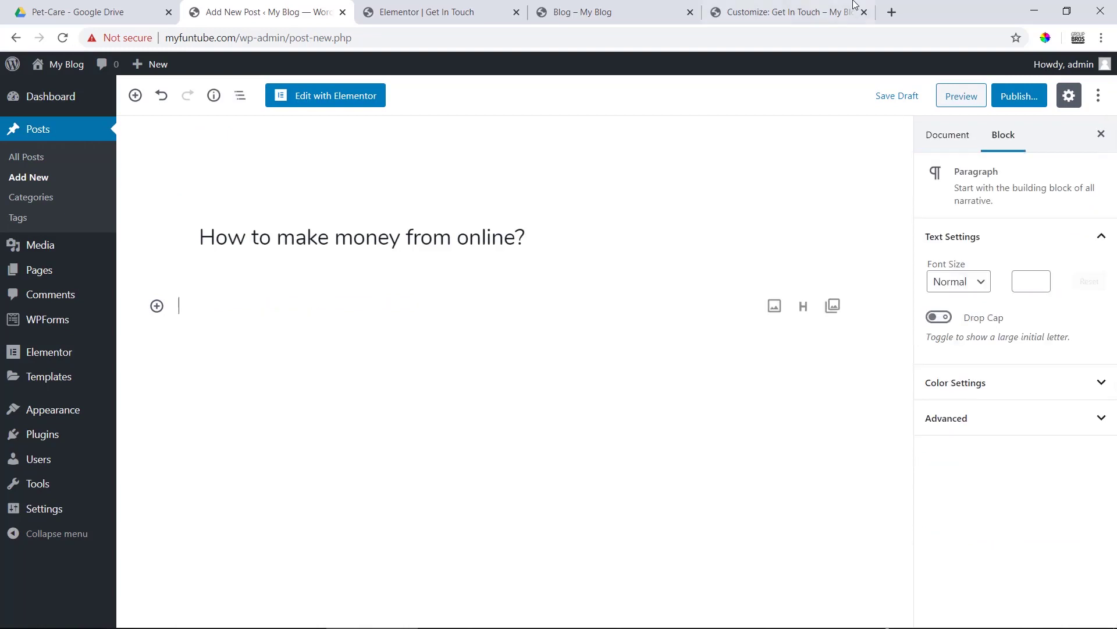
left_click(892, 12)
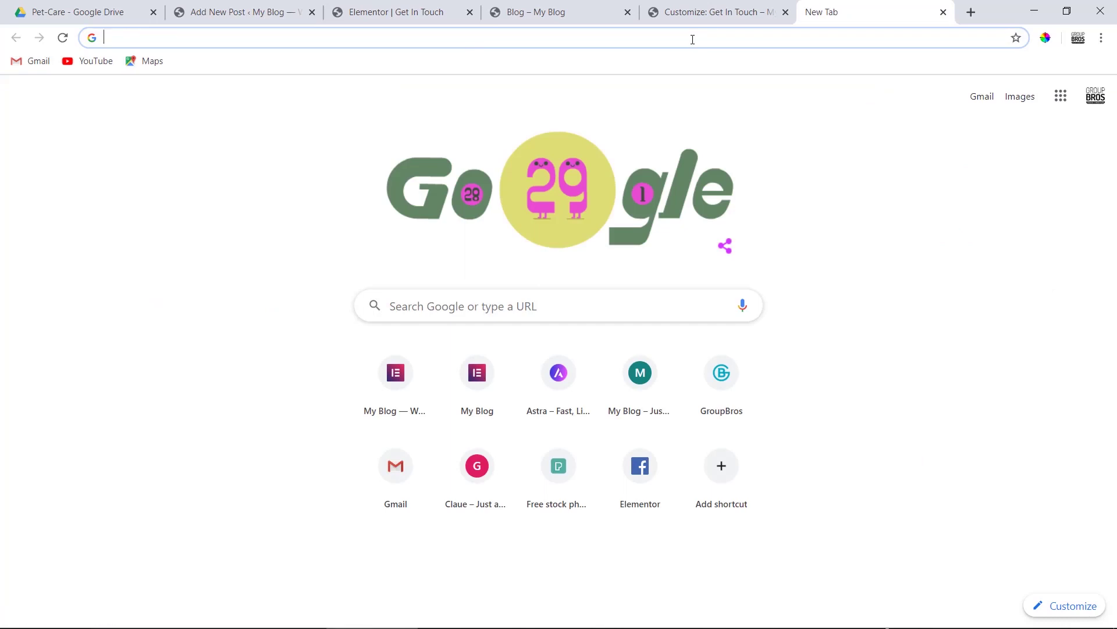
Step: Load lipsum.com in the new browser tab
type("lipsum.com")
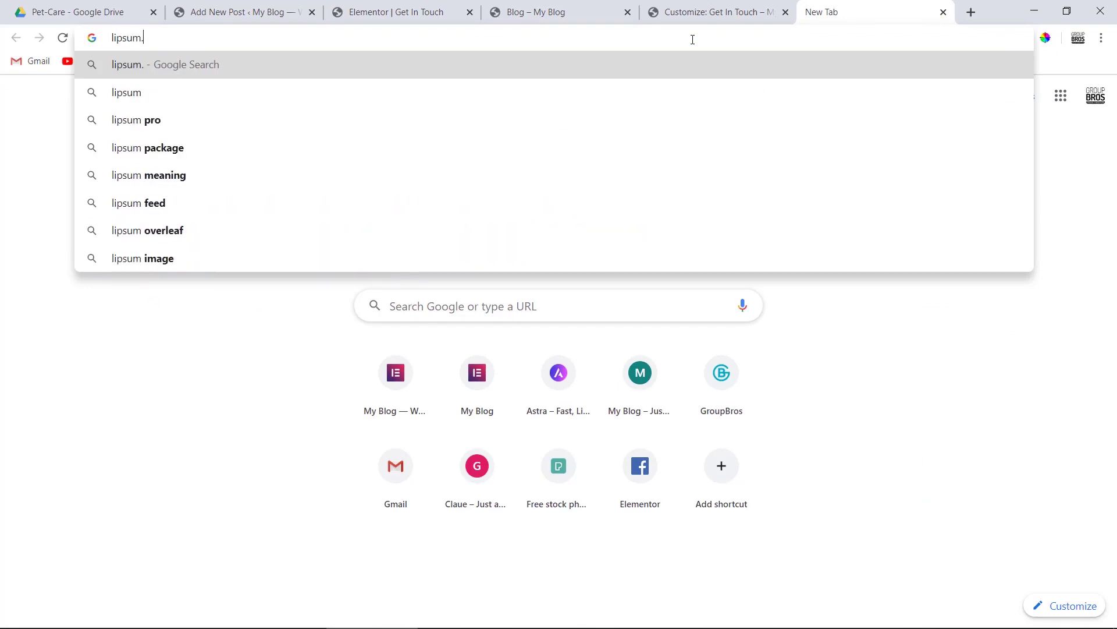
key("Return")
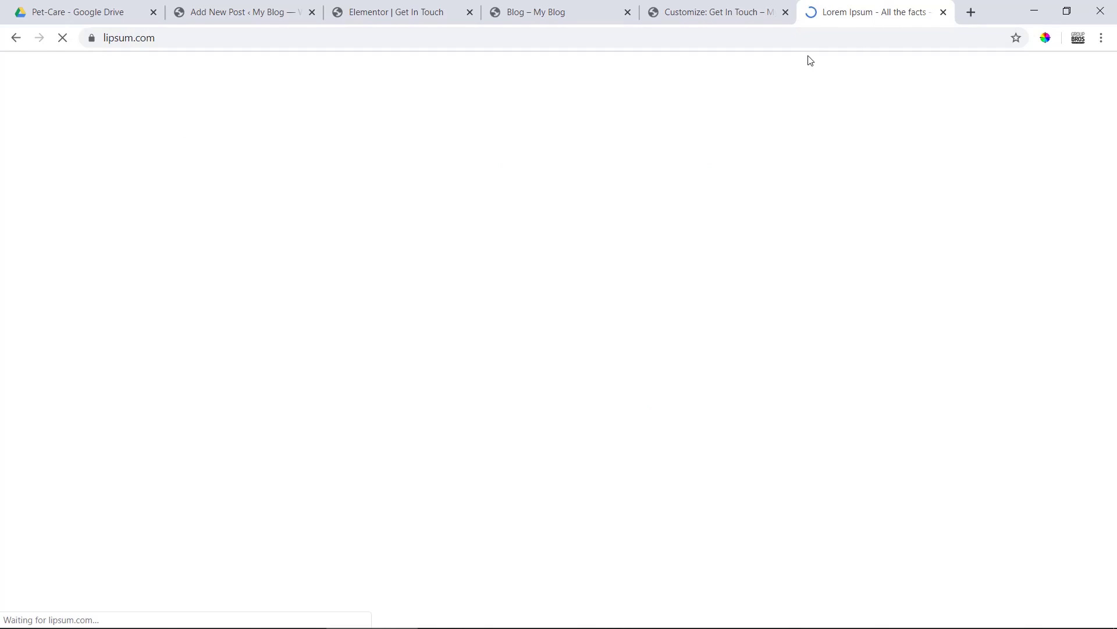
scroll(506, 307, "down", 4)
scroll(506, 307, "down", 10)
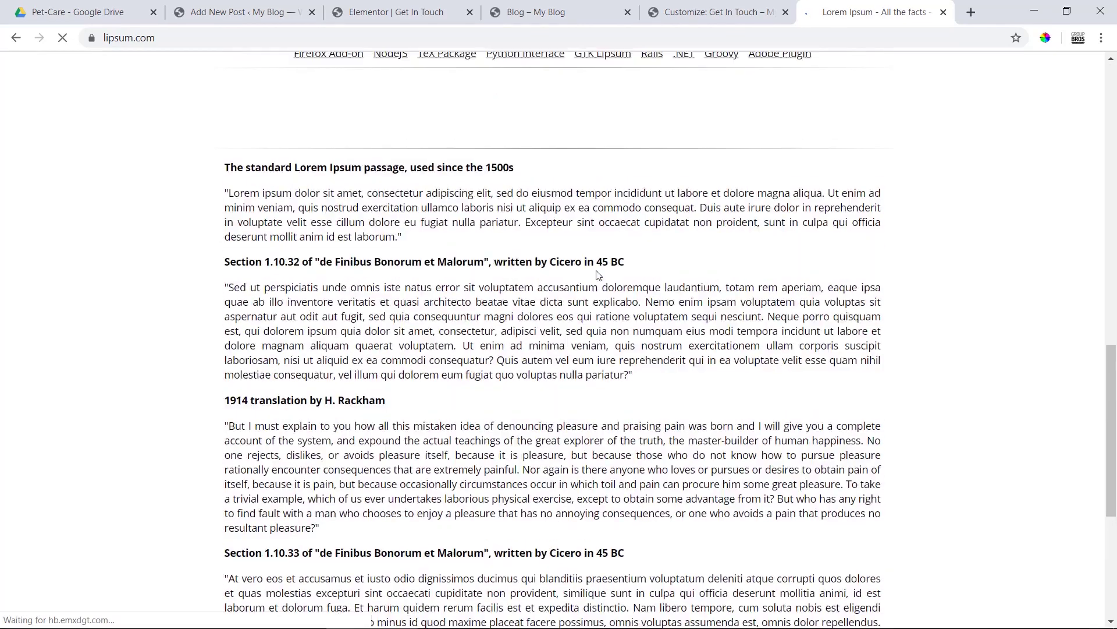
scroll(699, 279, "up", 7)
Step: Generate Lorem Ipsum text and select its first four paragraphs for copying
left_click(799, 262)
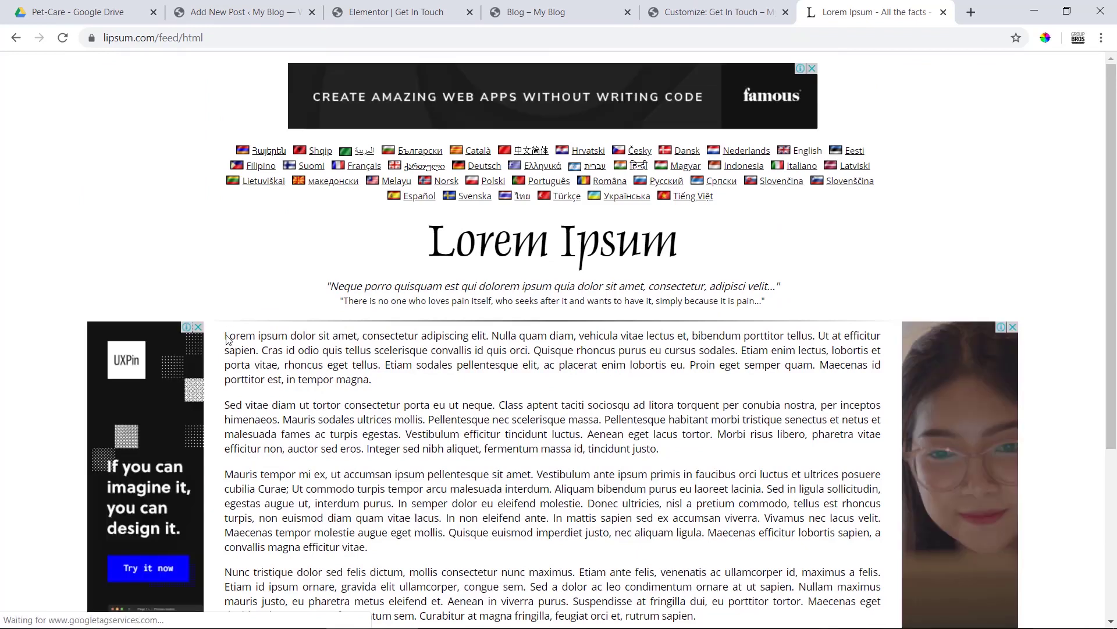
left_click_drag(228, 334, 717, 398)
scroll(447, 431, "down", 4)
left_click(536, 11)
left_click(415, 7)
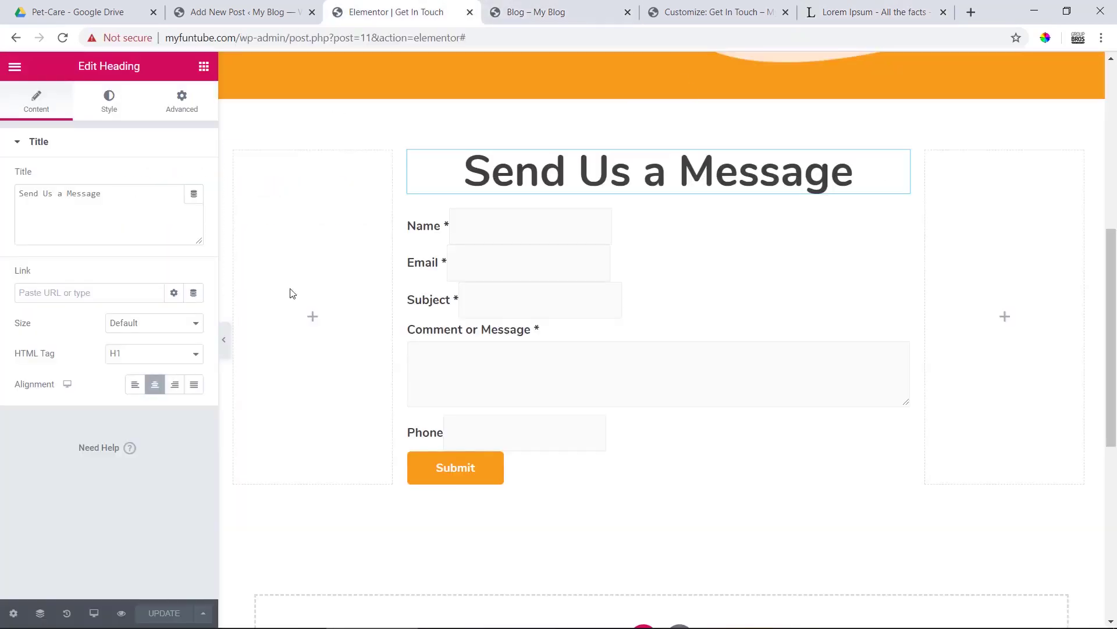
Step: Paste the copied Lorem Ipsum paragraphs into the post body and publish the post
left_click(470, 12)
left_click(308, 4)
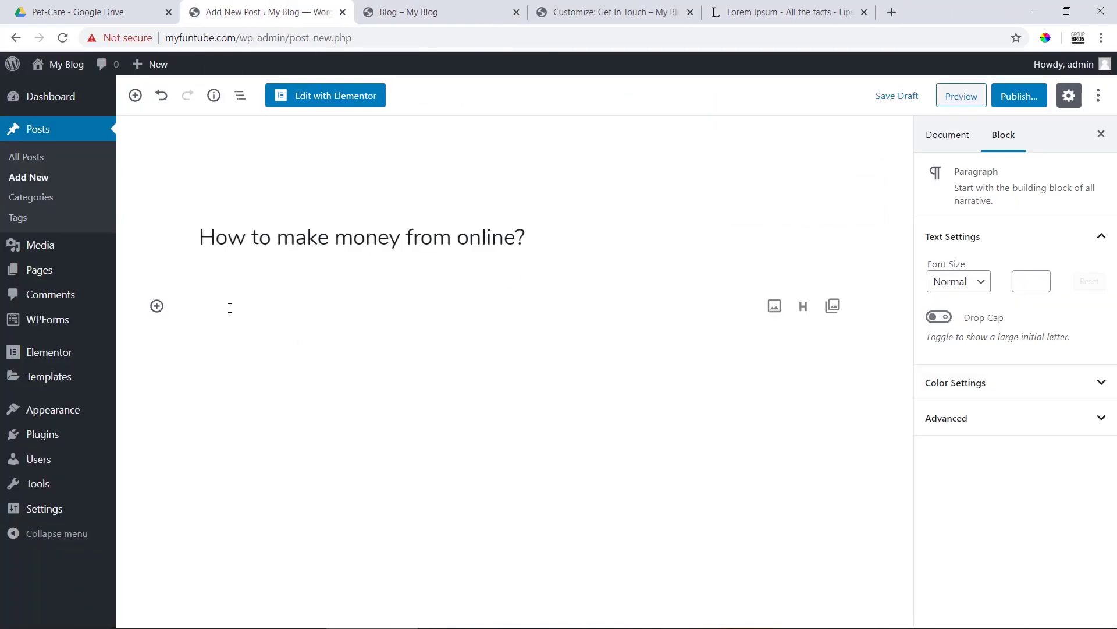
key("ctrl+v")
scroll(530, 353, "up", 4)
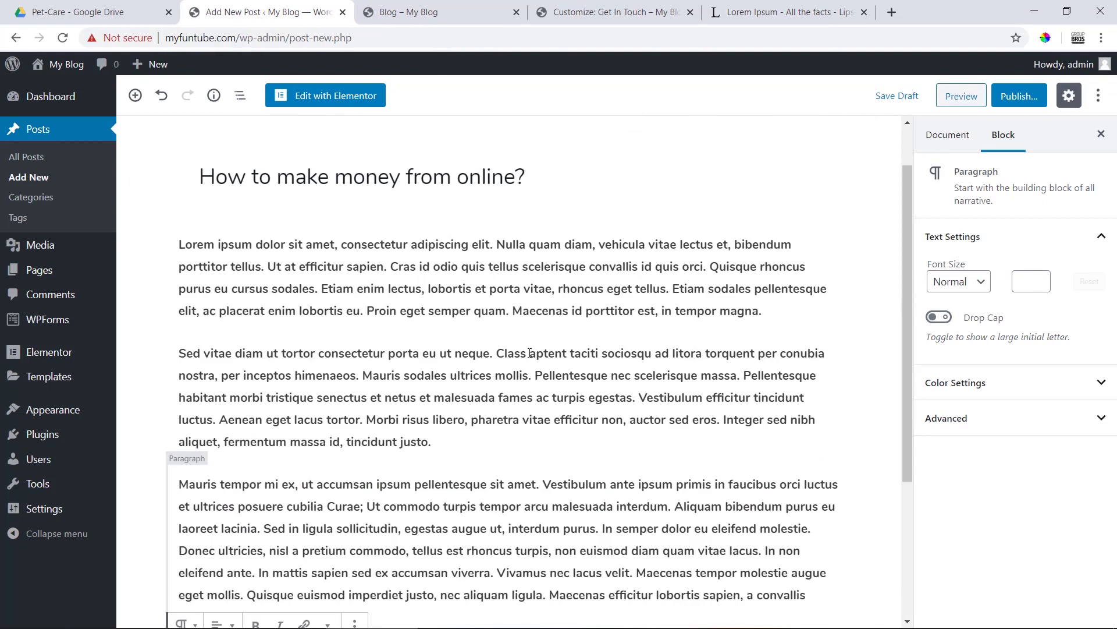
scroll(687, 271, "up", 1)
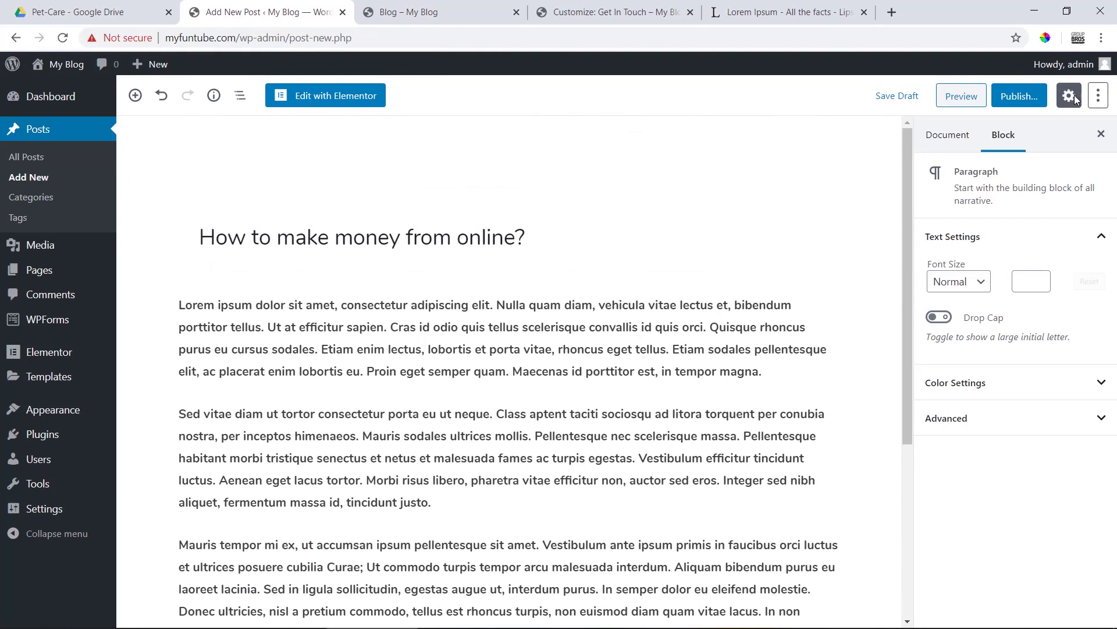
left_click(1014, 100)
left_click(1016, 98)
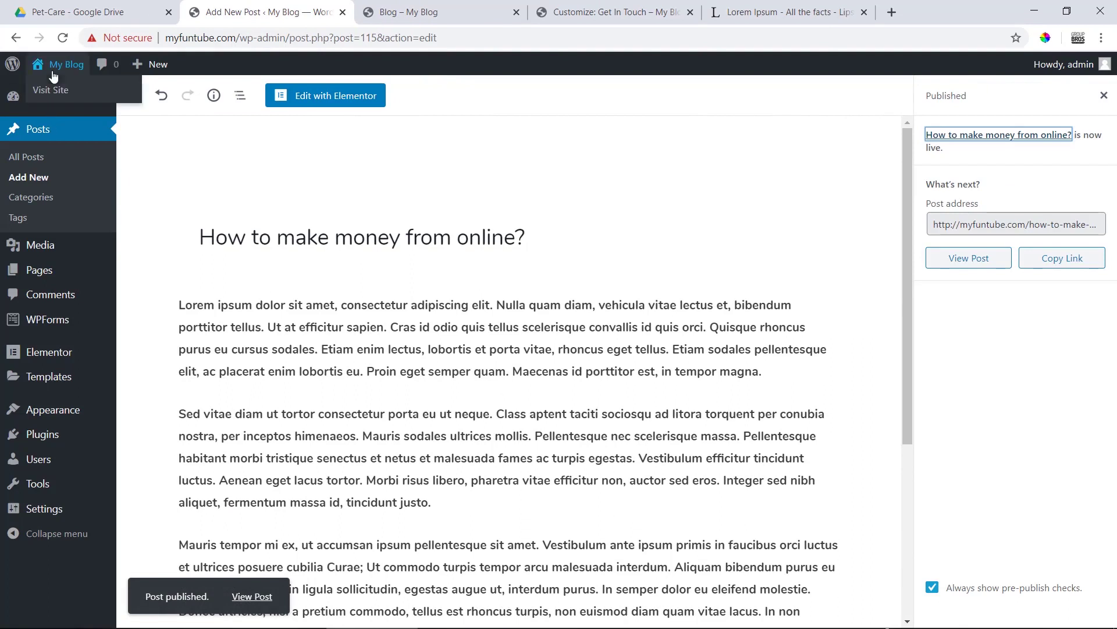
Step: Open the My Blog home page in a new browser tab
right_click(51, 92)
left_click(97, 104)
left_click_drag(422, 5, 559, 7)
Step: Browse the live Pets Care home page, then open the Customizer from the admin bar
scroll(524, 279, "down", 3)
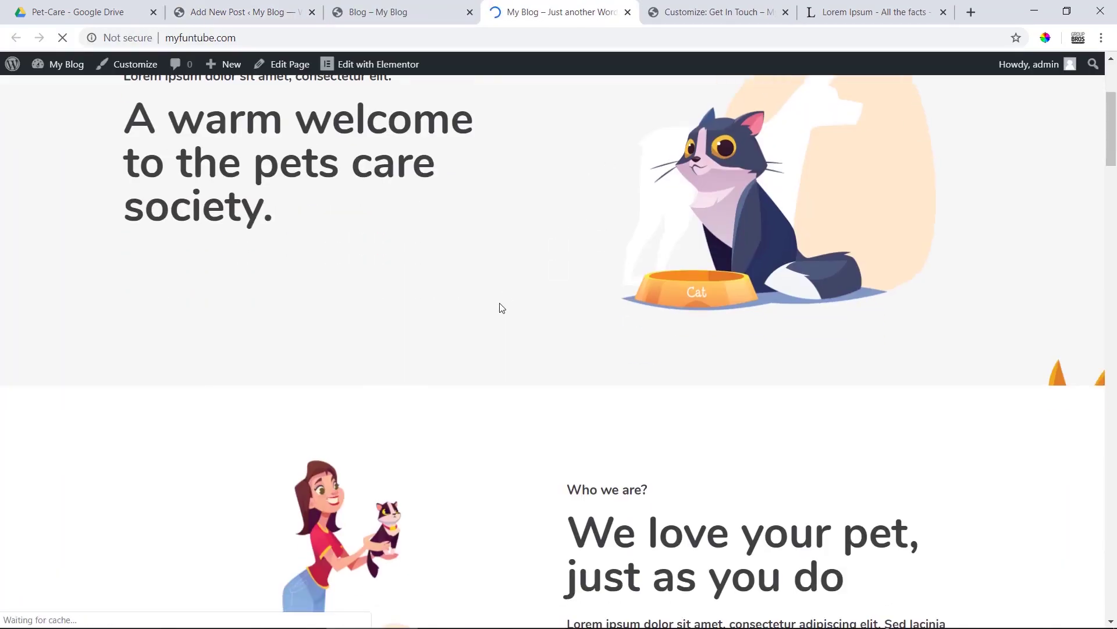
left_click_drag(151, 293, 393, 293)
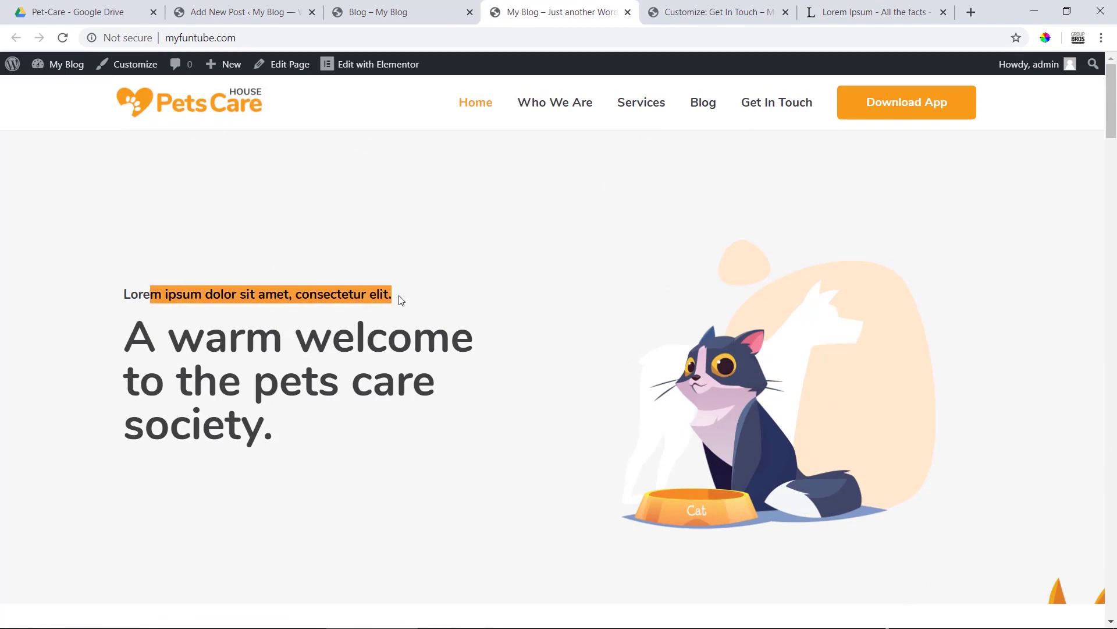
scroll(531, 341, "down", 7)
left_click_drag(595, 406, 759, 455)
left_click(759, 455)
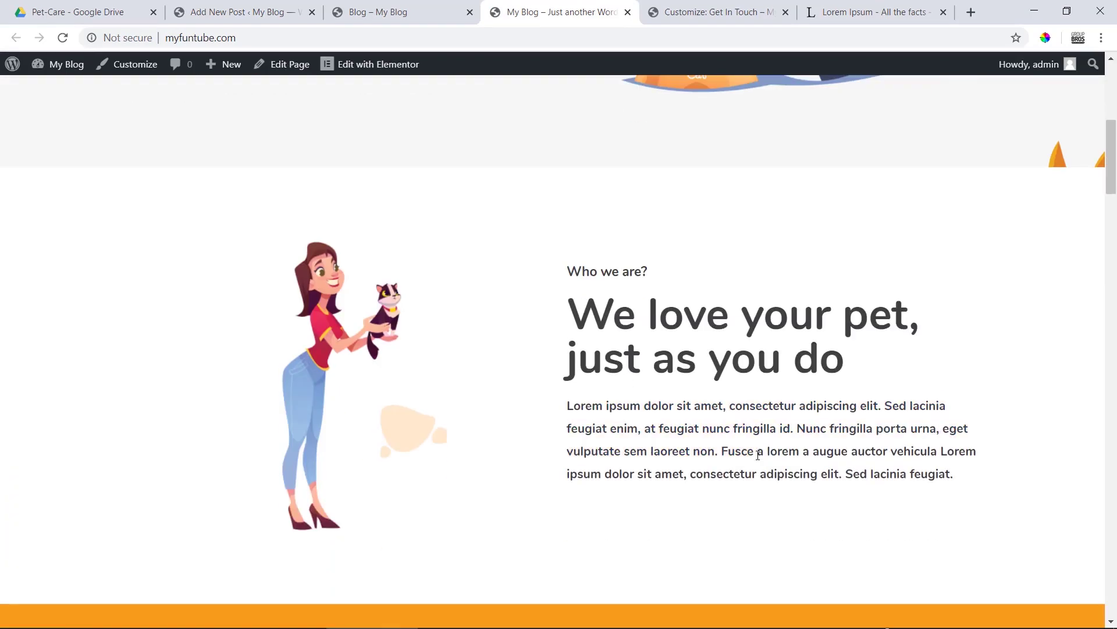
left_click(131, 65)
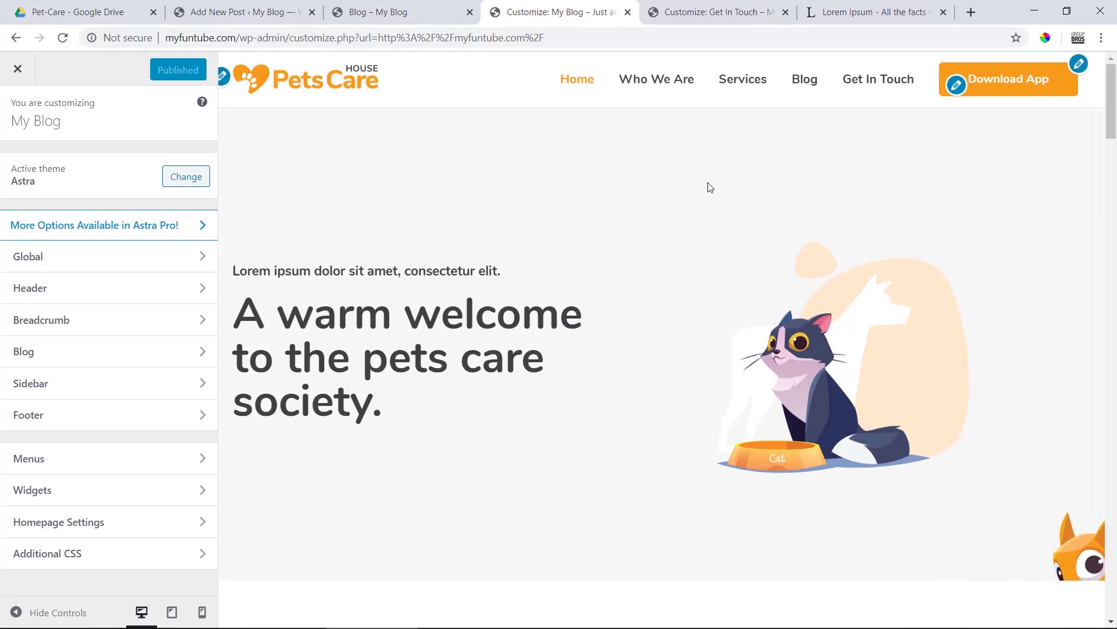
Step: Set Global > Typography > Base Typography weight to Light 300 and publish the change
scroll(703, 220, "down", 3)
scroll(702, 215, "down", 6)
left_click_drag(730, 154, 721, 245)
left_click(742, 214)
left_click(36, 259)
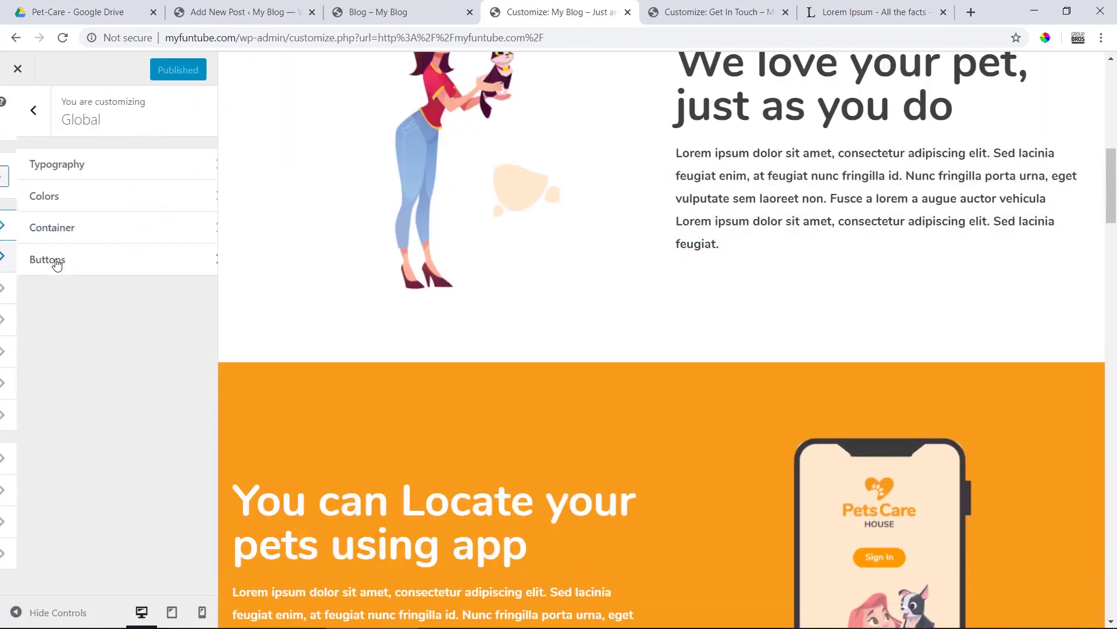
left_click(86, 167)
left_click(88, 168)
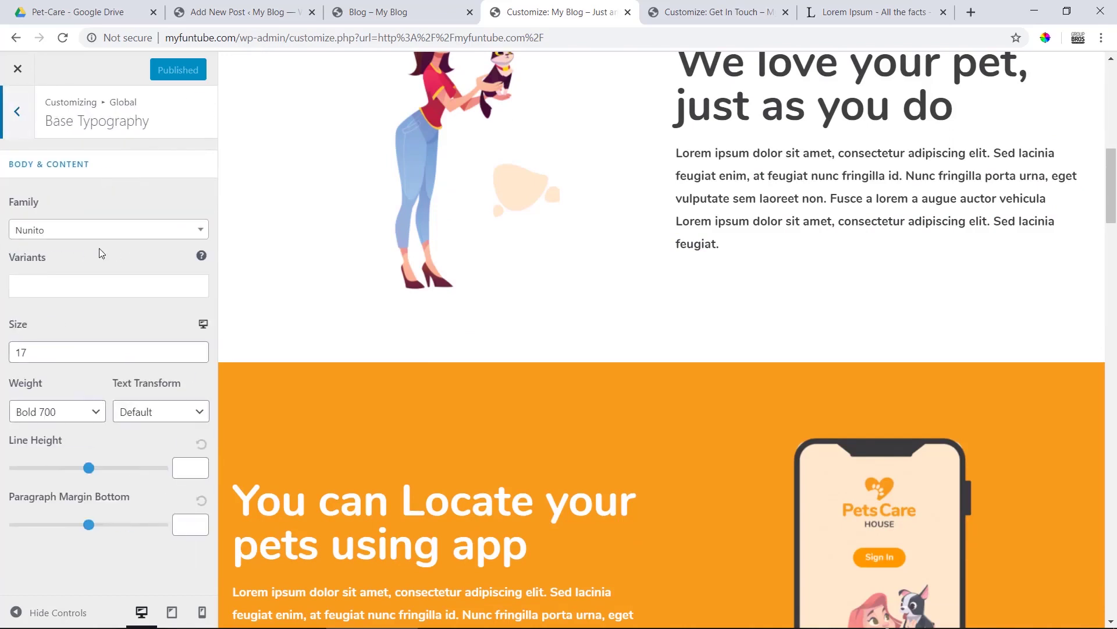
left_click(47, 413)
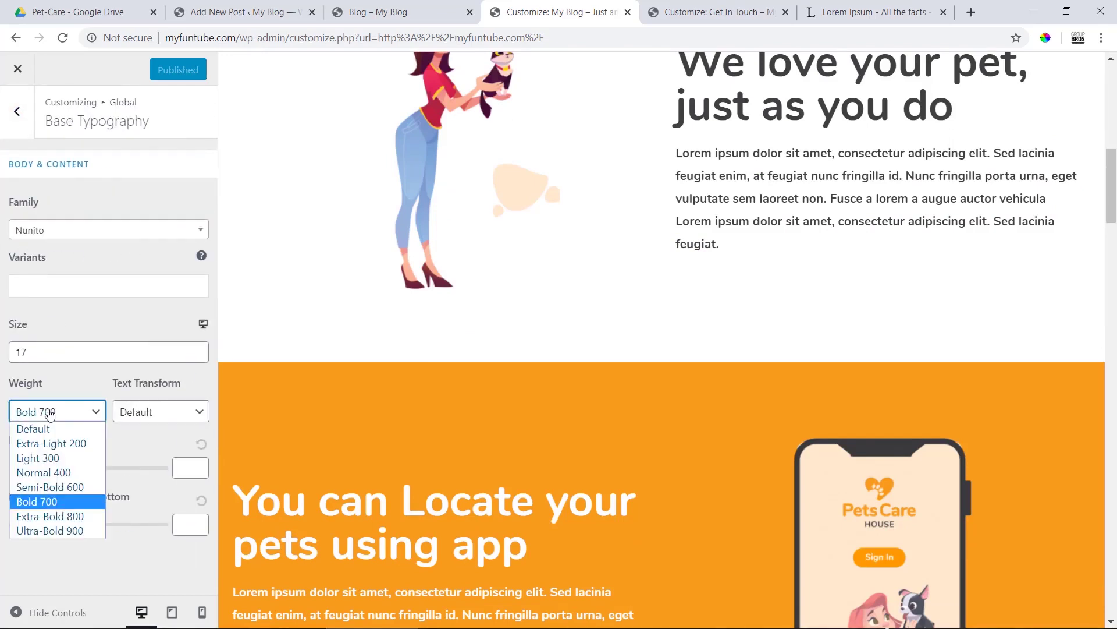
left_click(57, 458)
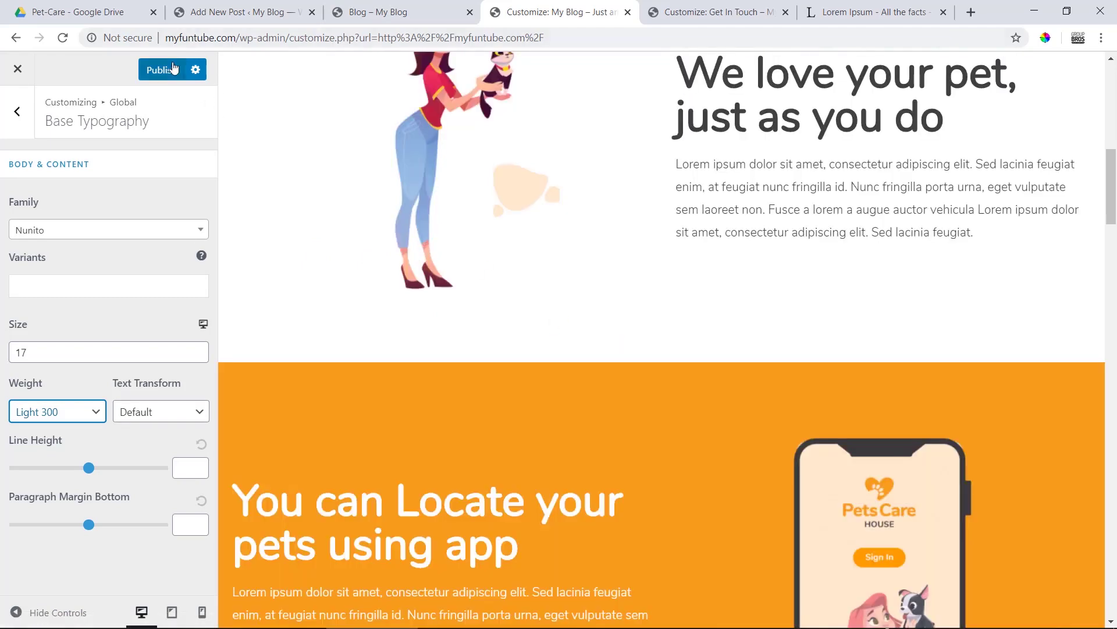
left_click(173, 68)
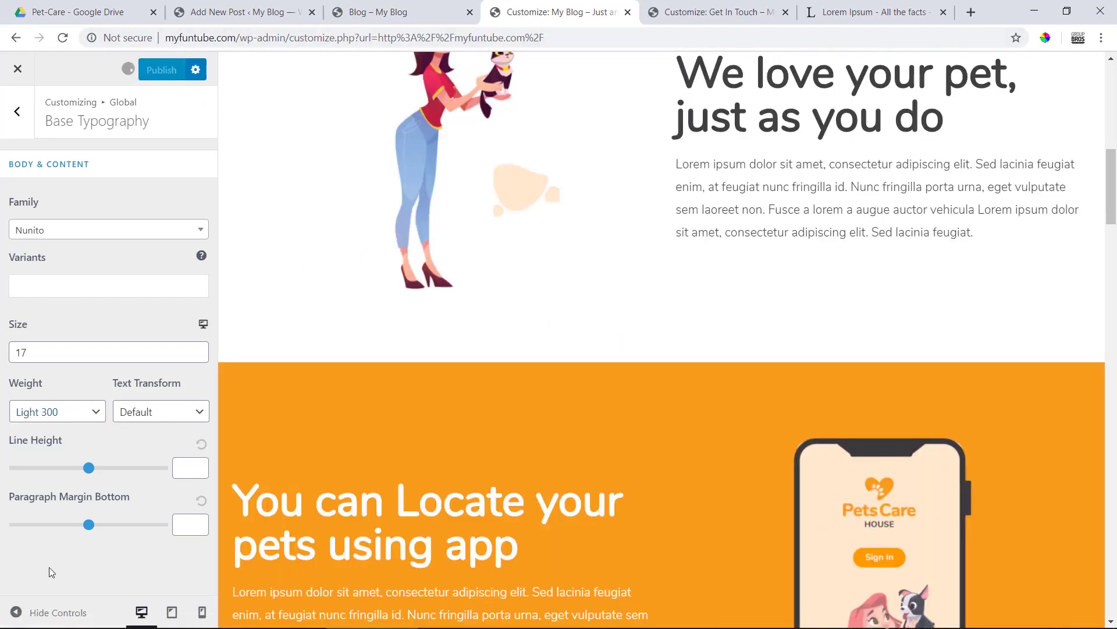
left_click(17, 612)
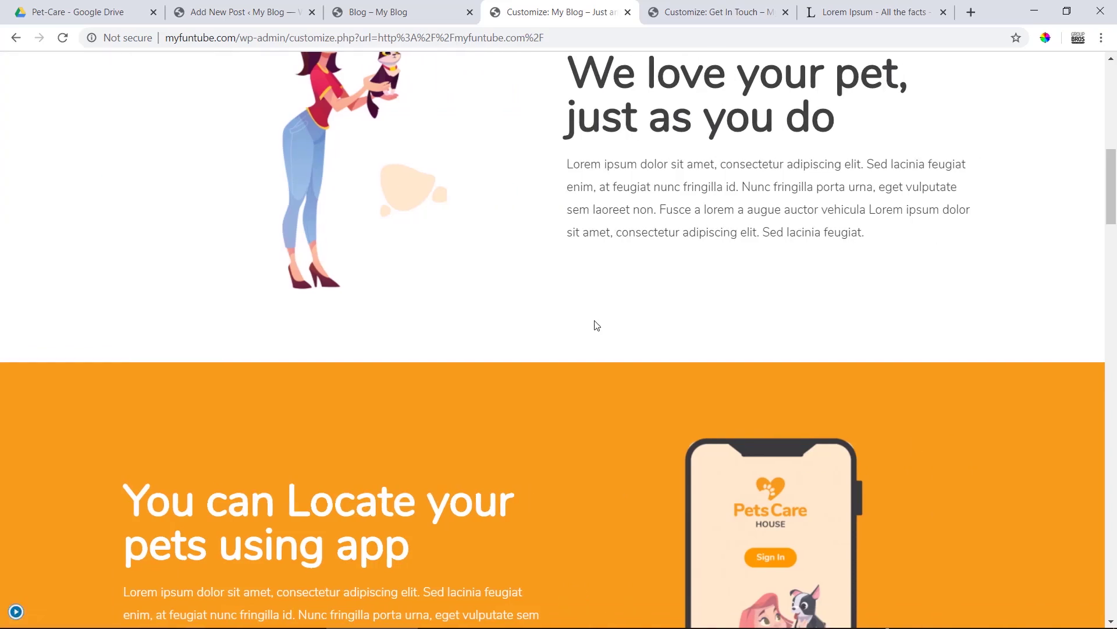
scroll(595, 324, "up", 10)
scroll(595, 322, "down", 15)
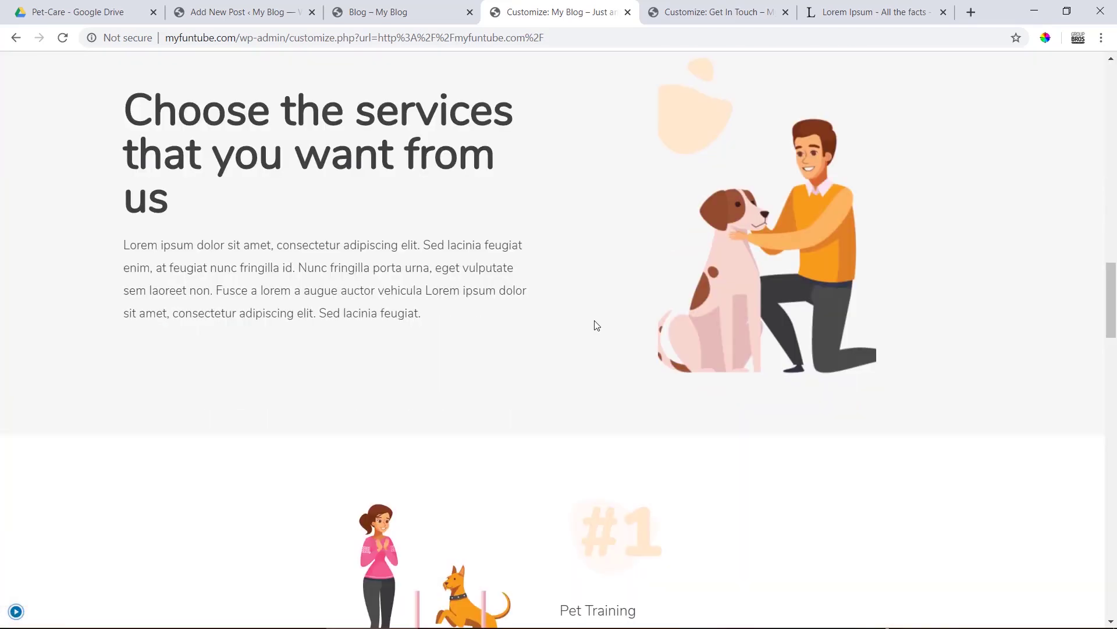
scroll(597, 324, "down", 7)
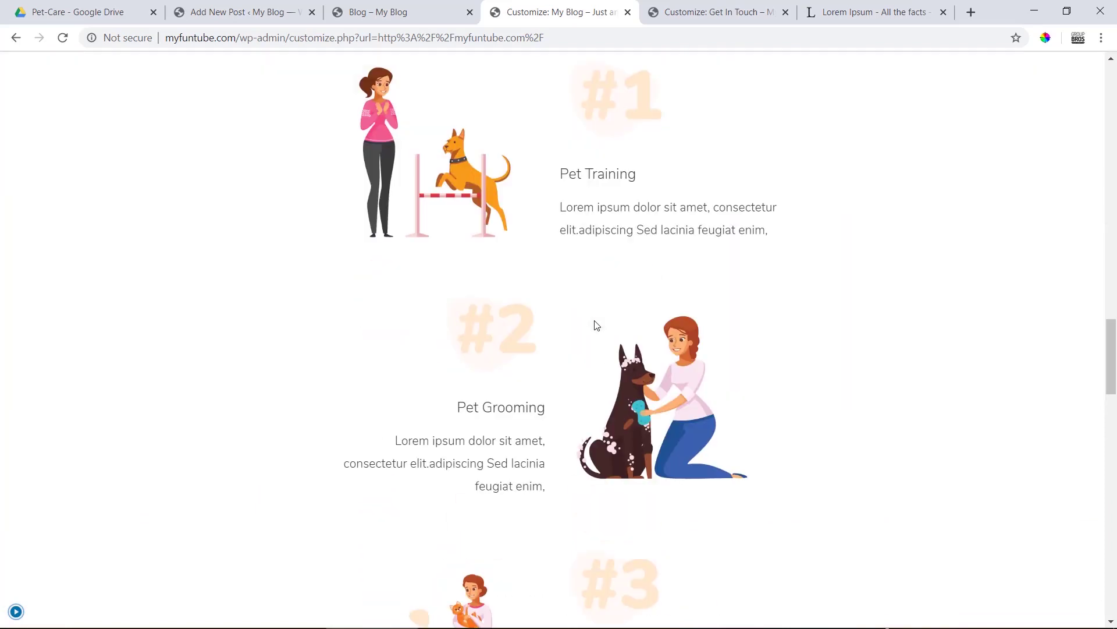
scroll(597, 324, "down", 11)
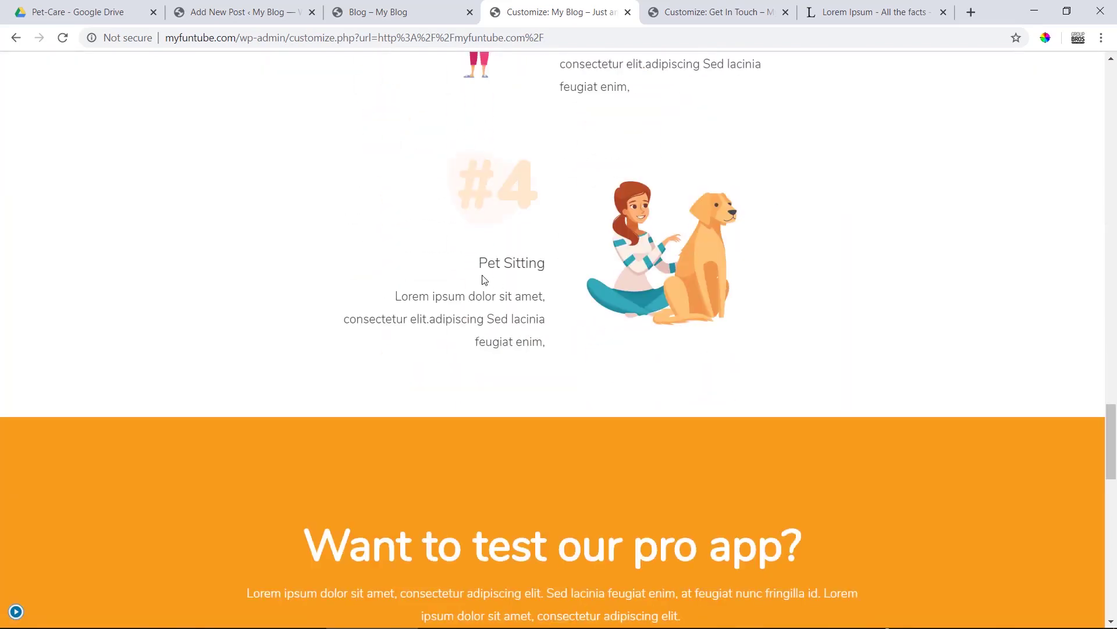
left_click_drag(479, 273, 547, 271)
scroll(582, 279, "up", 4)
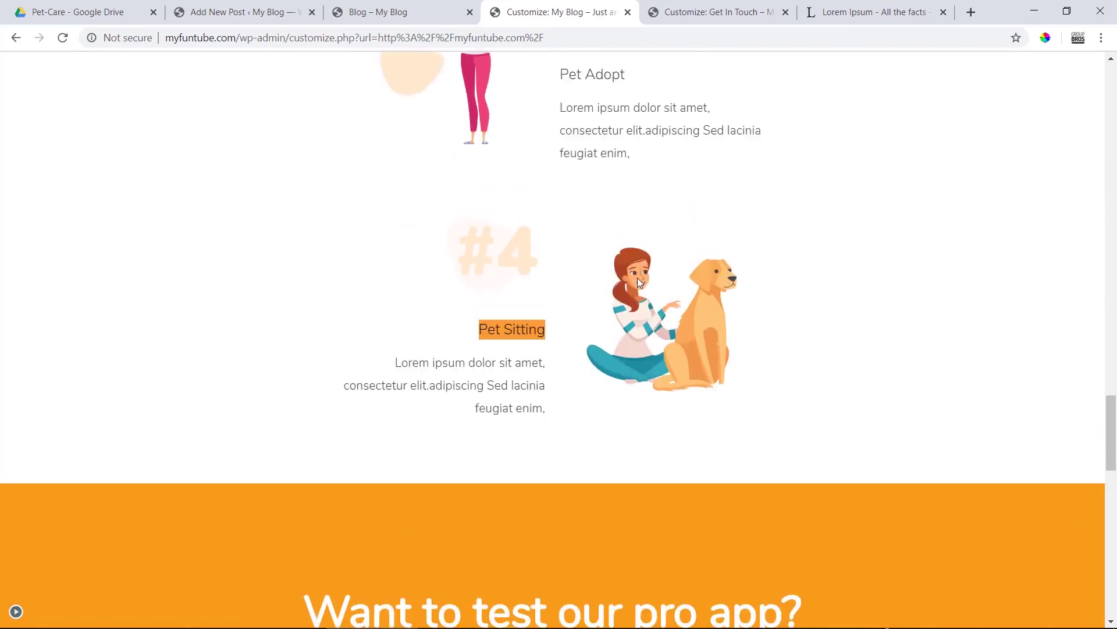
left_click_drag(562, 228, 634, 237)
scroll(609, 237, "up", 11)
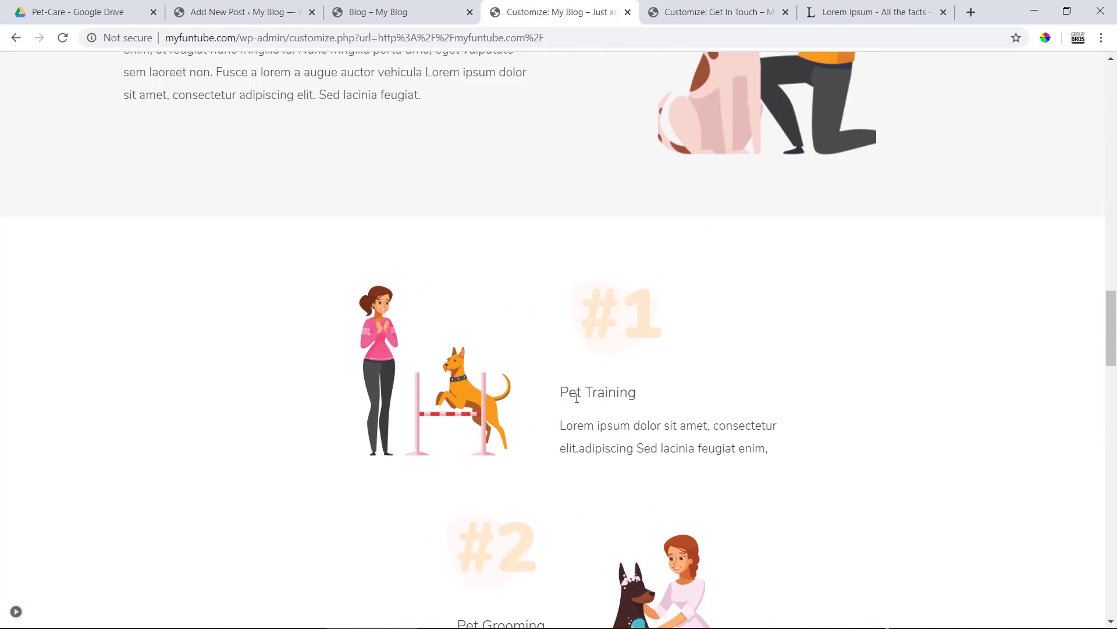
left_click_drag(562, 390, 640, 391)
scroll(640, 390, "down", 20)
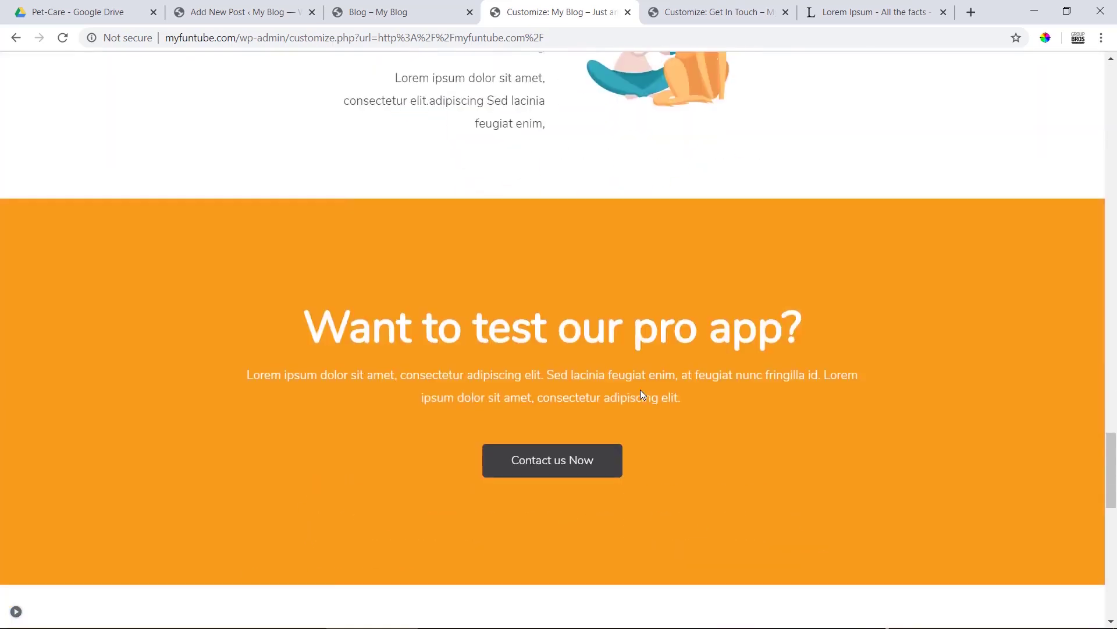
scroll(642, 395, "down", 4)
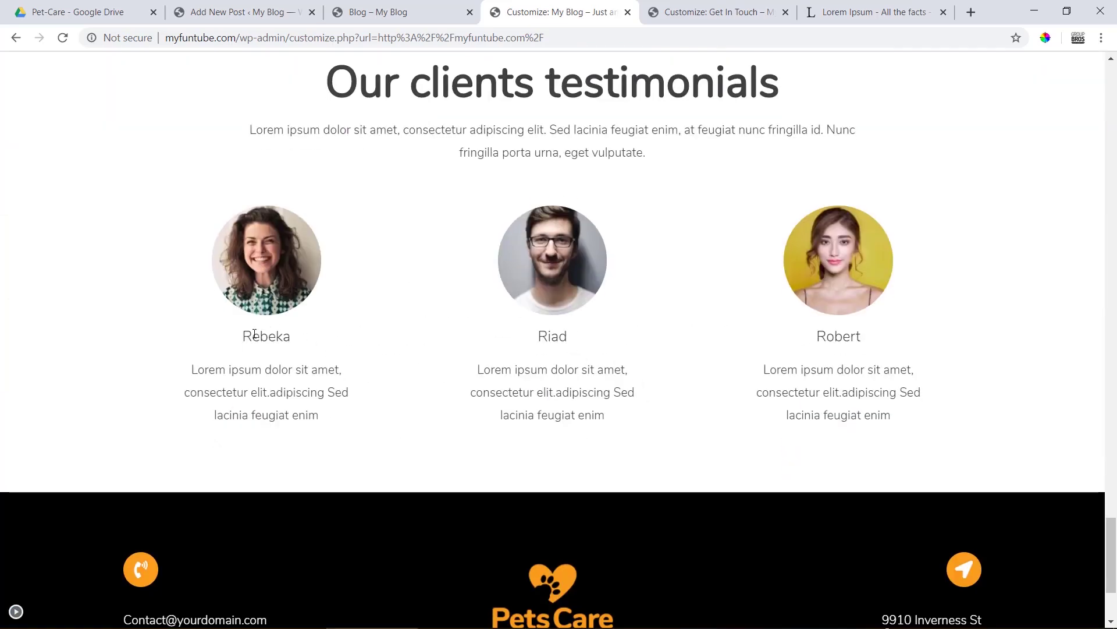
left_click_drag(243, 336, 465, 342)
left_click_drag(534, 336, 871, 344)
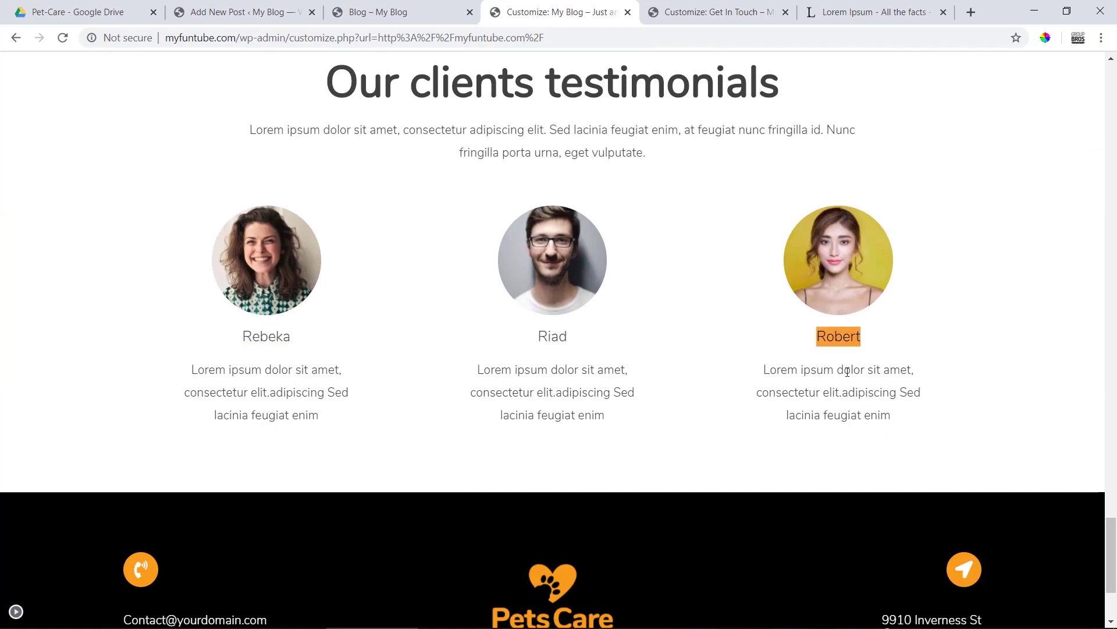
left_click(477, 245)
scroll(566, 291, "up", 1)
scroll(567, 293, "up", 20)
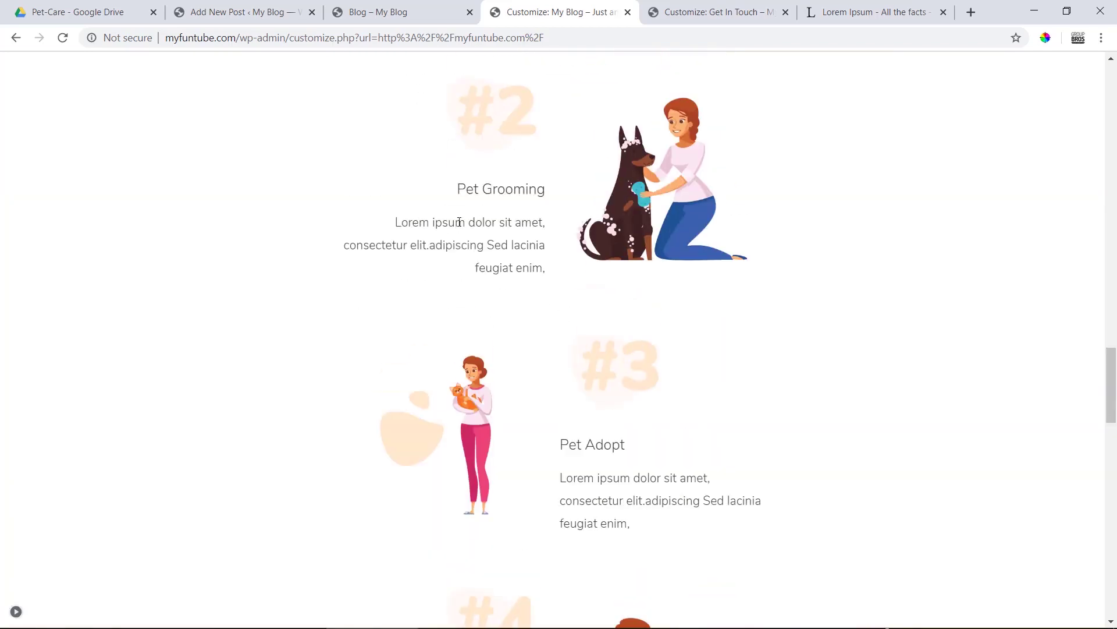
right_click(500, 190)
left_click(568, 391)
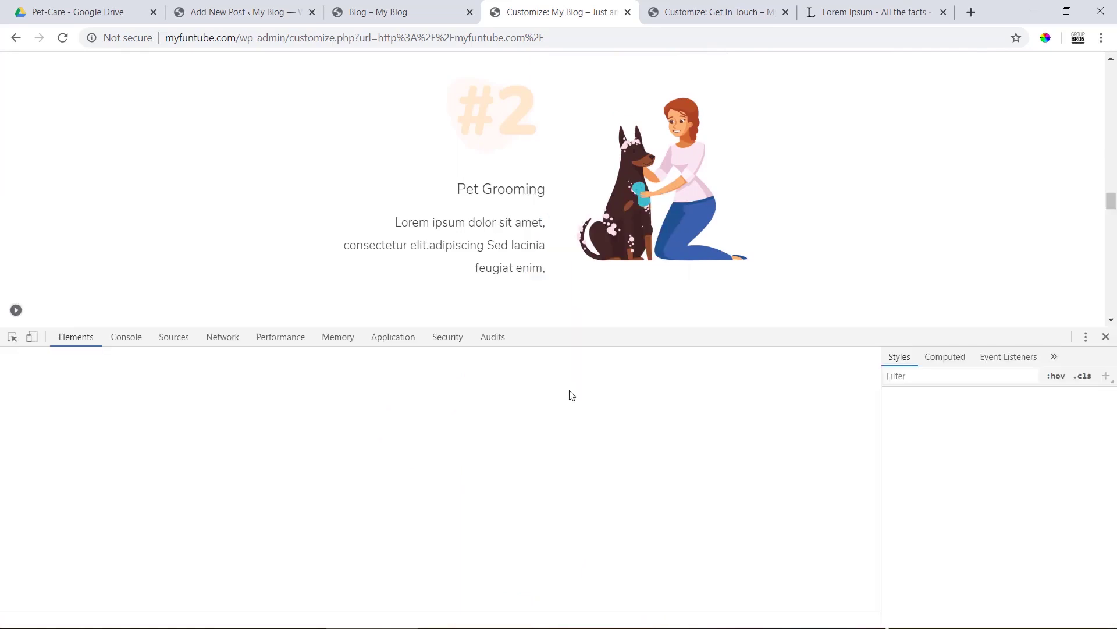
left_click(384, 11)
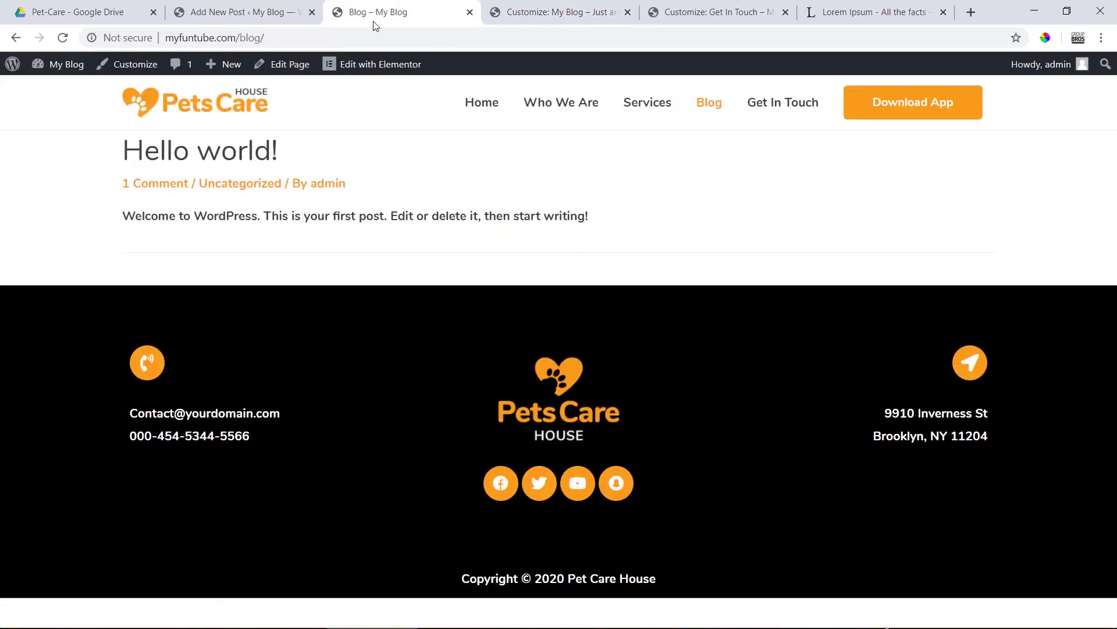
left_click(256, 7)
left_click(503, 11)
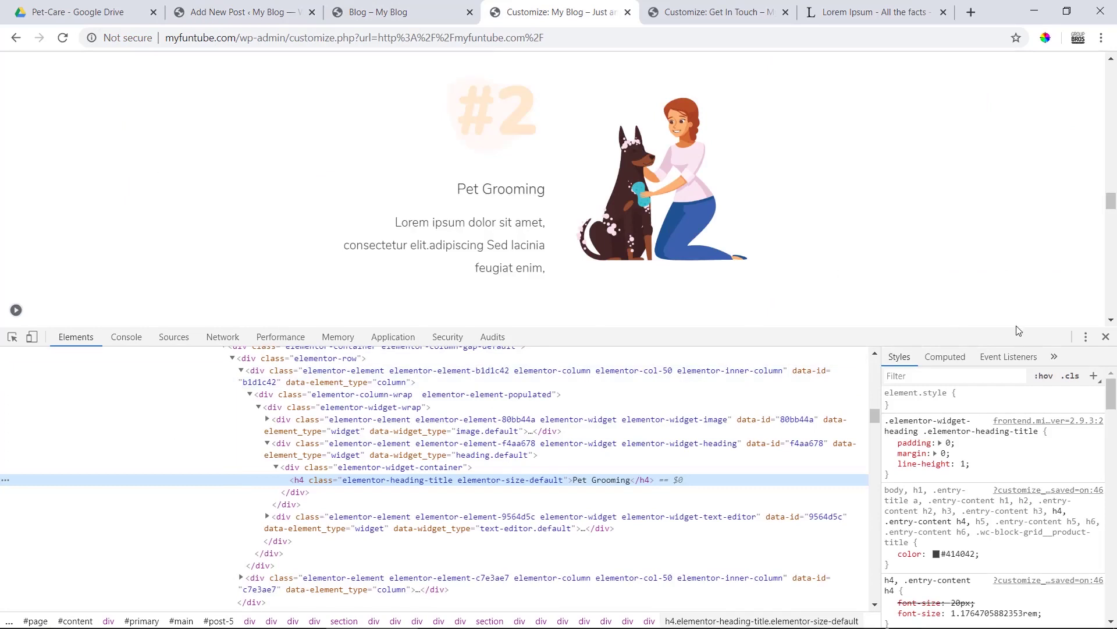
left_click(1105, 338)
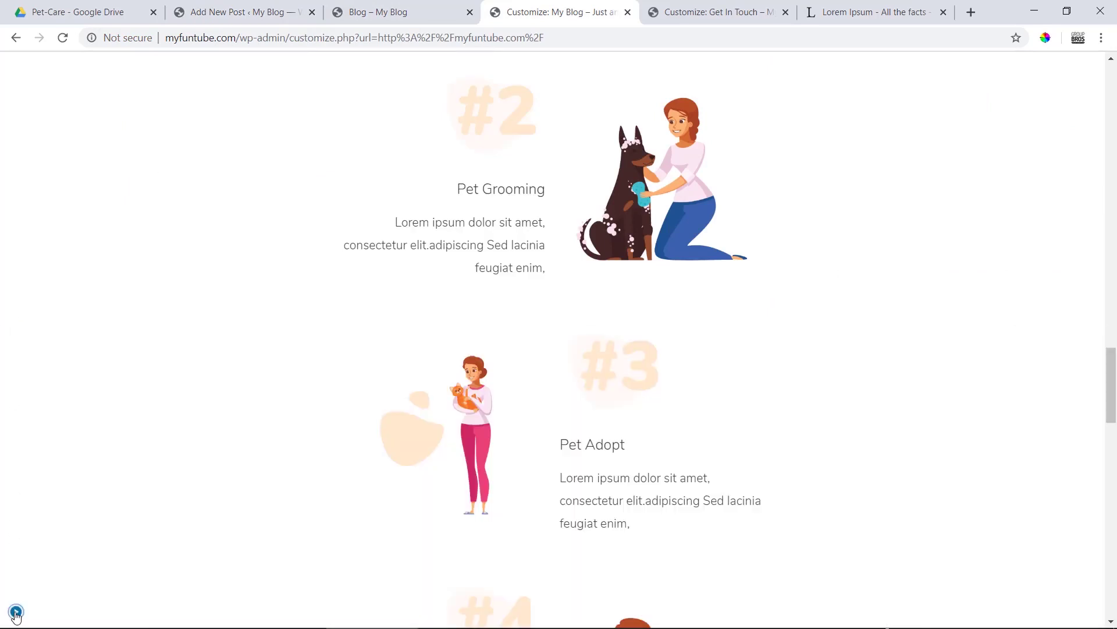
left_click(14, 611)
Step: Open the Headings typography settings and review the sizes, leaving Heading 4 at 20
left_click(17, 111)
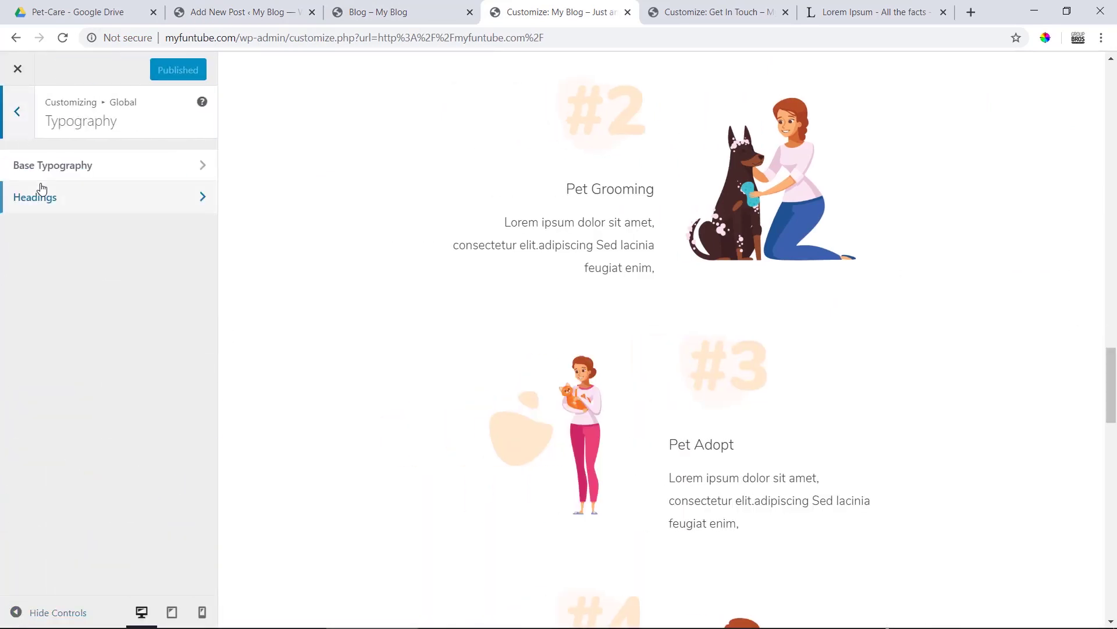
left_click(60, 201)
scroll(97, 348, "down", 10)
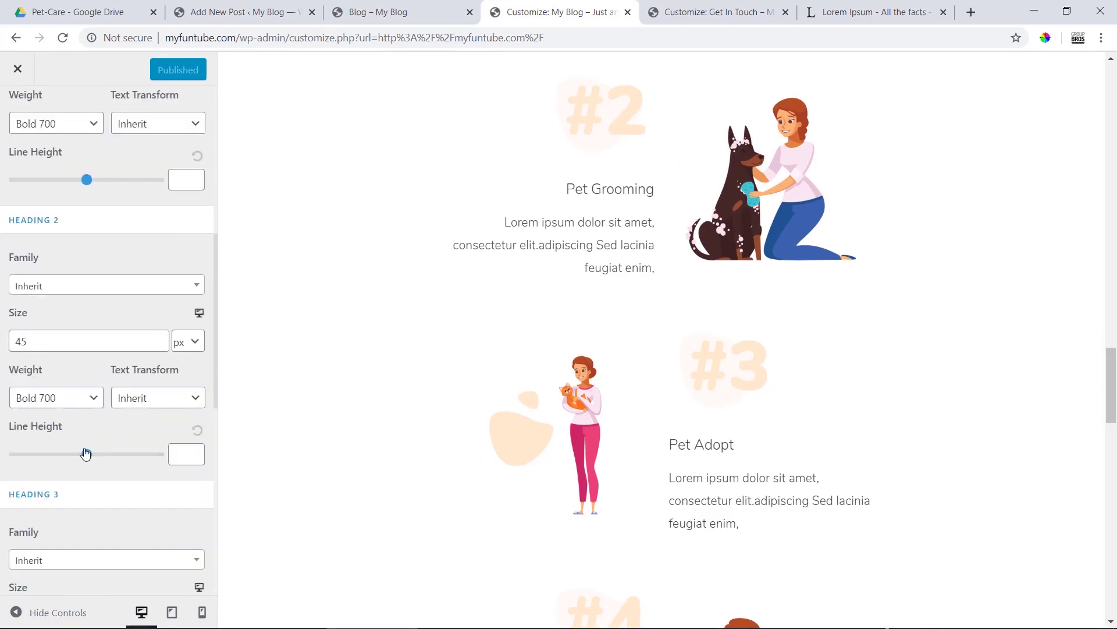
scroll(81, 360, "down", 4)
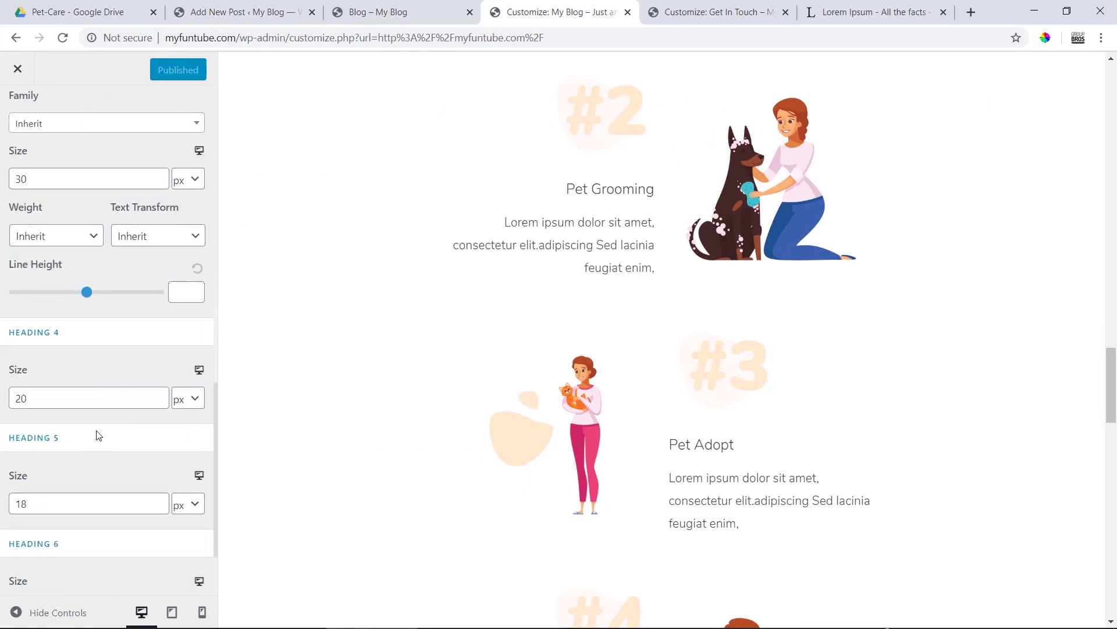
scroll(92, 403, "down", 2)
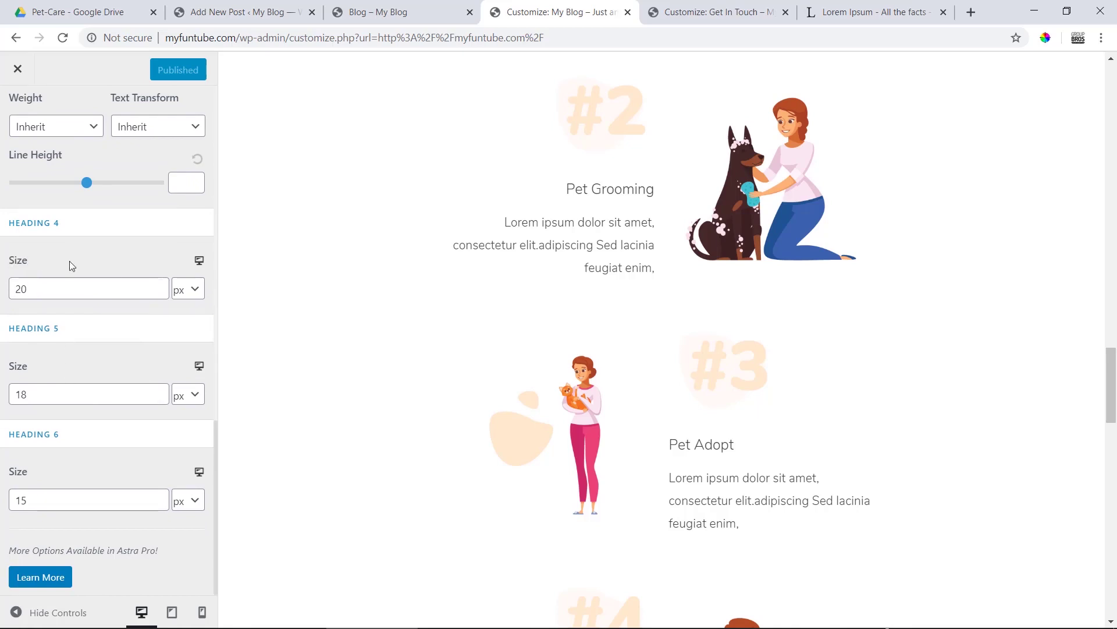
double_click(47, 287)
left_click(102, 323)
left_click(61, 292)
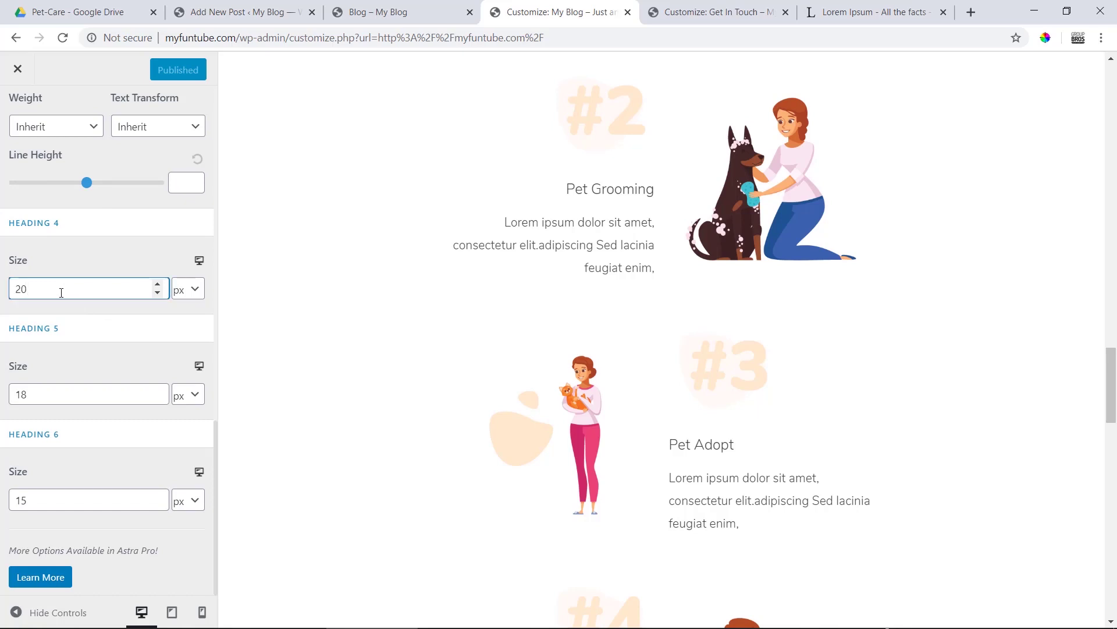
left_click(84, 310)
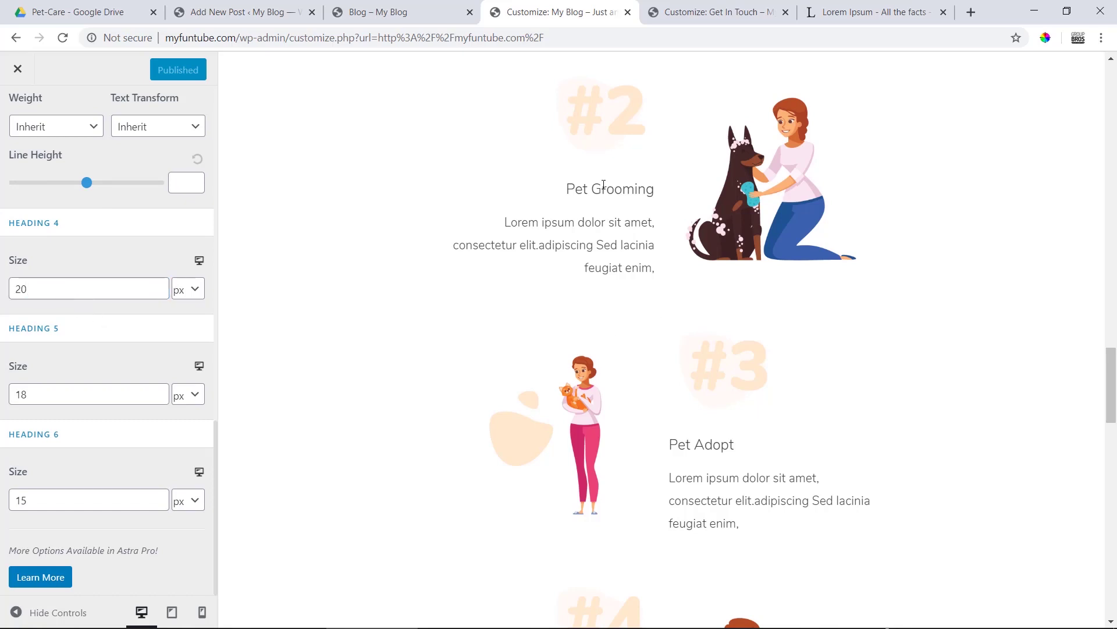
Step: Compare the Pet Grooming heading in the preview against the heading size settings
left_click_drag(564, 191, 652, 186)
left_click(638, 192)
scroll(628, 213, "up", 6)
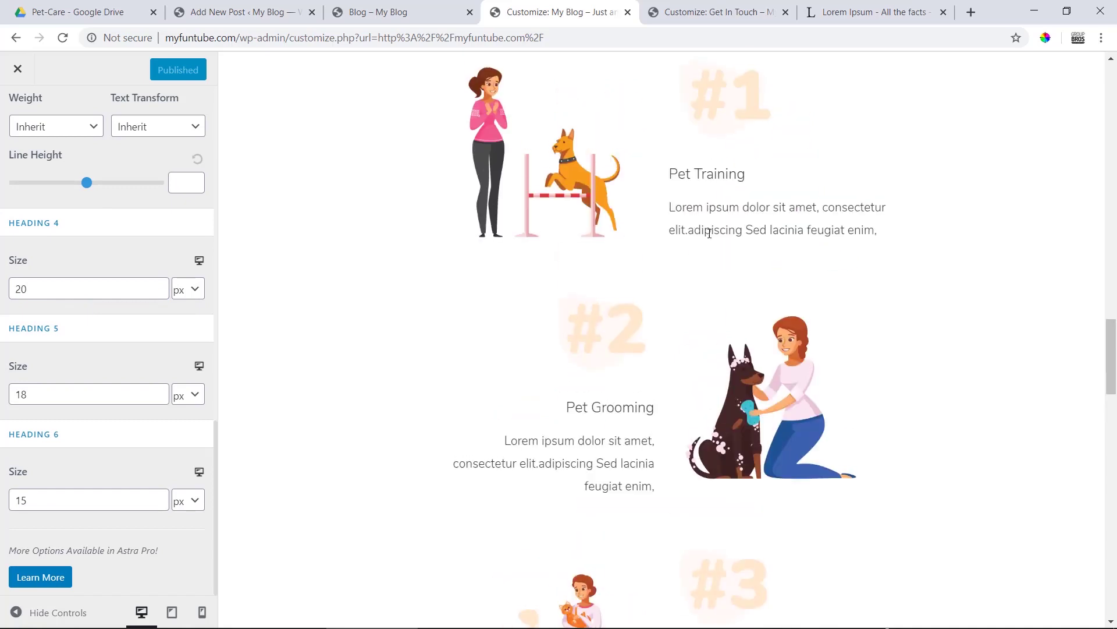
scroll(728, 198, "down", 12)
scroll(726, 235, "down", 4)
scroll(726, 236, "up", 4)
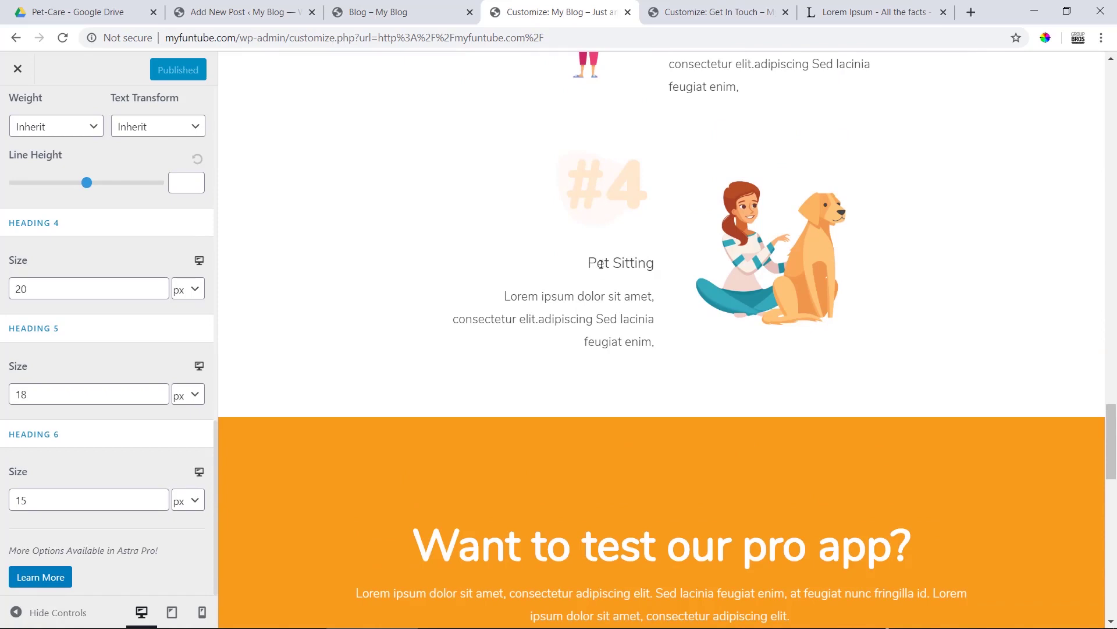
scroll(110, 351, "up", 5)
scroll(105, 329, "down", 5)
scroll(137, 320, "up", 5)
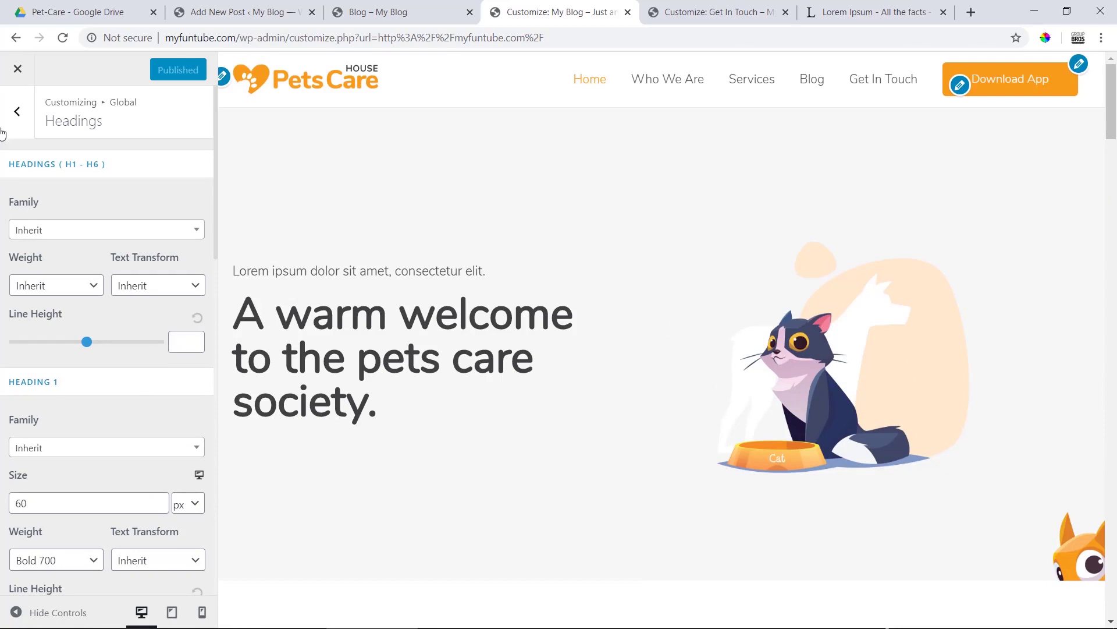
Step: Back out of typography, hide the Customizer controls, and return to the post editor tab
left_click(3, 112)
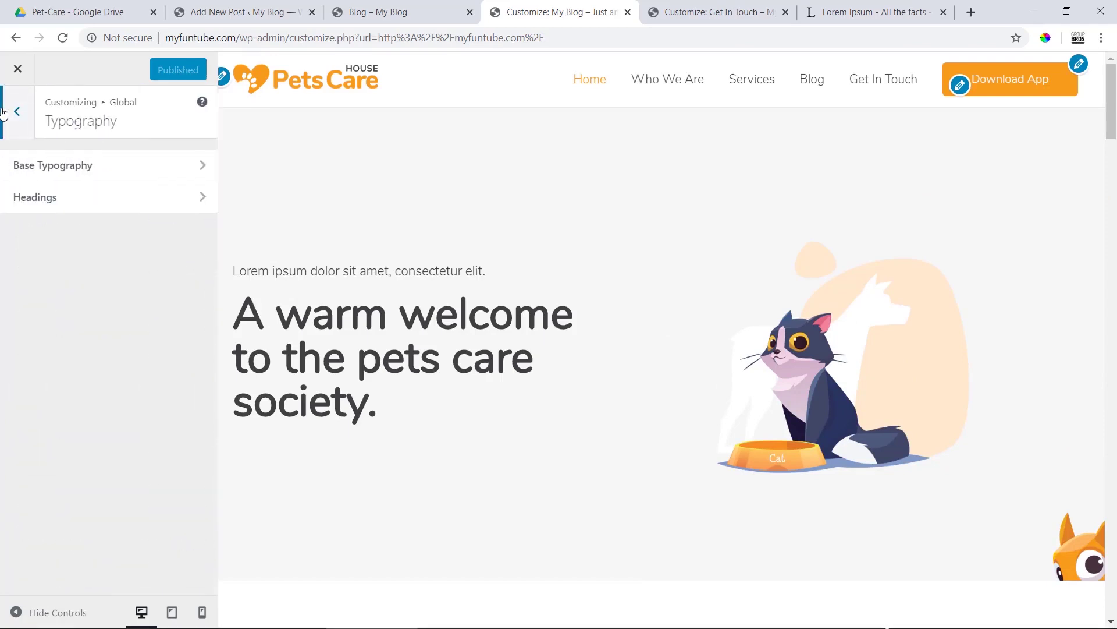
left_click(18, 618)
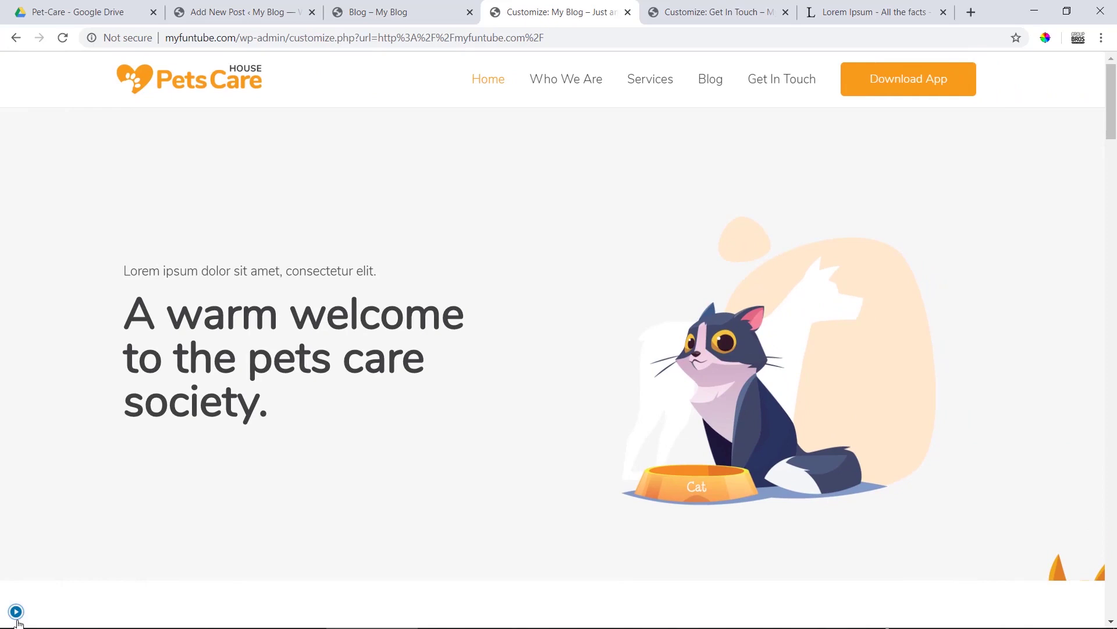
left_click(379, 12)
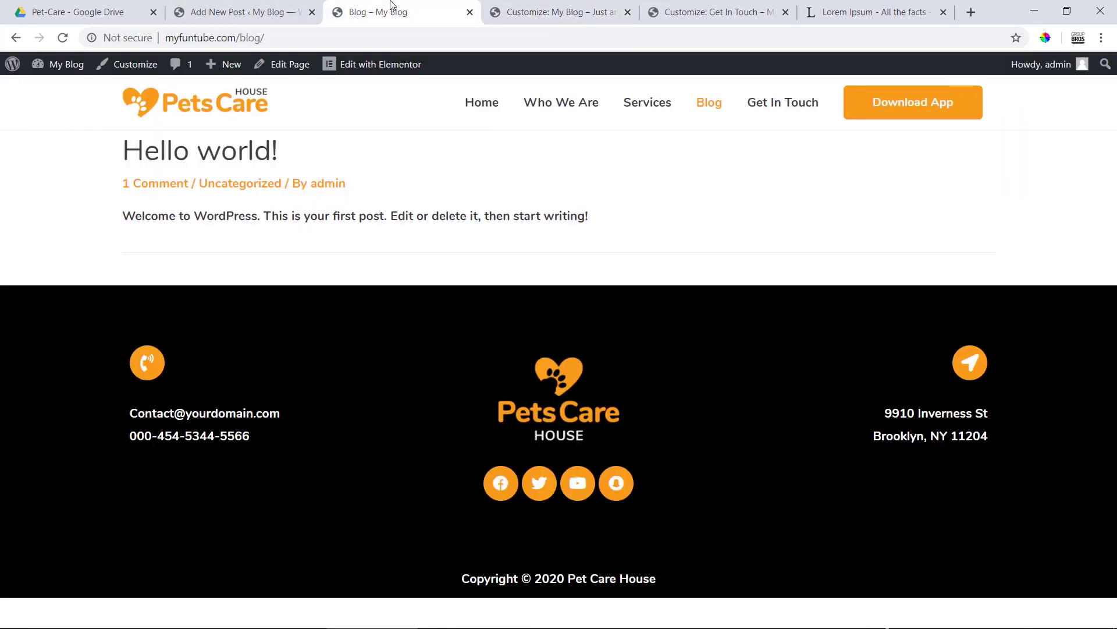
left_click(224, 9)
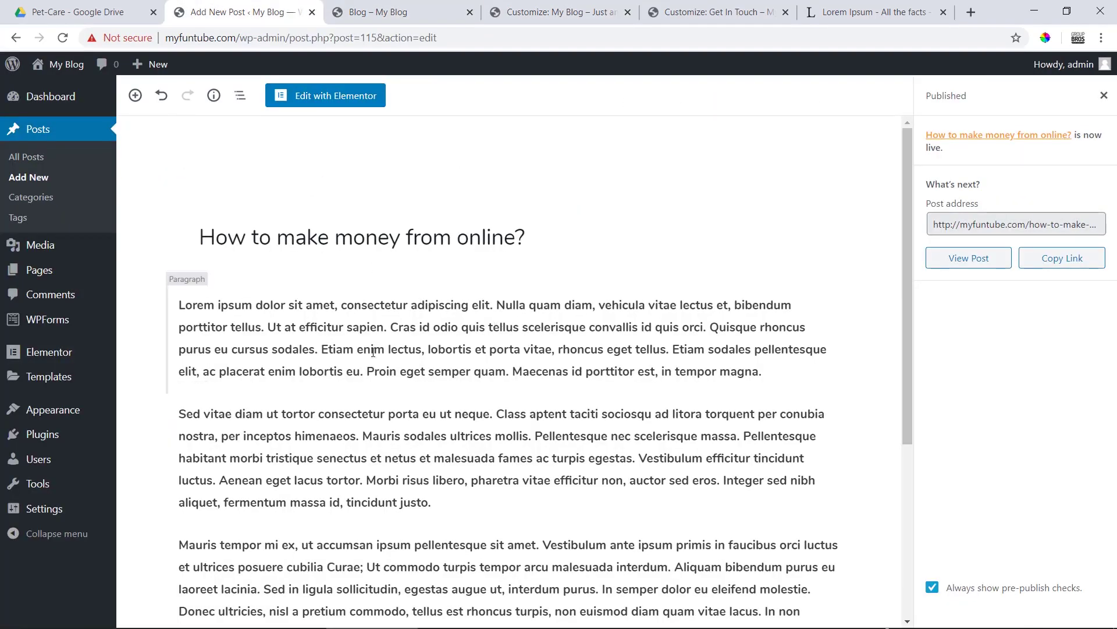
Step: Dismiss the published-post panel and show the post's Document settings
left_click(294, 236)
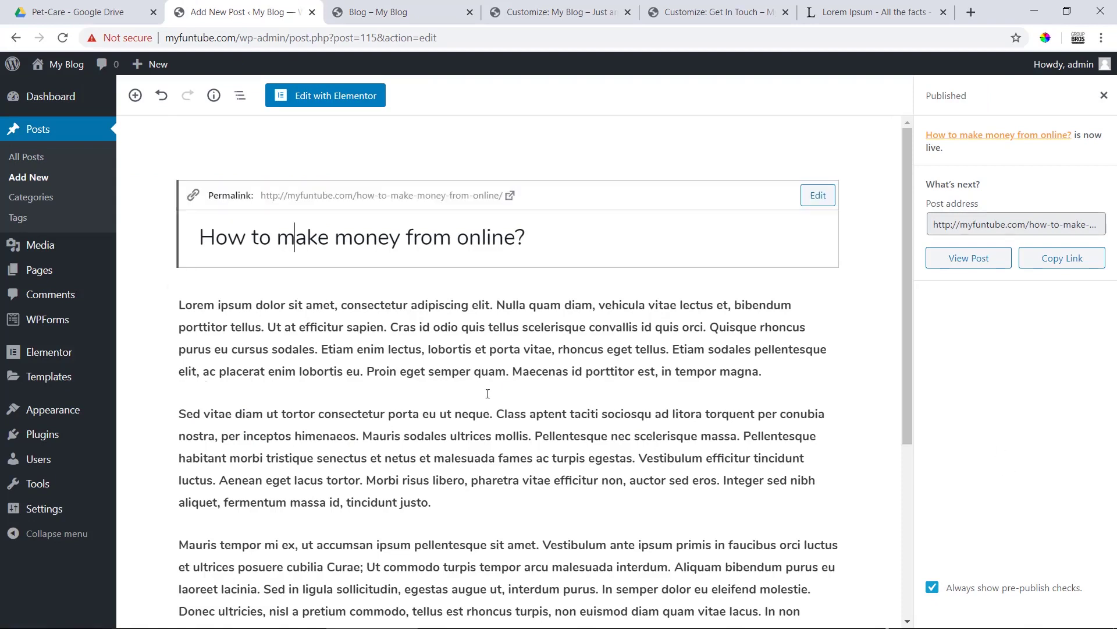
left_click(296, 480)
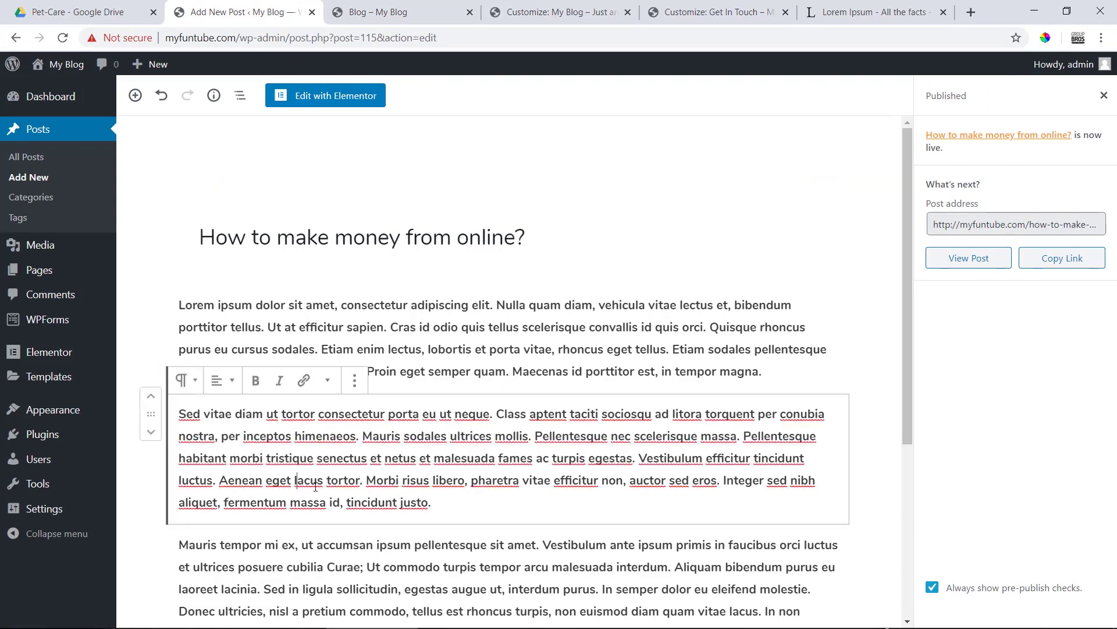
left_click(1104, 95)
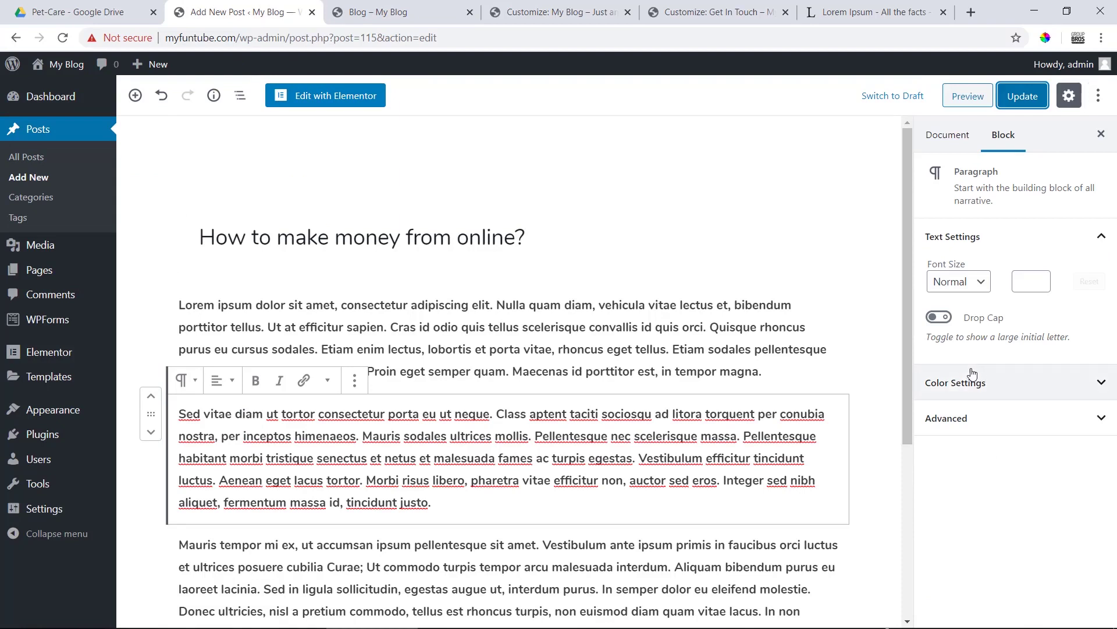
left_click(947, 137)
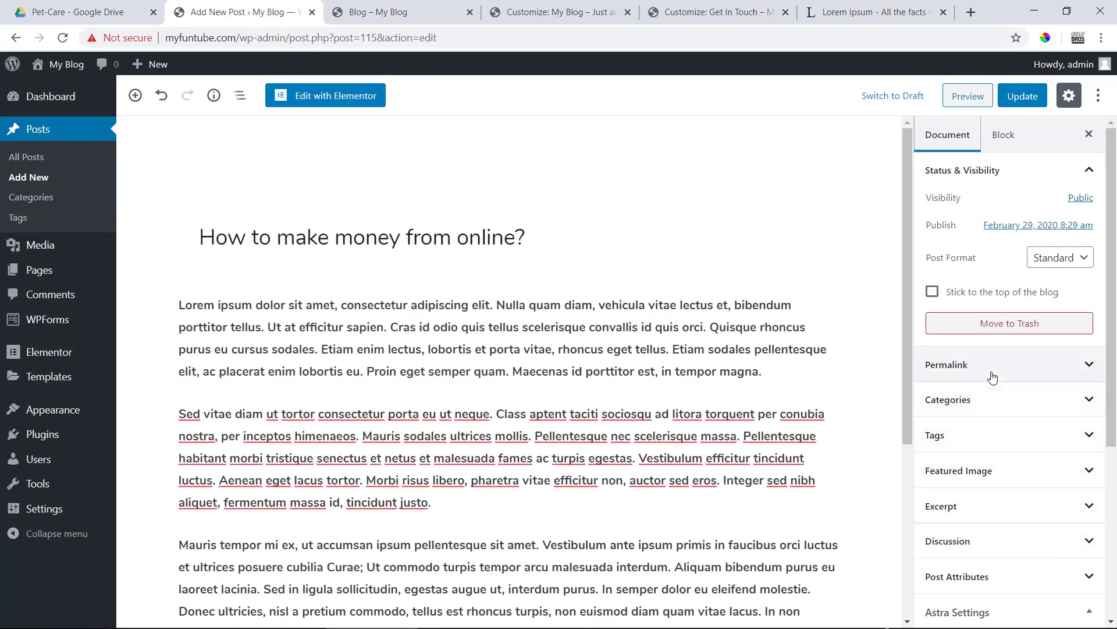
Step: Expand Featured Image and start setting one, then open a new blank browser tab
scroll(1009, 377, "down", 5)
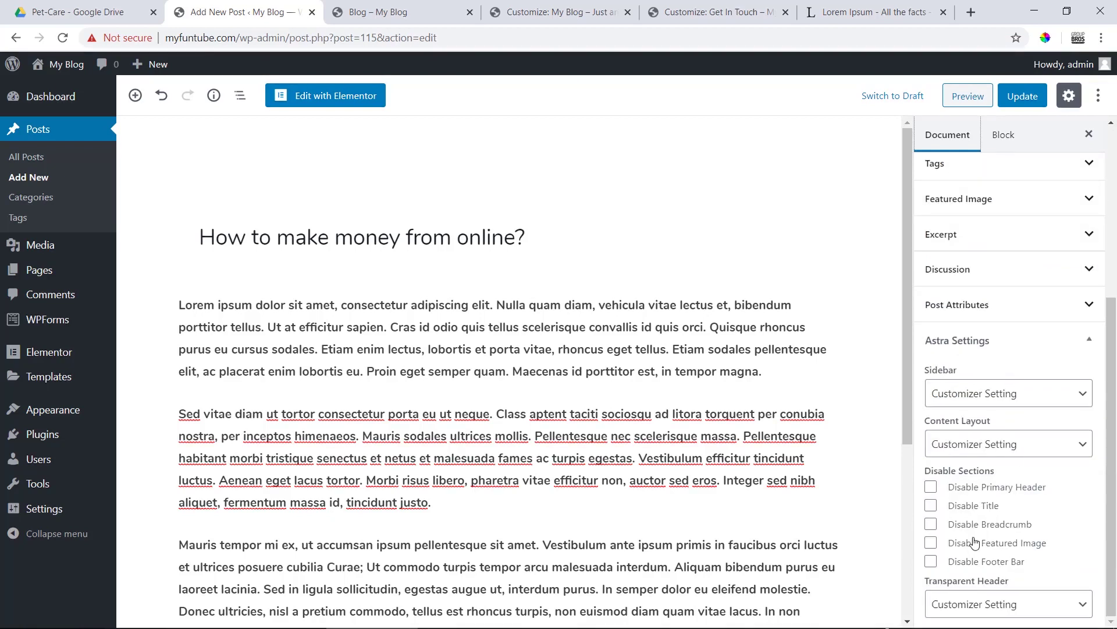
left_click(990, 203)
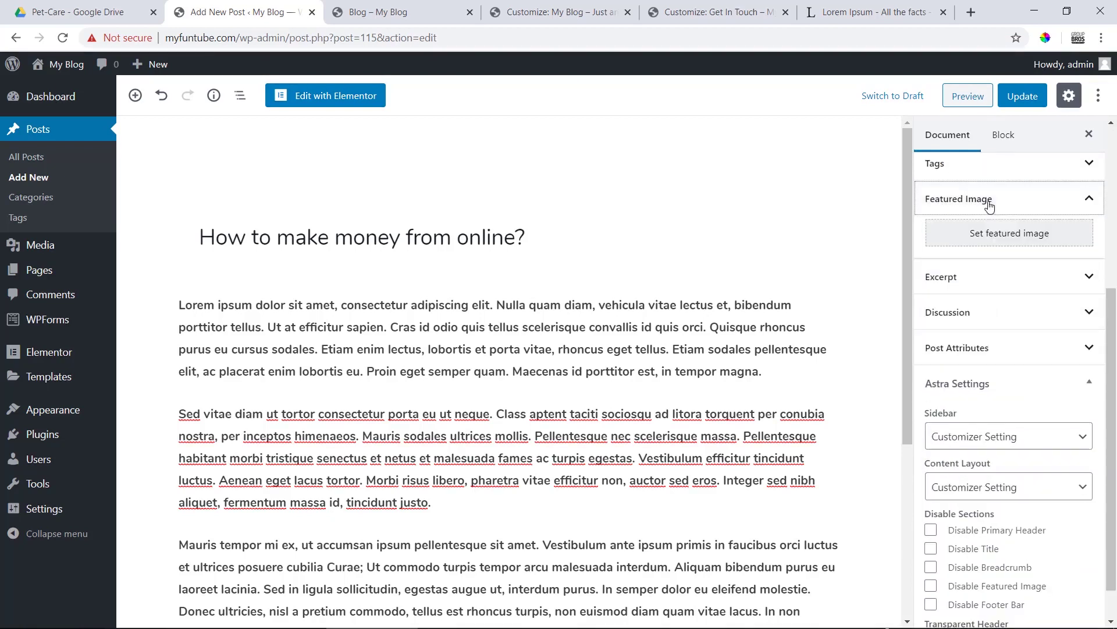
left_click(1008, 232)
left_click(855, 8)
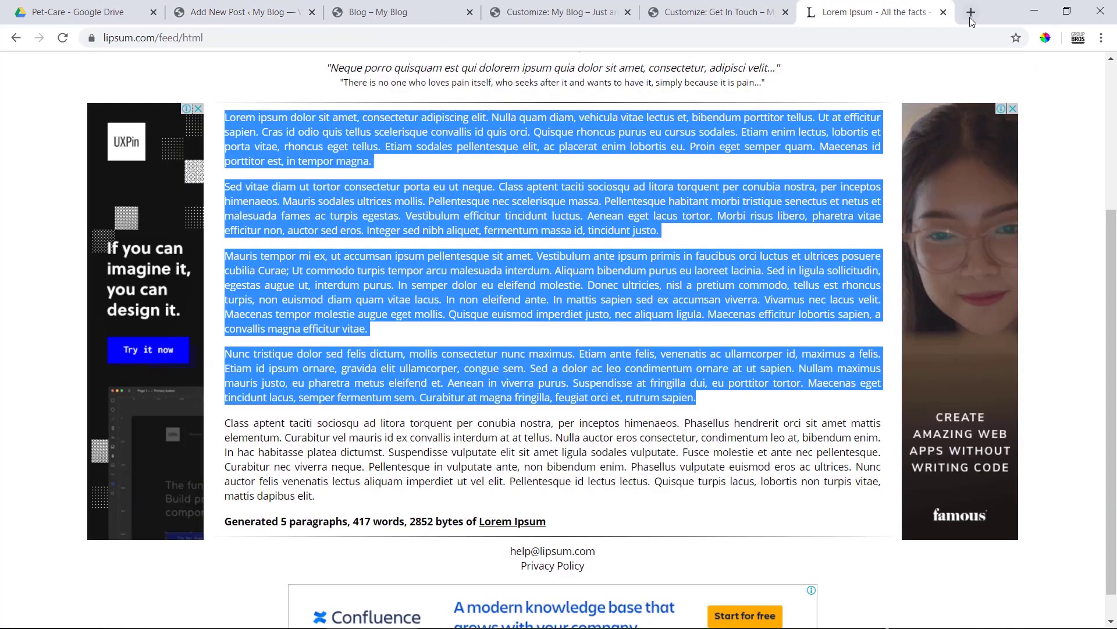
key("ctrl+t")
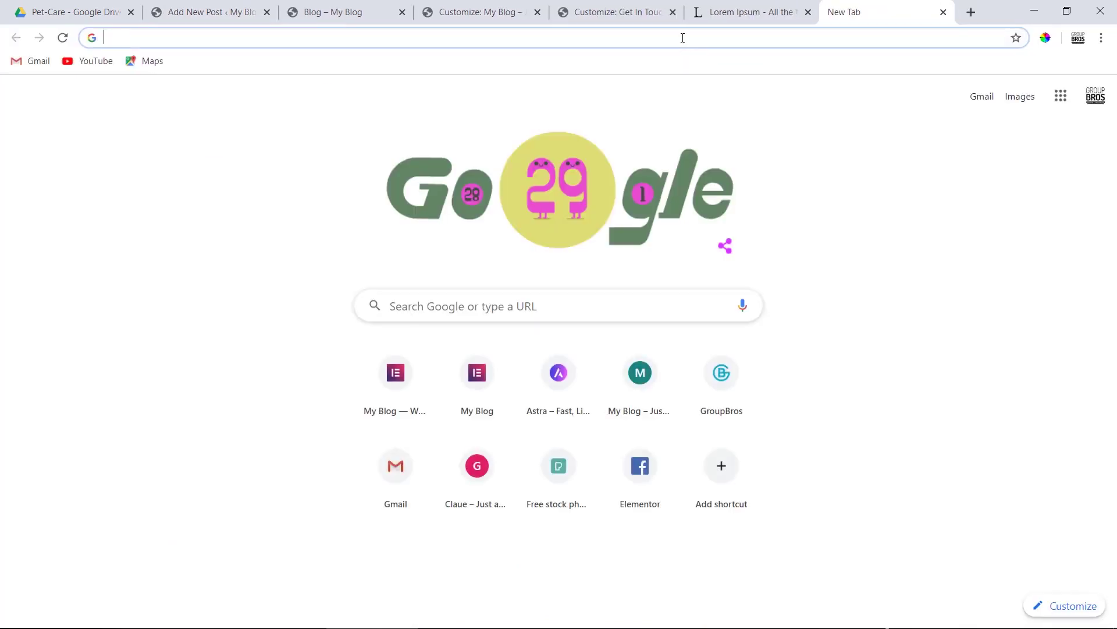
Step: Search Google for pexels and open the Free stock photos · Pexels home page
left_click(245, 13)
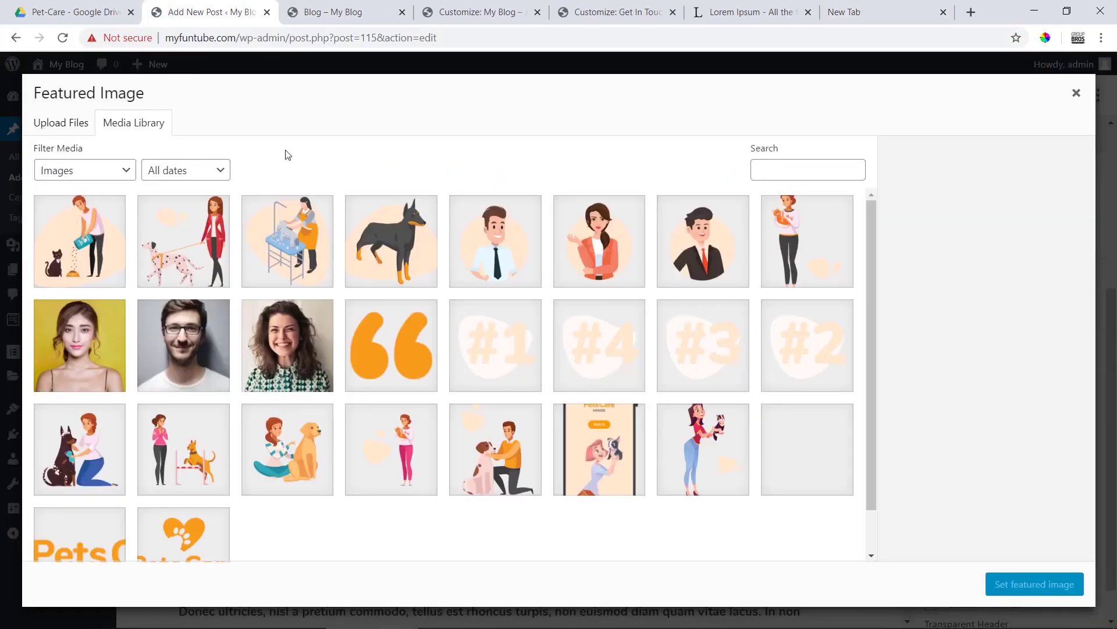
left_click(838, 12)
left_click(507, 43)
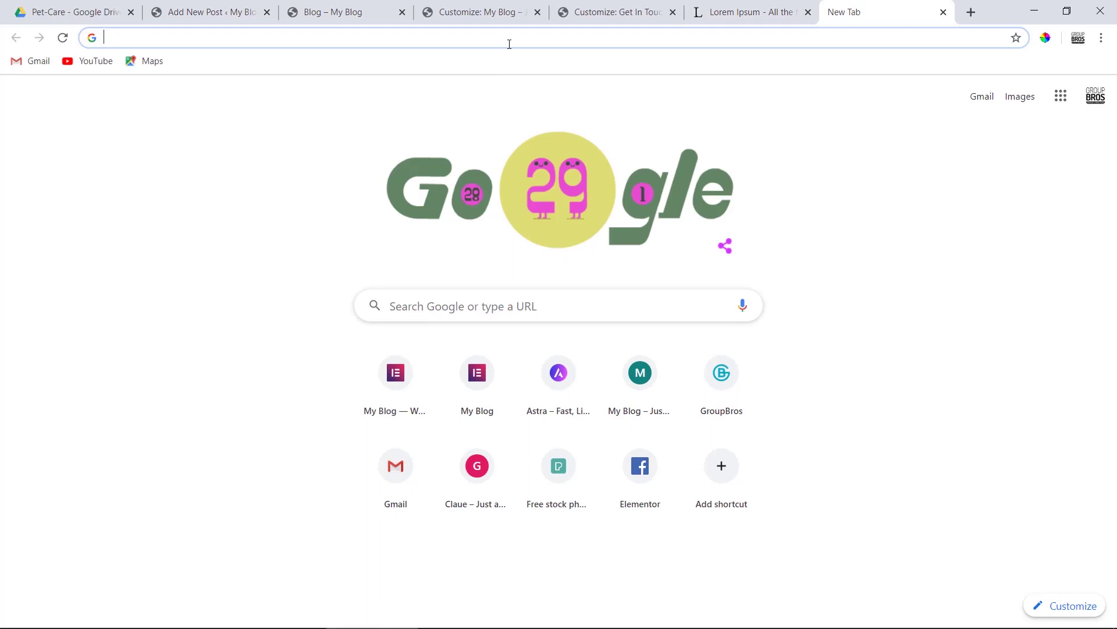
type("pexel")
key("BackSpace")
key("BackSpace")
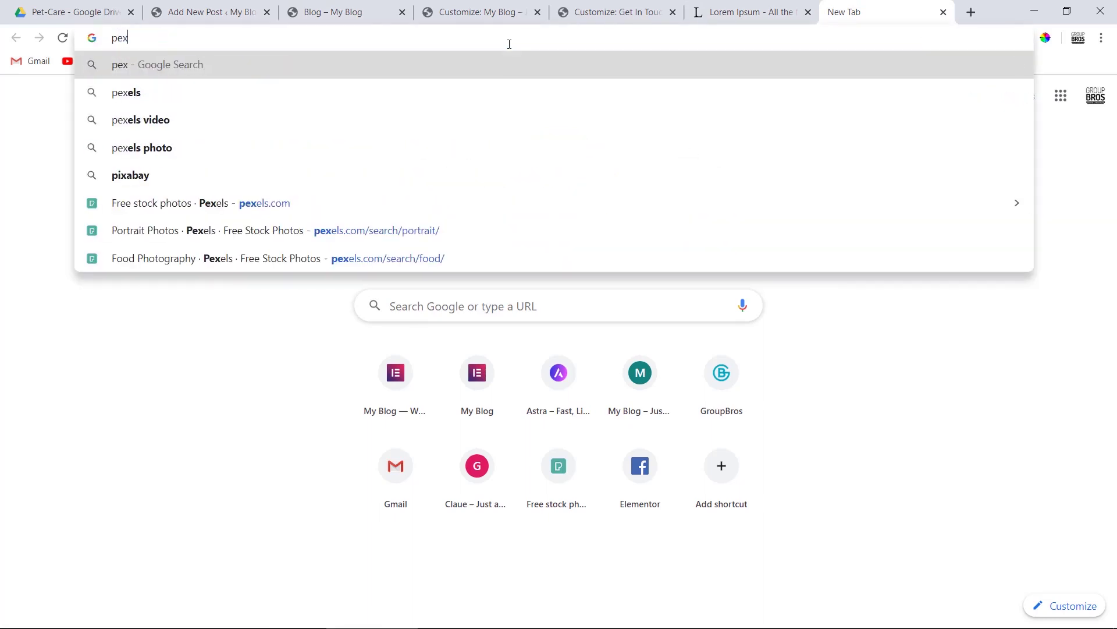
key("Down")
key("Return")
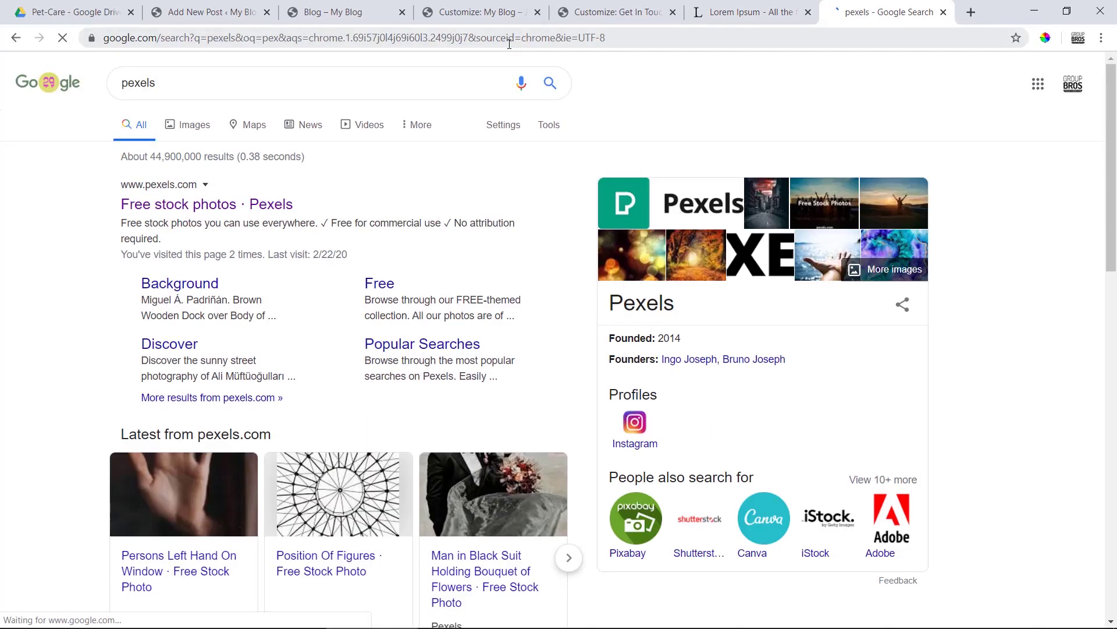
left_click(152, 210)
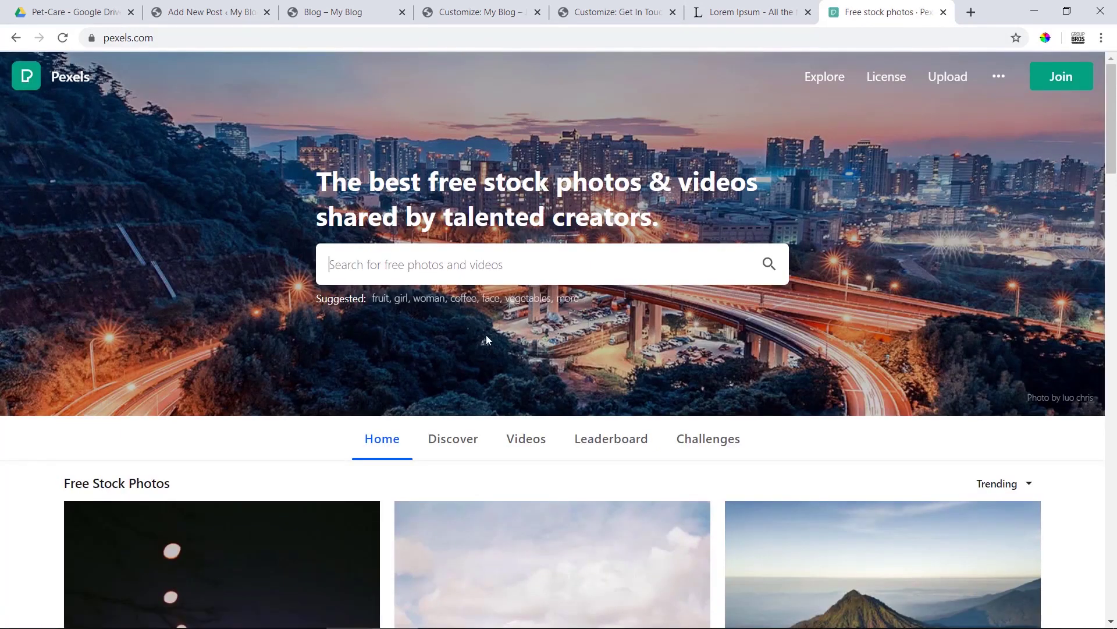
Step: Download the orange vehicle photo from Pexels at 1200 × 670
scroll(486, 349, "down", 7)
scroll(498, 337, "up", 4)
left_click(569, 407)
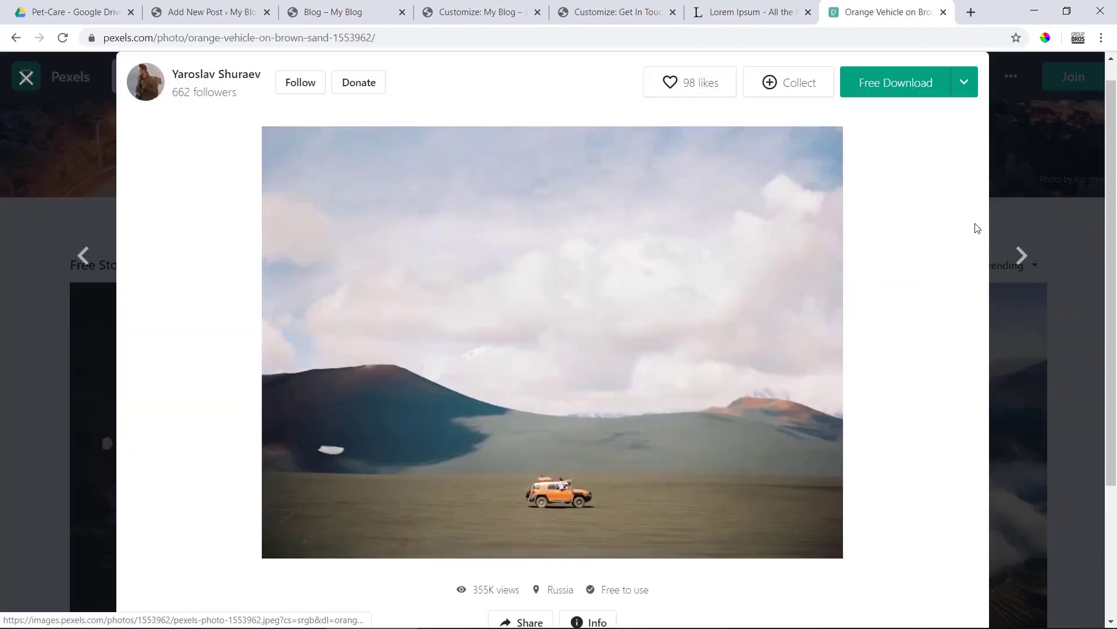
left_click(965, 82)
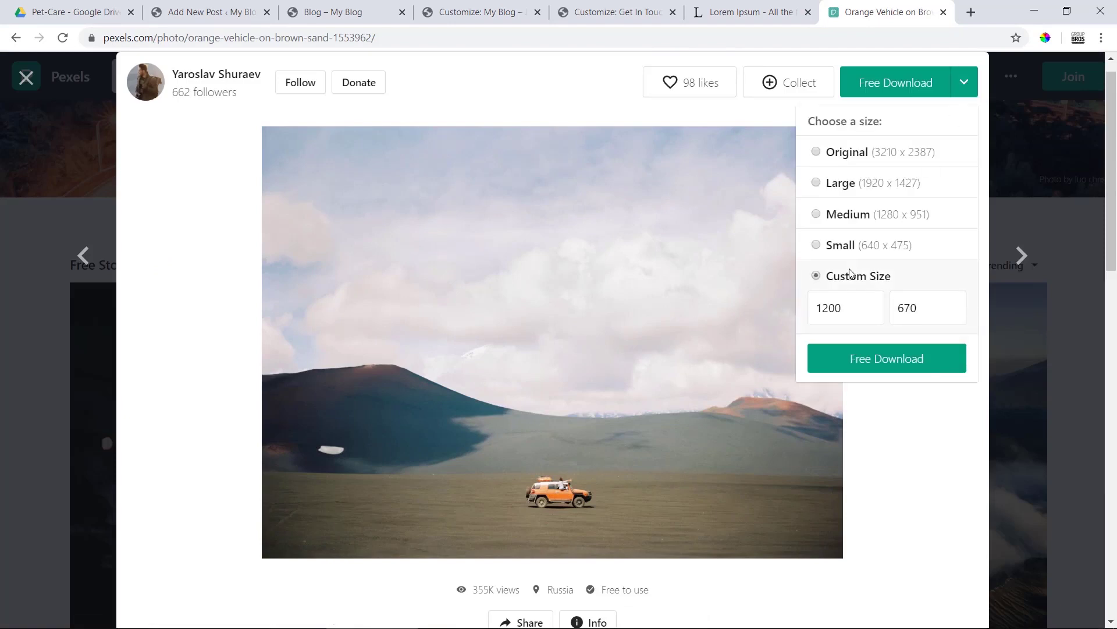
left_click(875, 360)
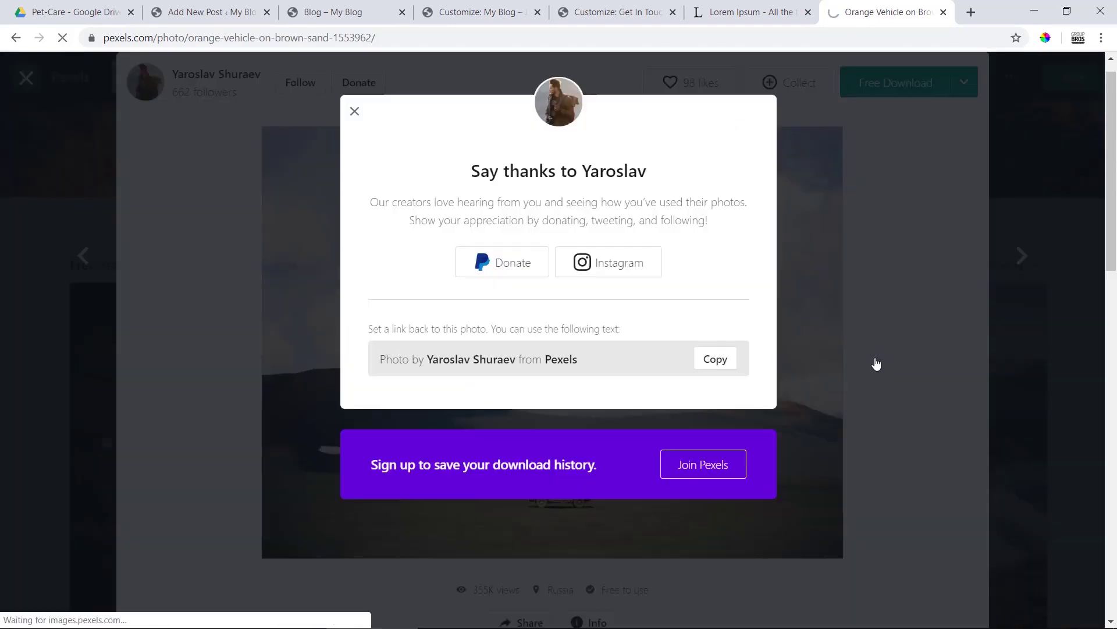
left_click(1073, 315)
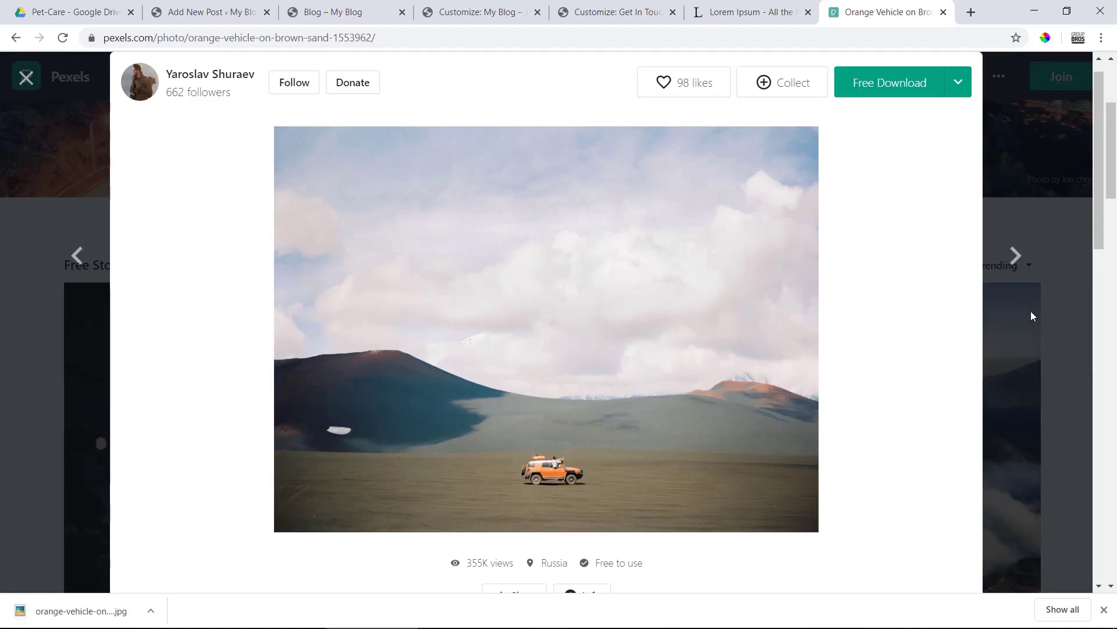
left_click(1031, 311)
Step: Download the couple relaxing on grassland photo at 1200 × 670
scroll(609, 376, "down", 5)
scroll(610, 375, "down", 15)
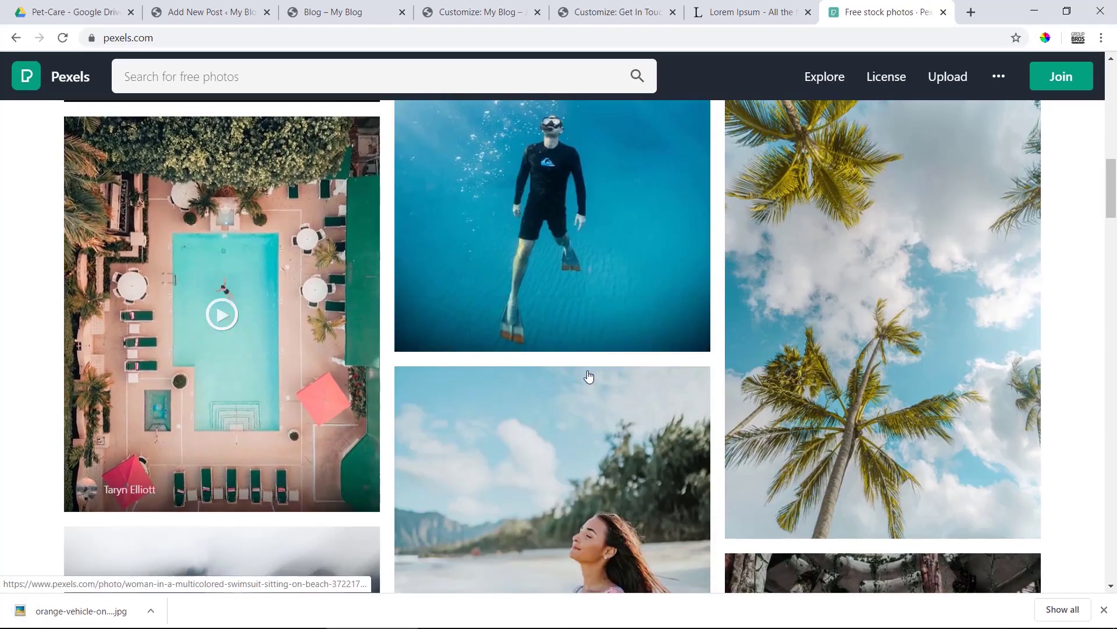
scroll(711, 352, "down", 3)
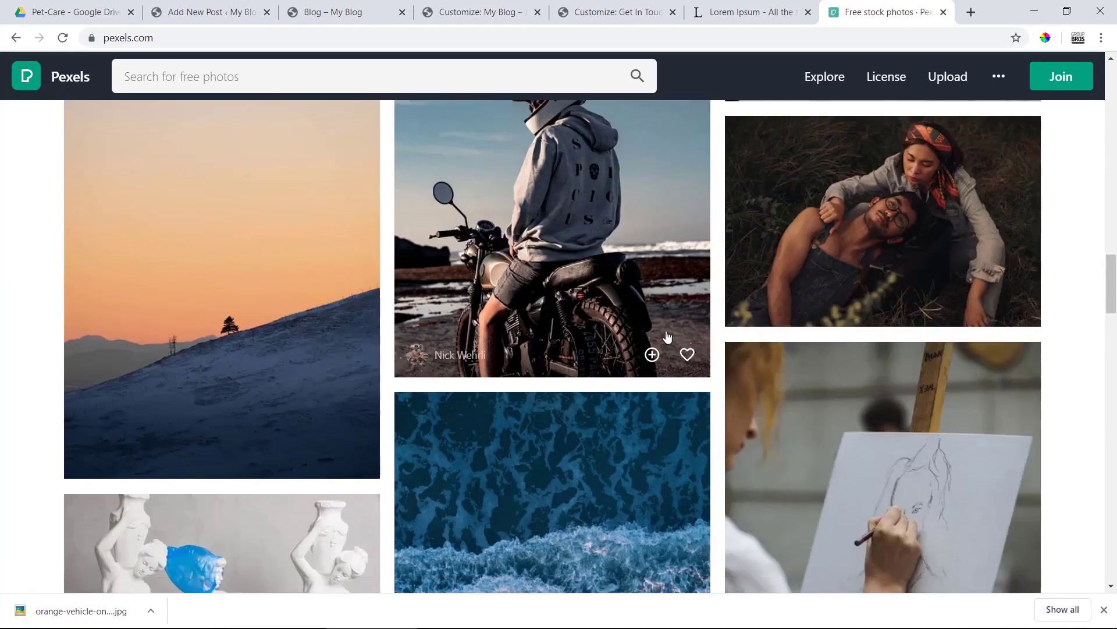
left_click(846, 250)
left_click(975, 87)
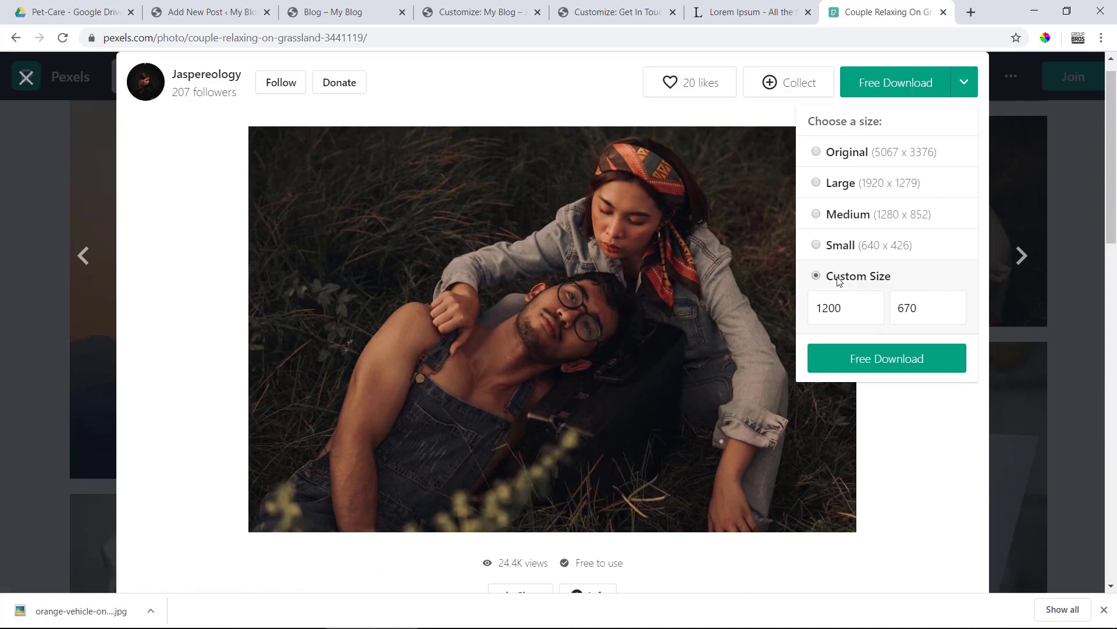
left_click(873, 358)
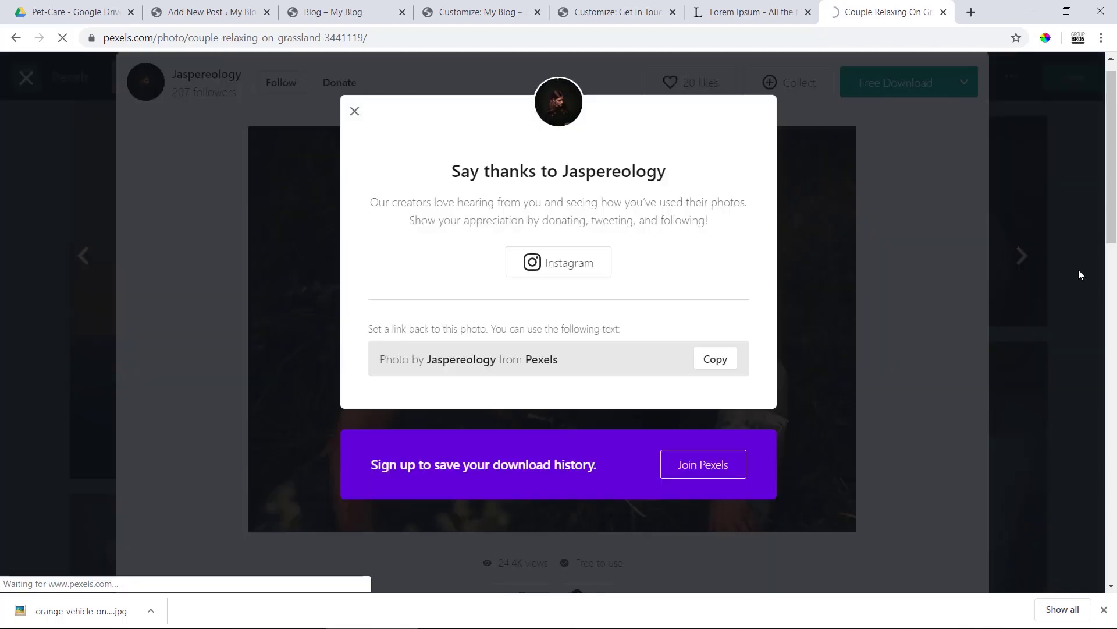
left_click(1054, 209)
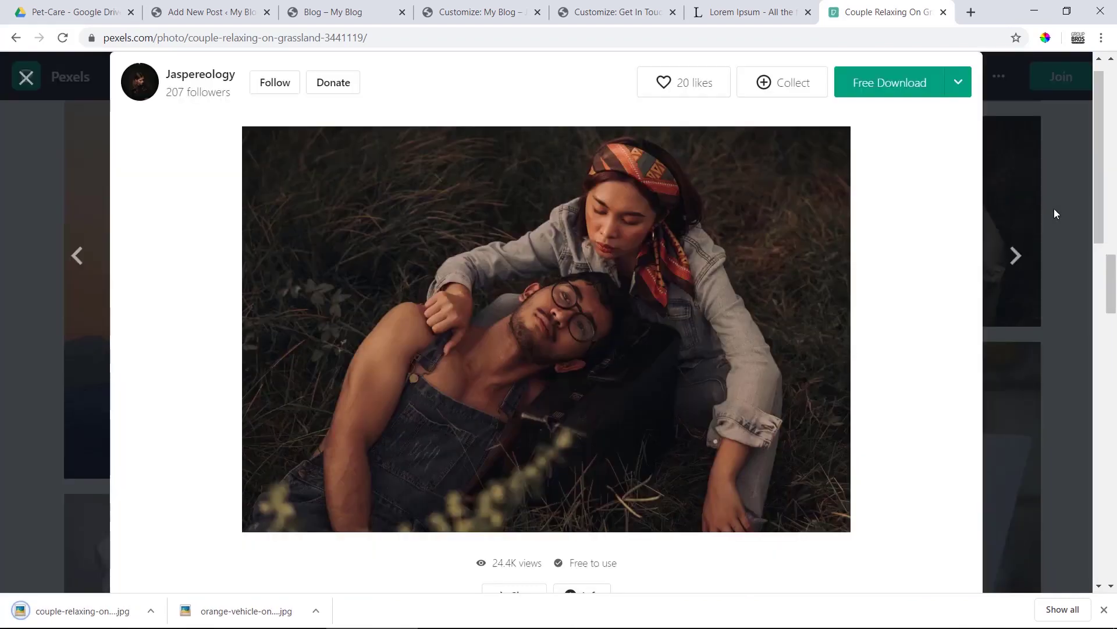
left_click(1053, 208)
Step: Download the woman-at-the-window photo at 1200 × 670
scroll(679, 389, "down", 4)
scroll(680, 389, "down", 12)
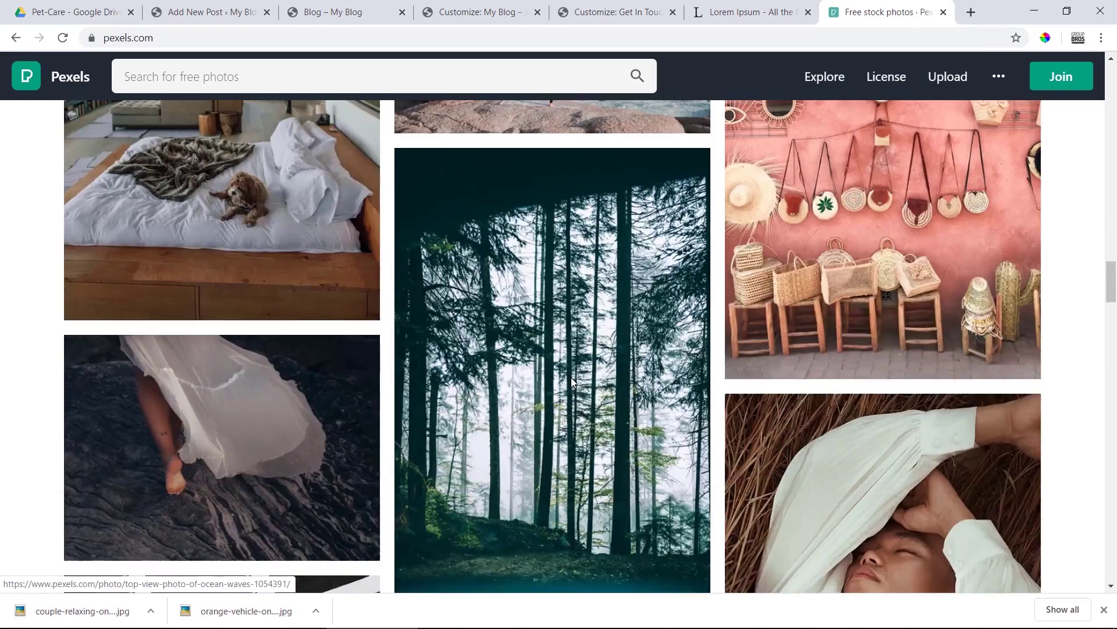
scroll(574, 381, "up", 4)
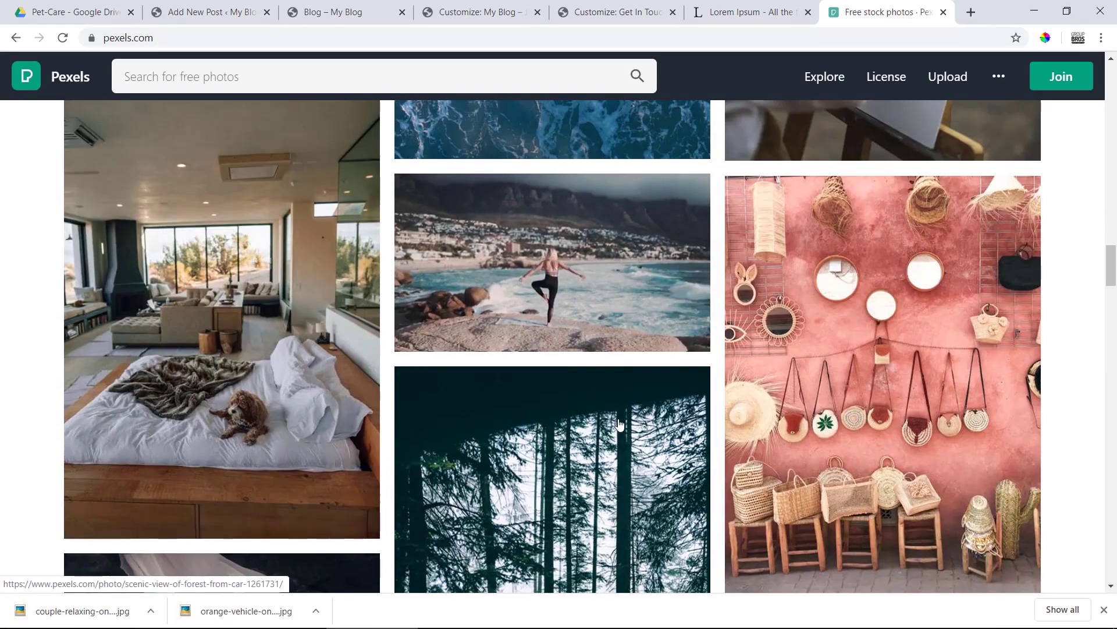
scroll(623, 423, "down", 7)
scroll(622, 424, "down", 10)
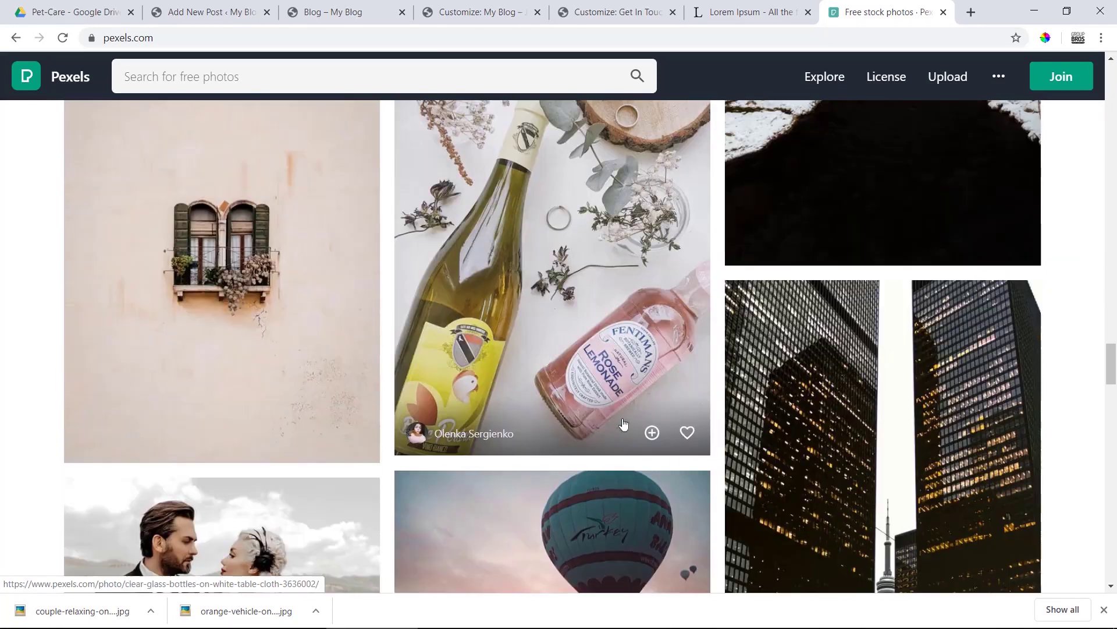
scroll(507, 417, "down", 8)
scroll(457, 386, "down", 4)
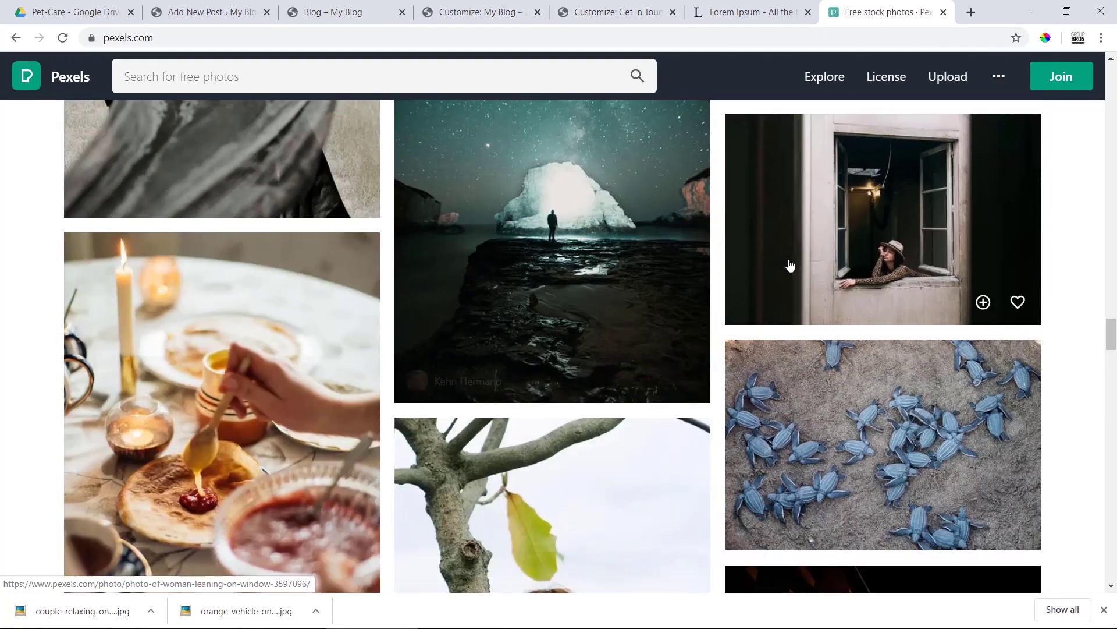
left_click(793, 263)
left_click(806, 204)
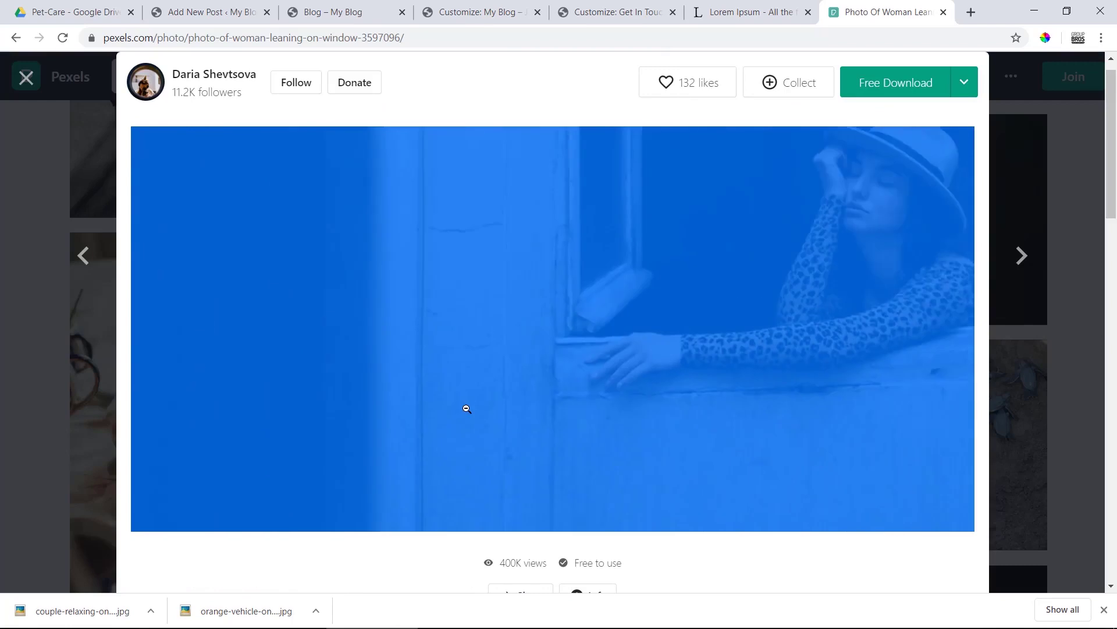
left_click(467, 409)
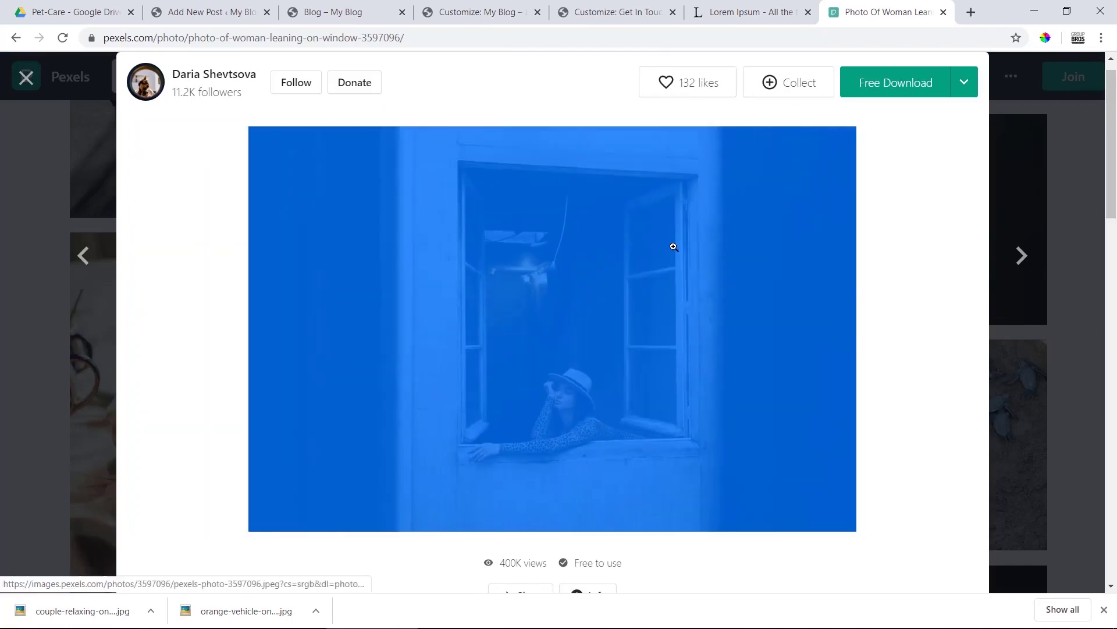
left_click(966, 87)
left_click(880, 370)
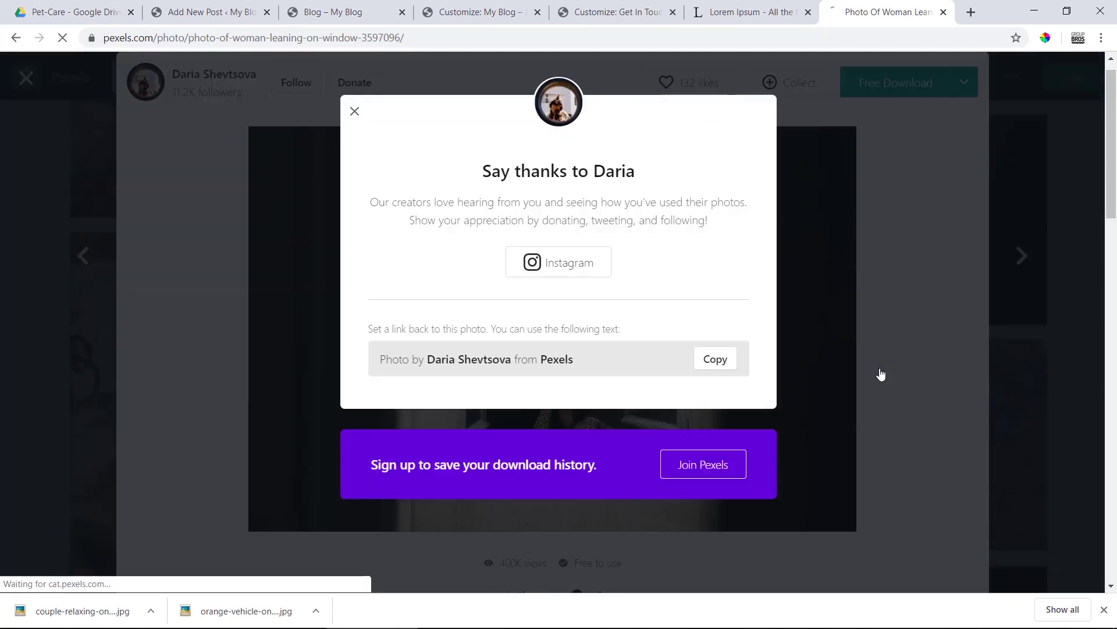
left_click(1074, 300)
scroll(886, 366, "down", 7)
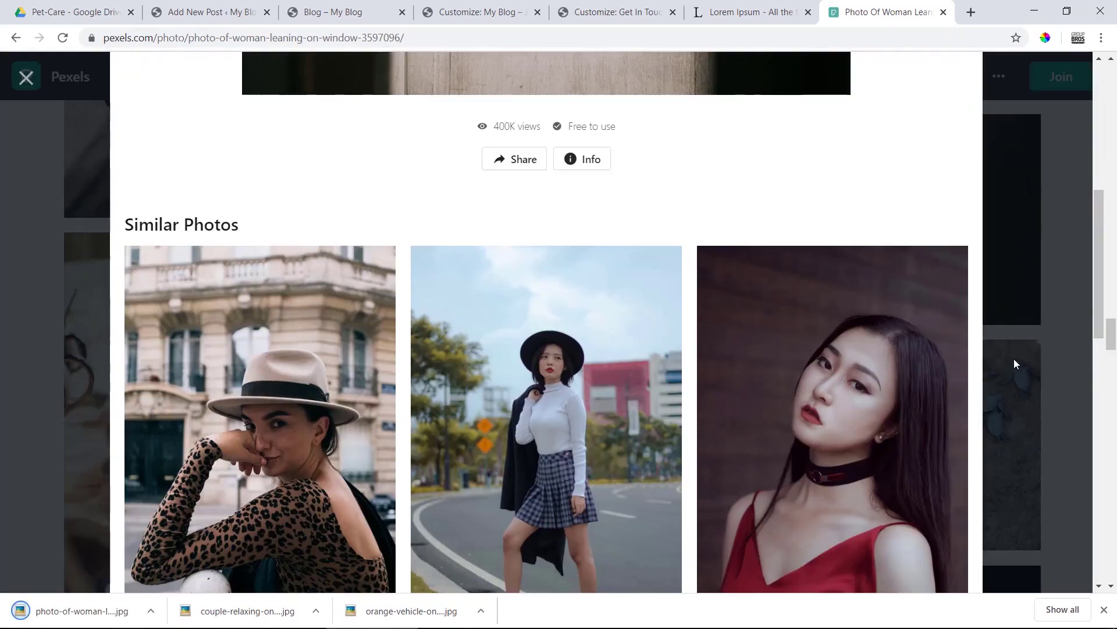
left_click(1014, 359)
Step: Download the black and silver antique camera photo at 1200 × 670 and close the sign-up popup
scroll(591, 366, "down", 8)
scroll(593, 369, "down", 7)
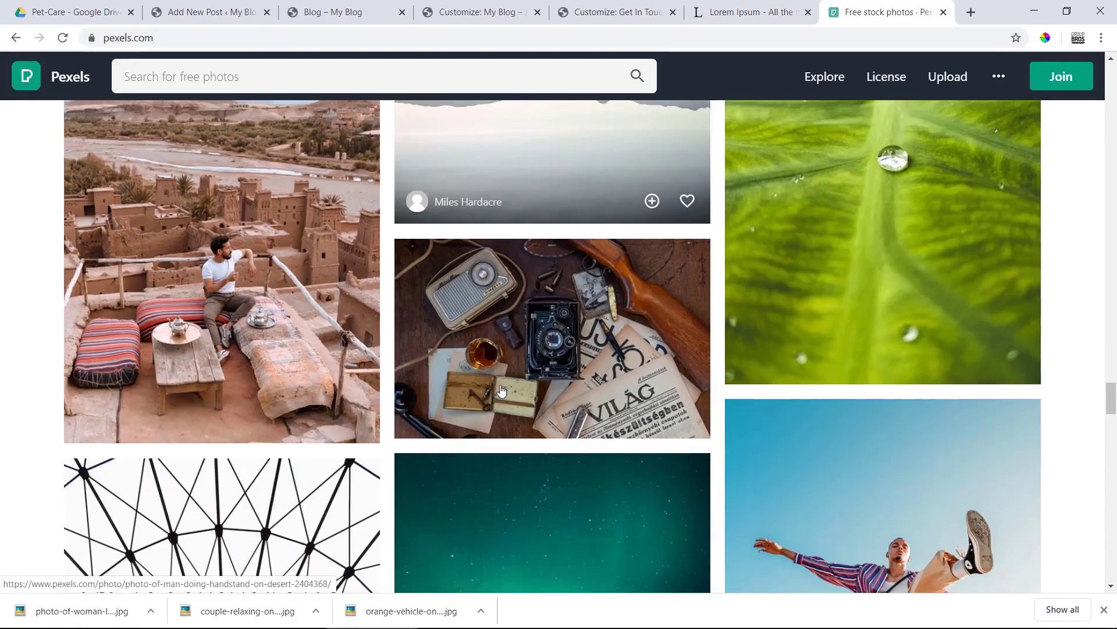
left_click(541, 354)
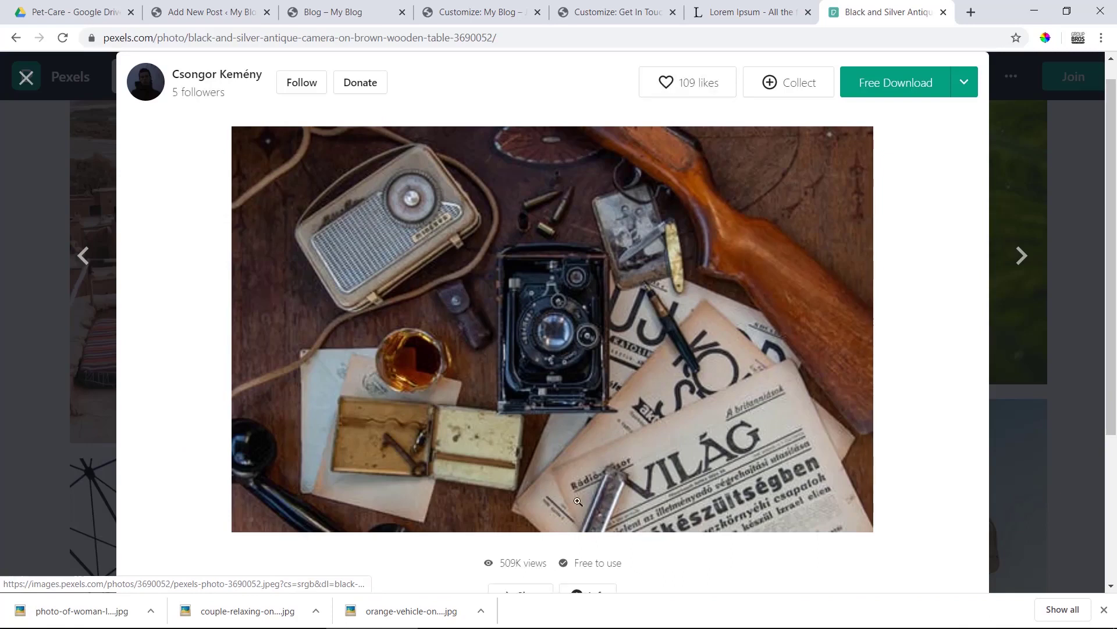
left_click(965, 83)
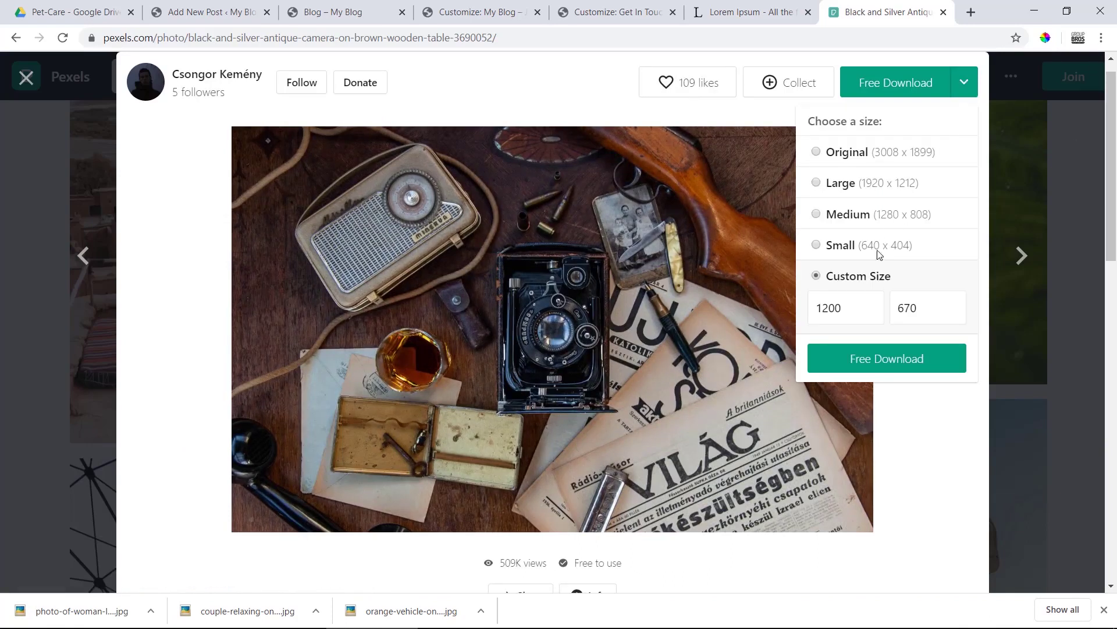
left_click(866, 352)
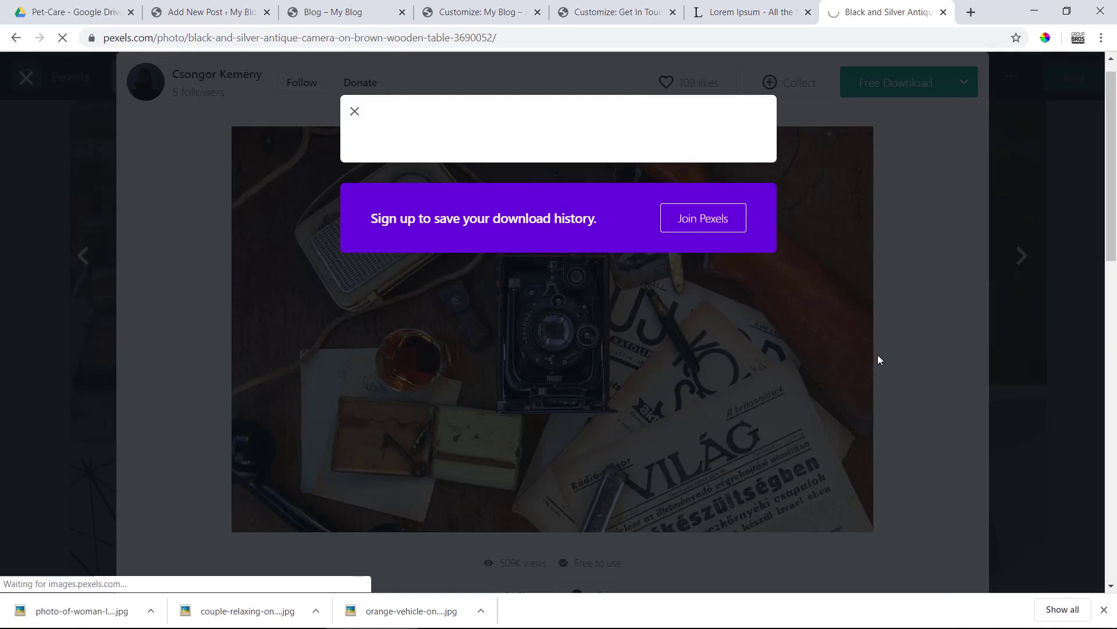
left_click(1070, 279)
Step: Upload the orange vehicle, couple, woman-at-window and antique camera photos to the Media Library
left_click(207, 11)
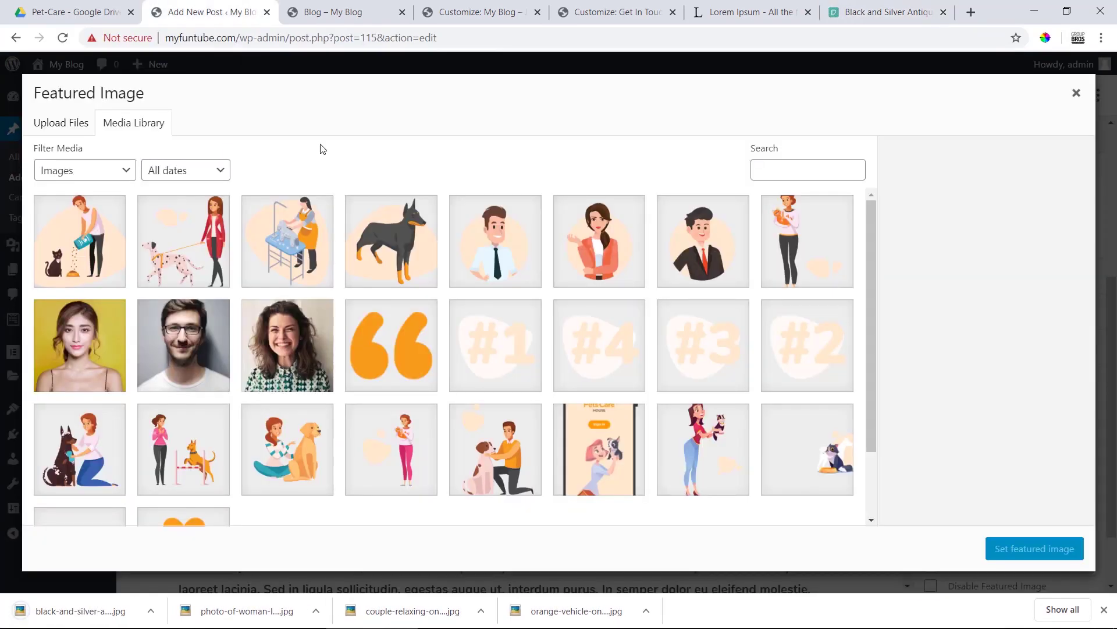
left_click_drag(574, 610, 392, 398)
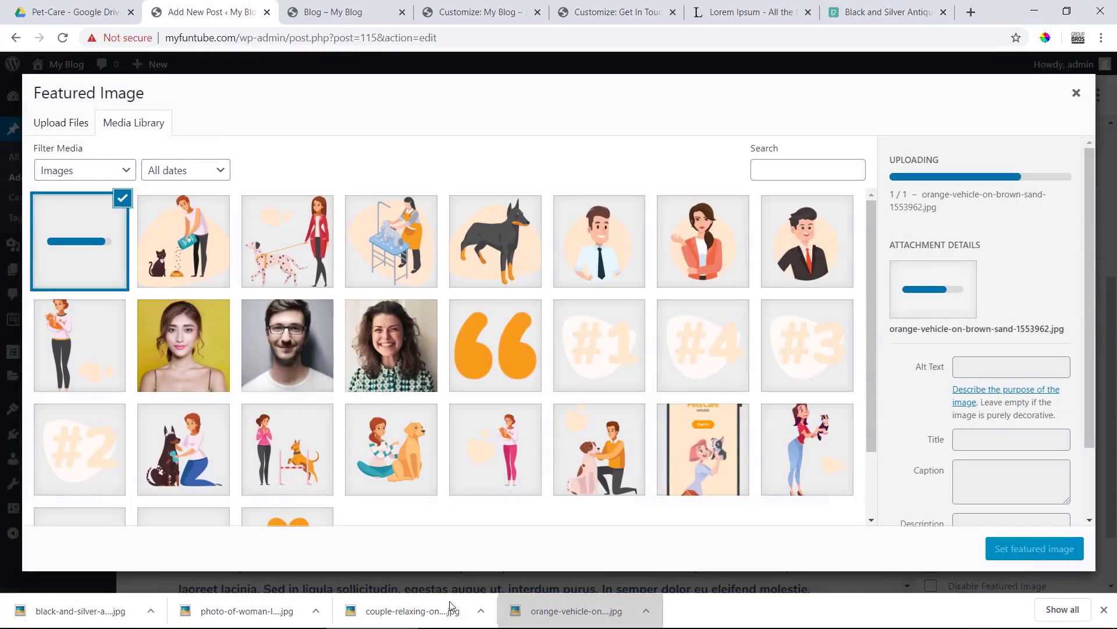
left_click_drag(443, 611, 465, 465)
left_click_drag(239, 626, 359, 500)
left_click_drag(67, 610, 277, 448)
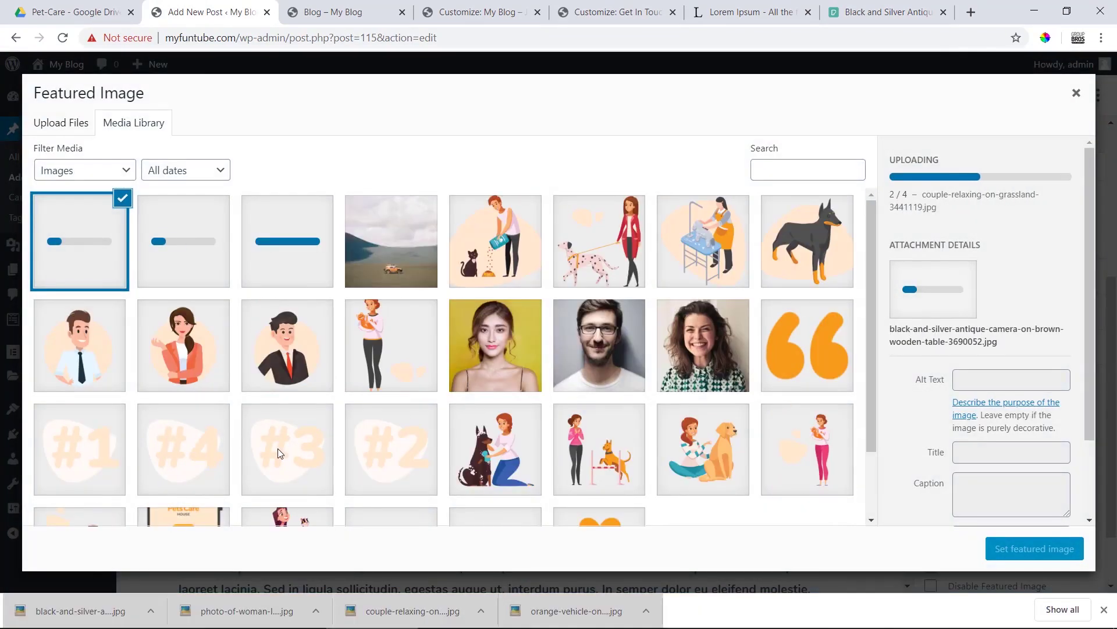
Step: Set the orange vehicle photo as the money-online post's featured image and update the post
left_click(416, 226)
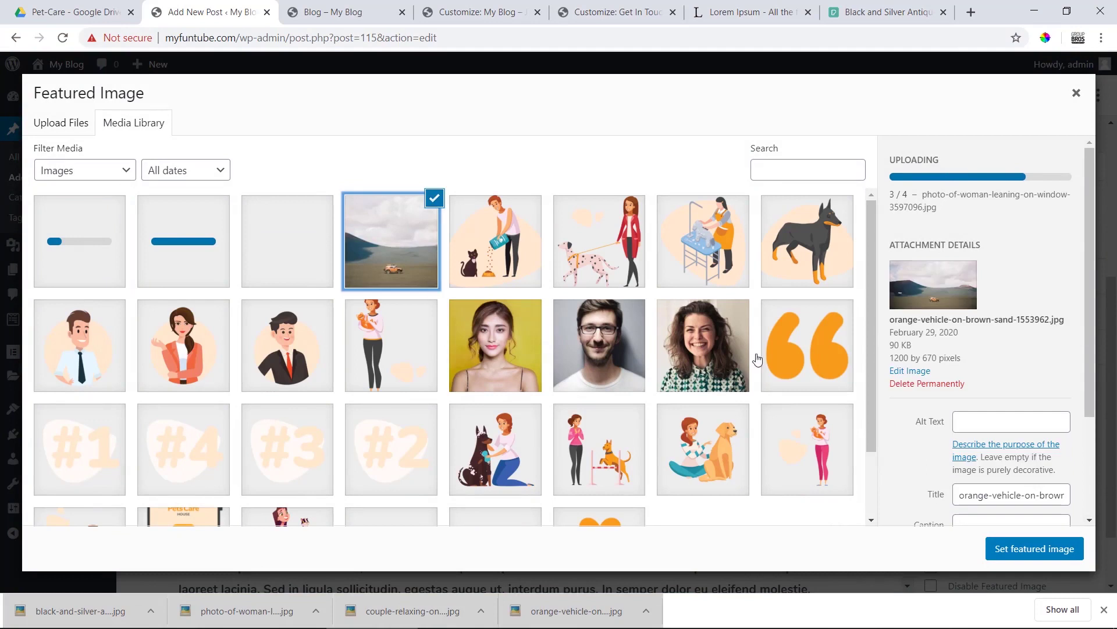
scroll(1025, 521, "down", 2)
left_click(1032, 549)
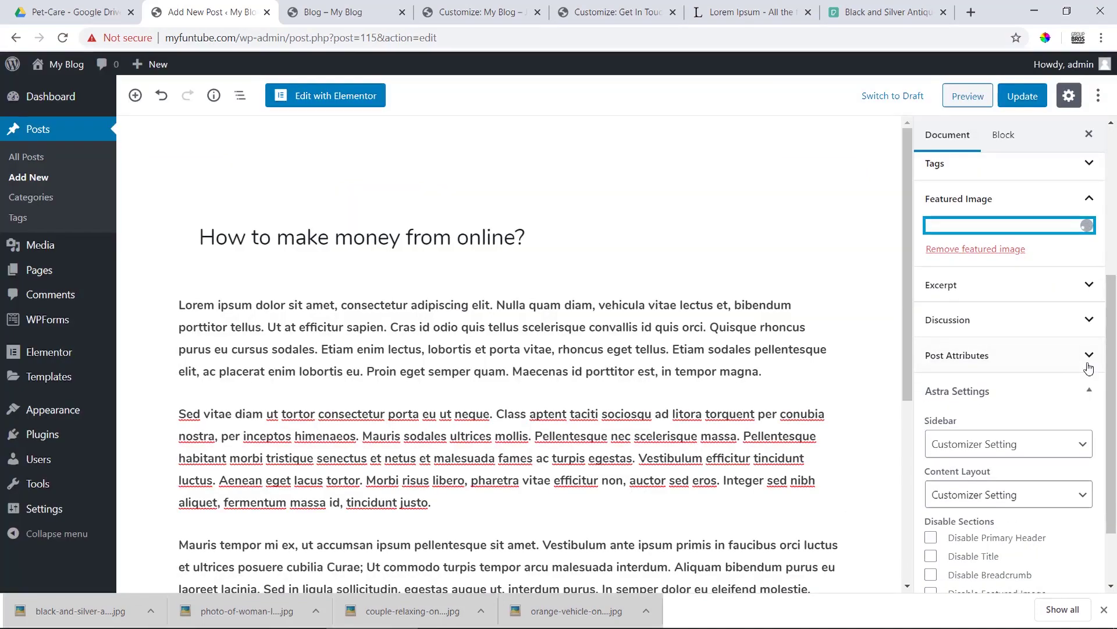
scroll(1066, 350, "up", 5)
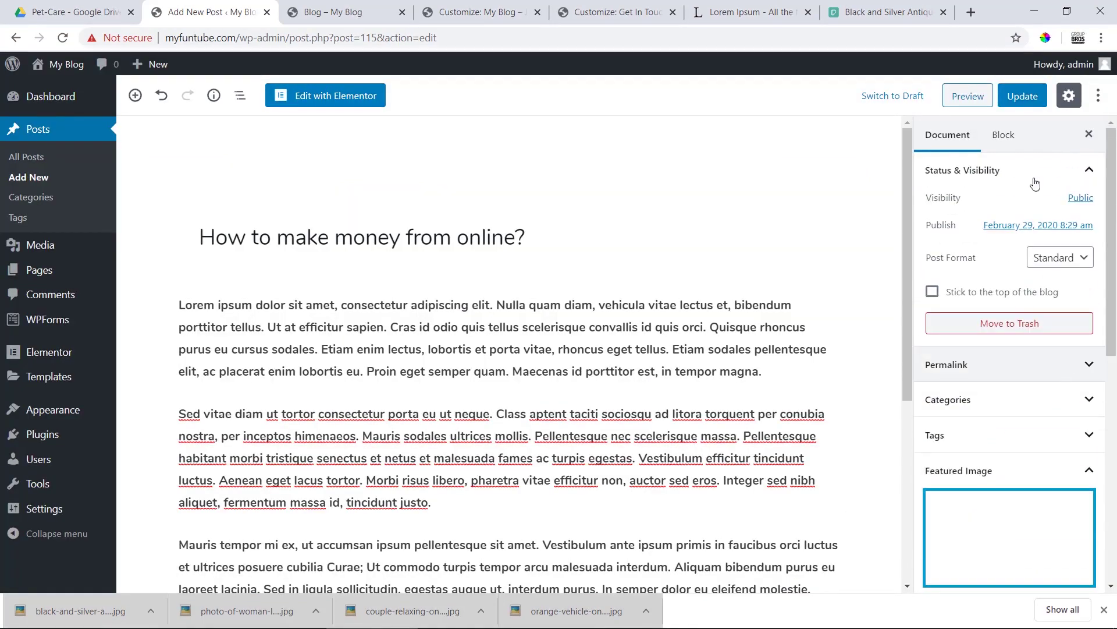
left_click(1029, 98)
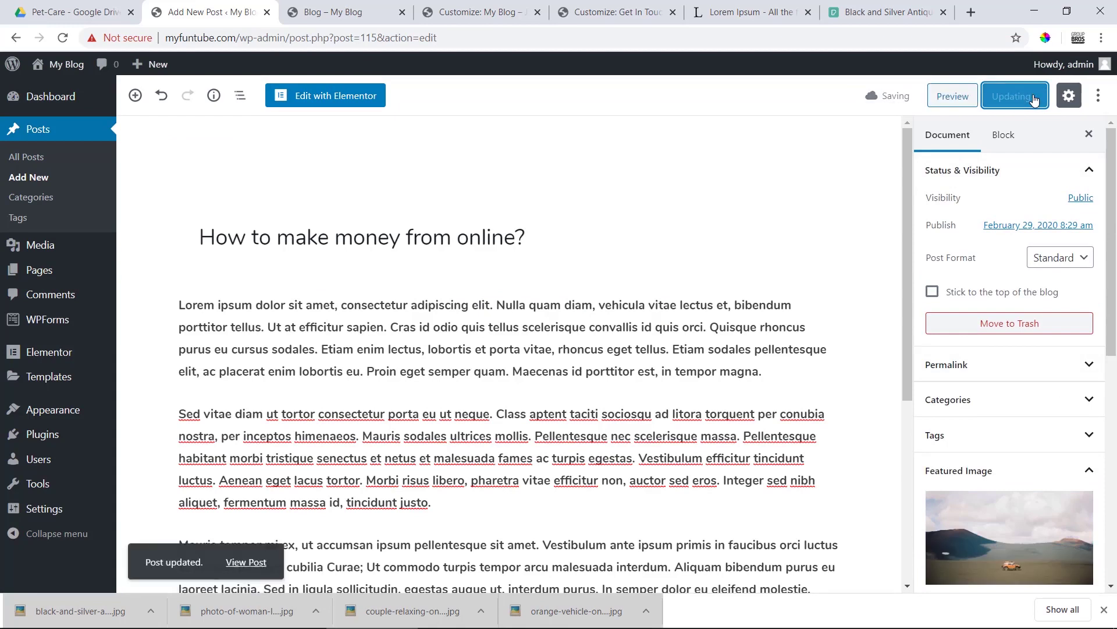
left_click(27, 184)
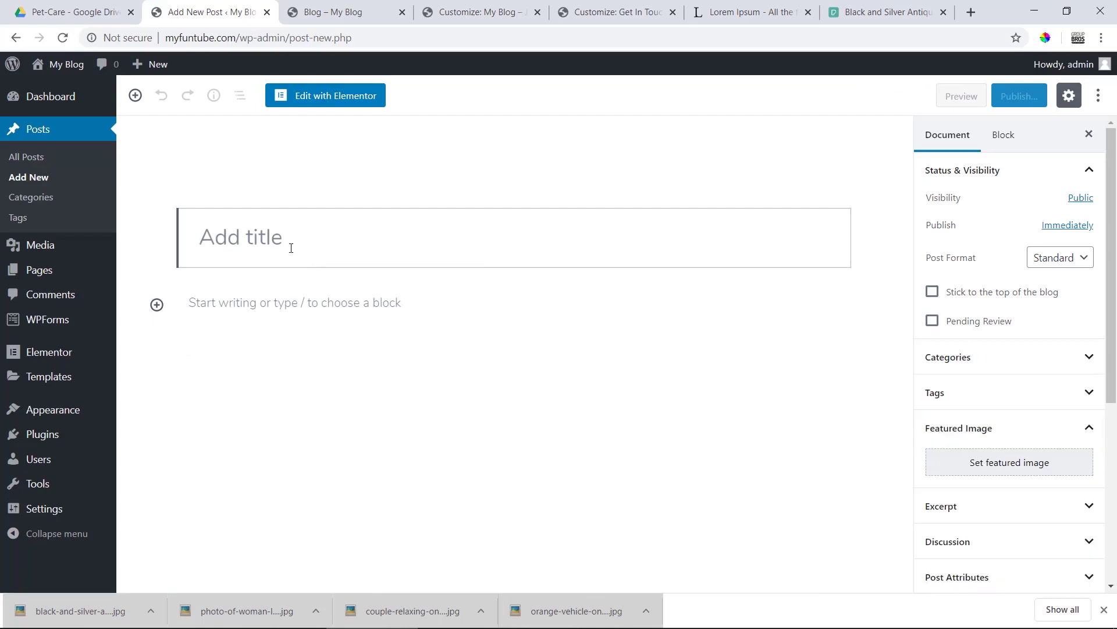
Step: Title the new post 'Best Pet foods' and paste Lorem Ipsum text into the body
type("Pet")
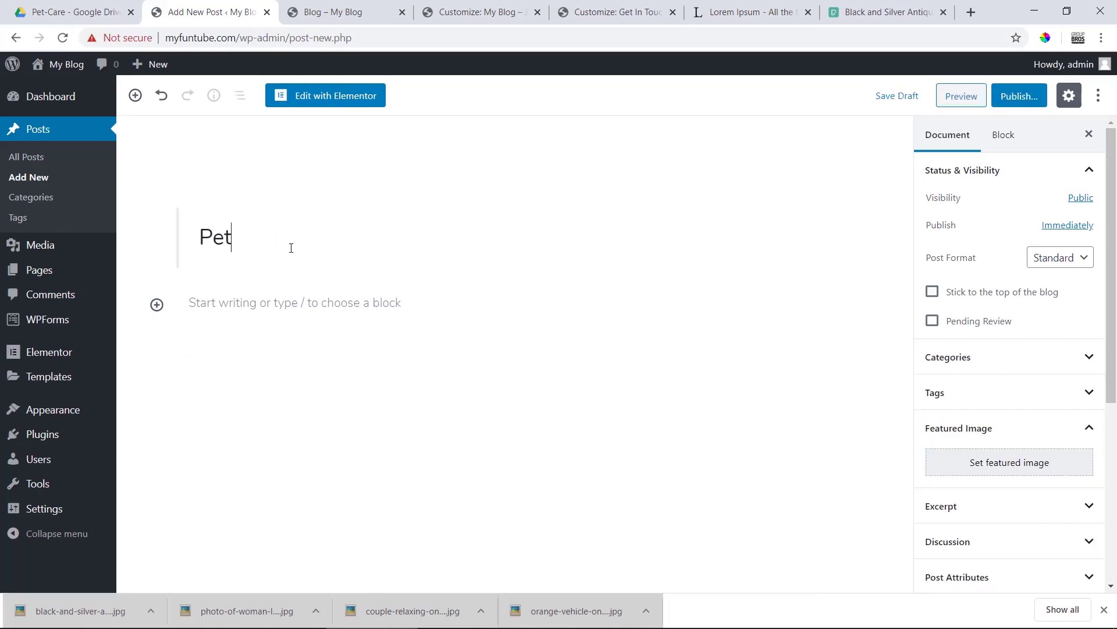
key("BackSpace")
type("best")
key("BackSpace")
key("BackSpace")
type("Best Pet foods")
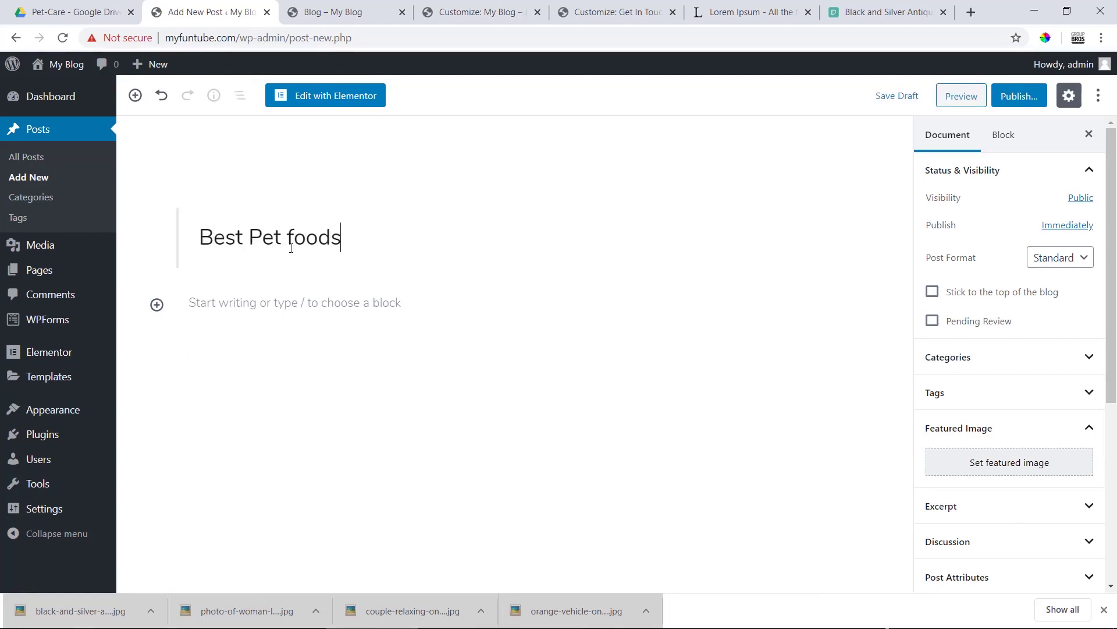
left_click(316, 301)
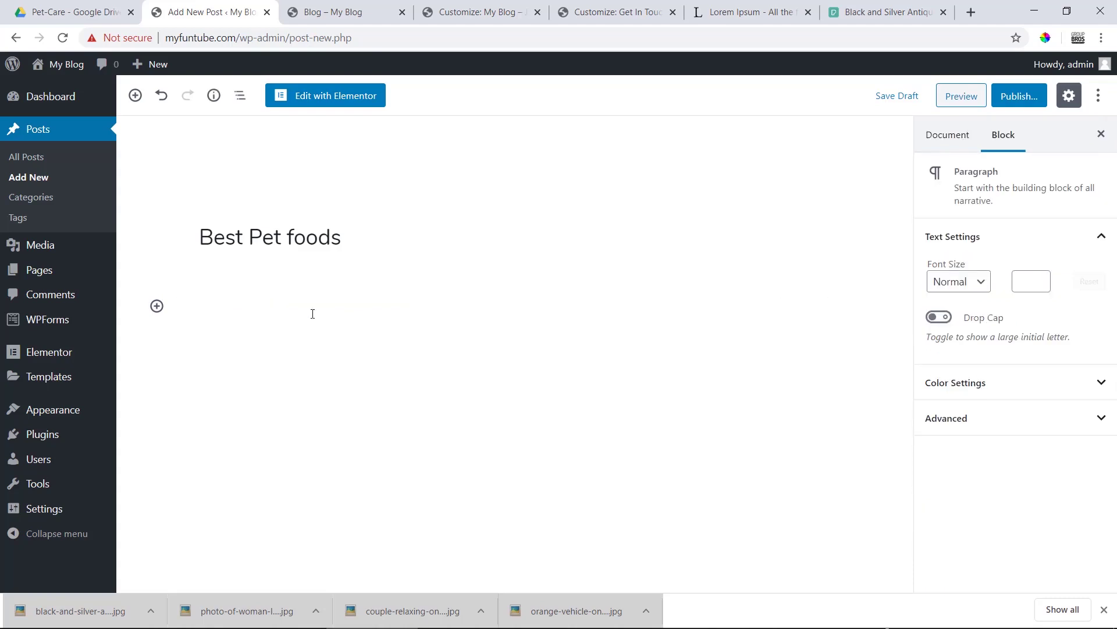
key("ctrl+v")
scroll(779, 338, "up", 4)
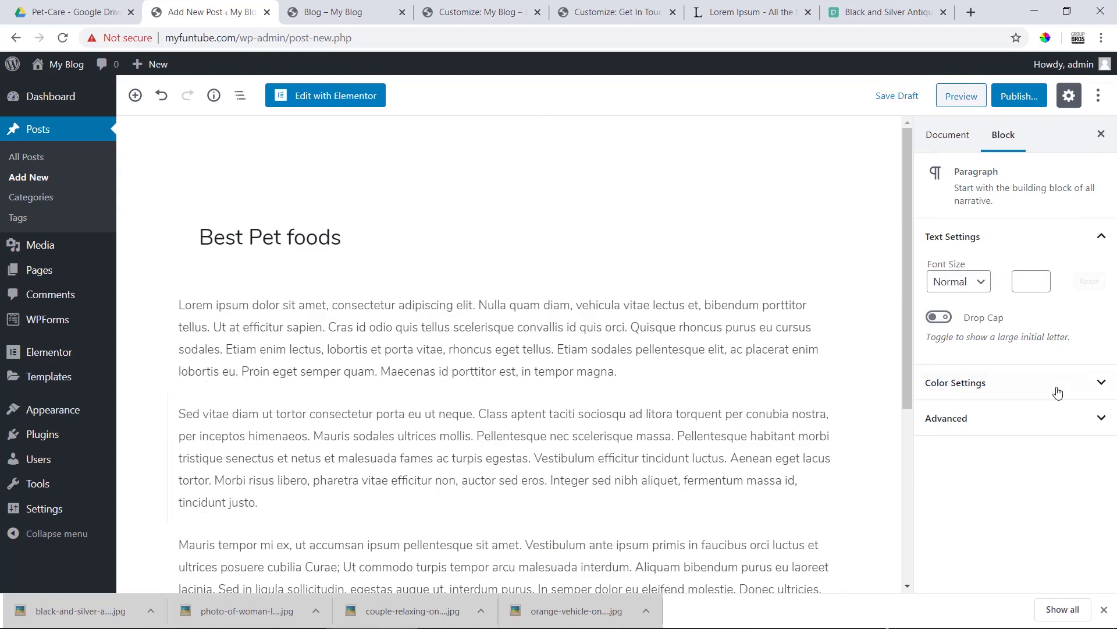
Step: Set the couple relaxing photo as featured image and publish the post
left_click(946, 137)
left_click(1007, 463)
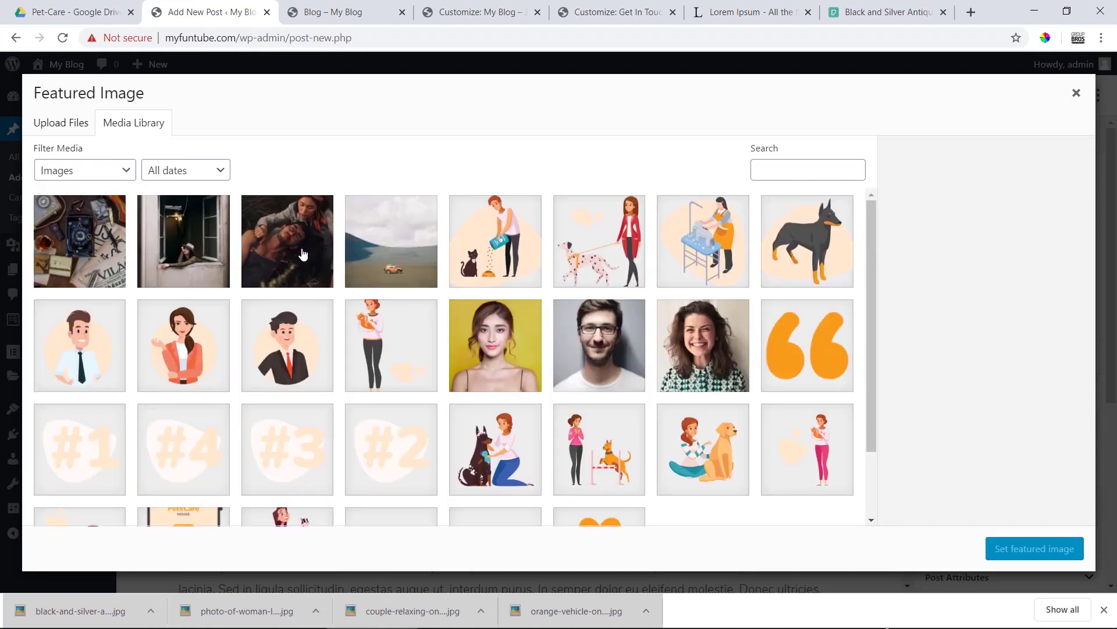
left_click(303, 254)
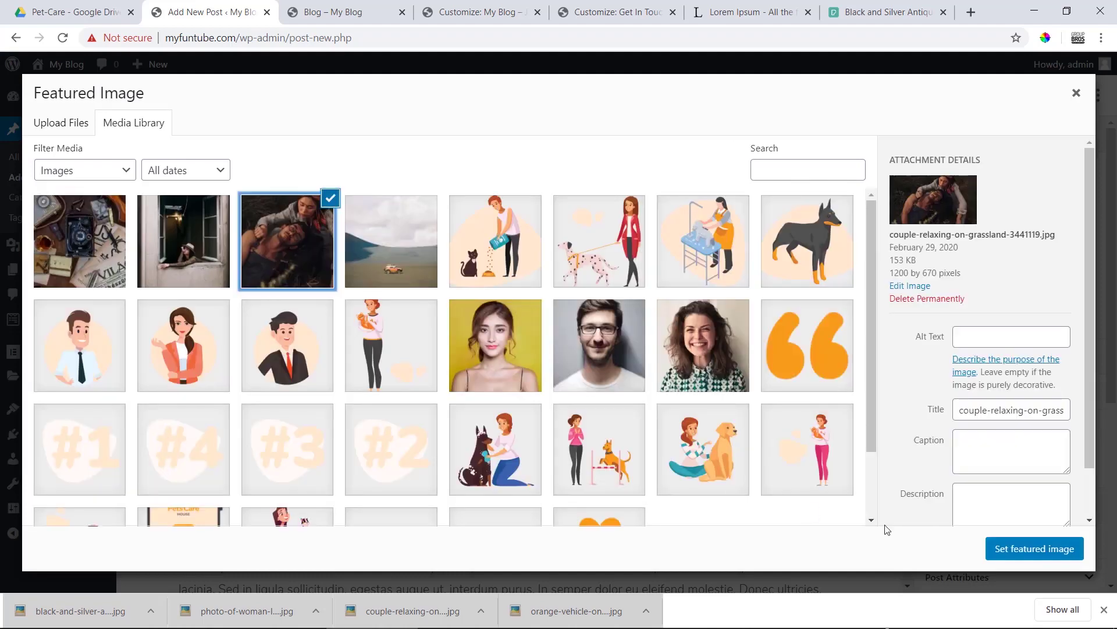
left_click(1034, 549)
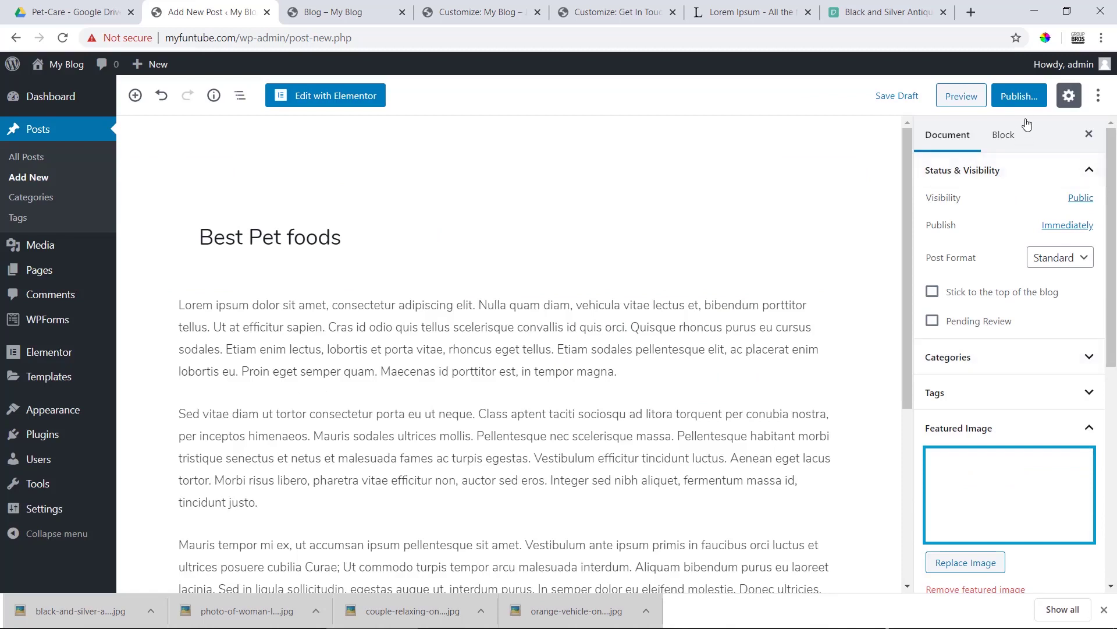
left_click(1022, 96)
left_click(1029, 96)
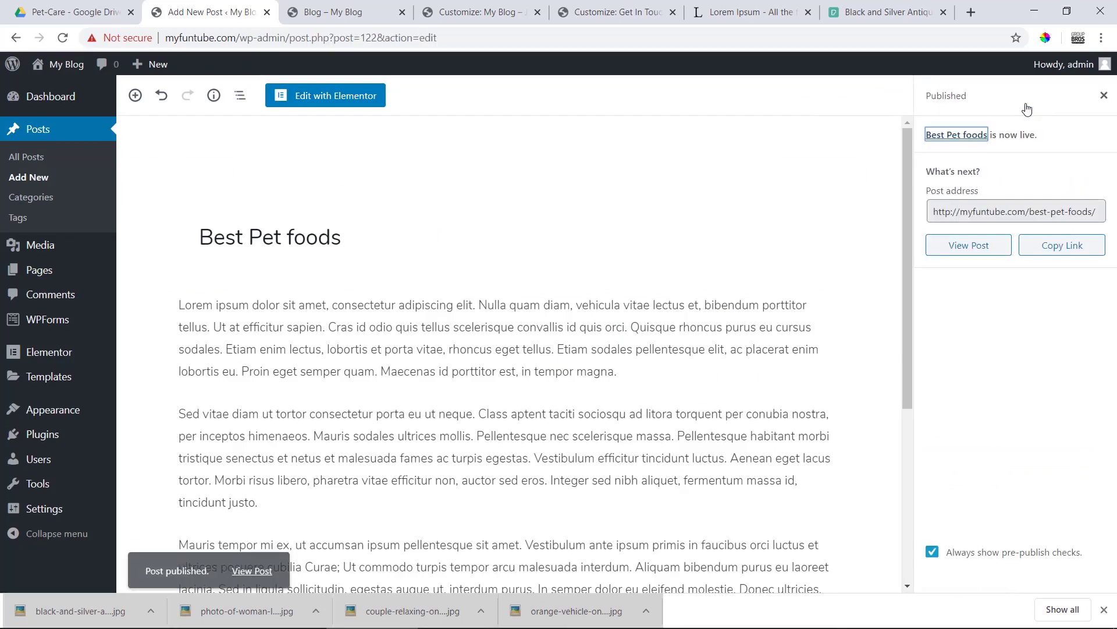
left_click(14, 177)
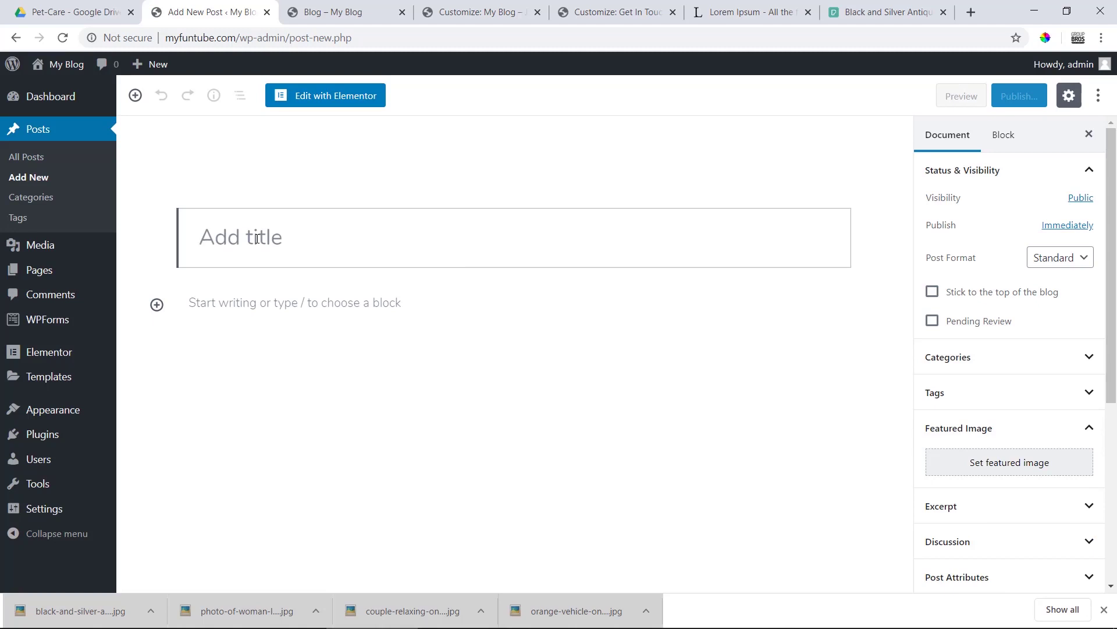
Step: Title the post 'Best Pet care website list in your area' and paste Lorem Ipsum into the body
type("This")
key("BackSpace")
key("BackSpace")
key("BackSpace")
key("BackSpace")
key("BackSpace")
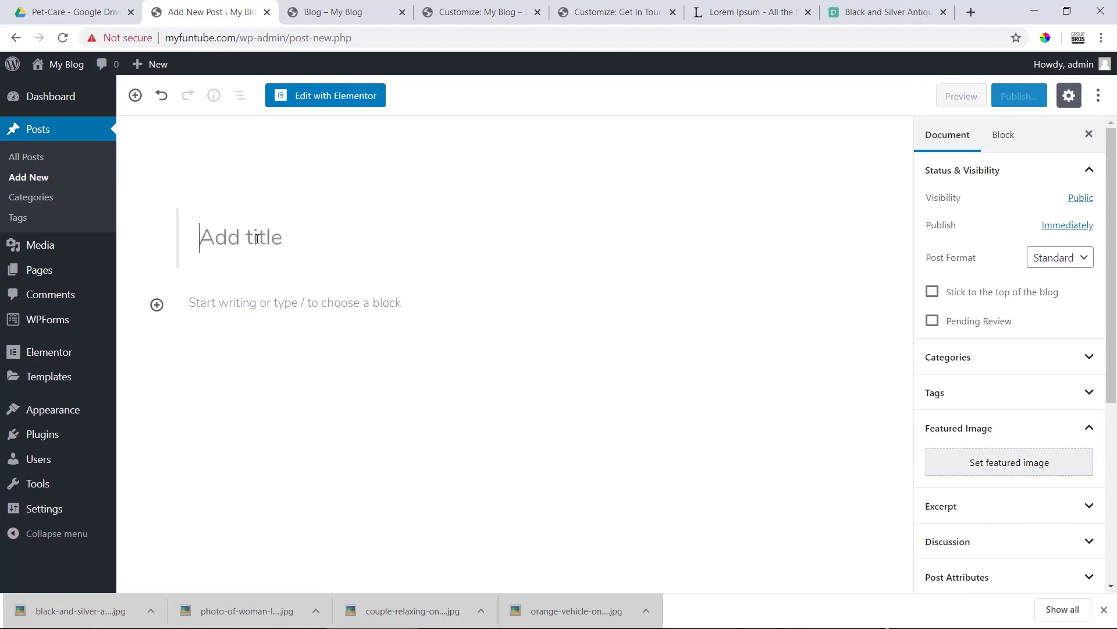
type("B")
key("BackSpace")
type("Best Pet")
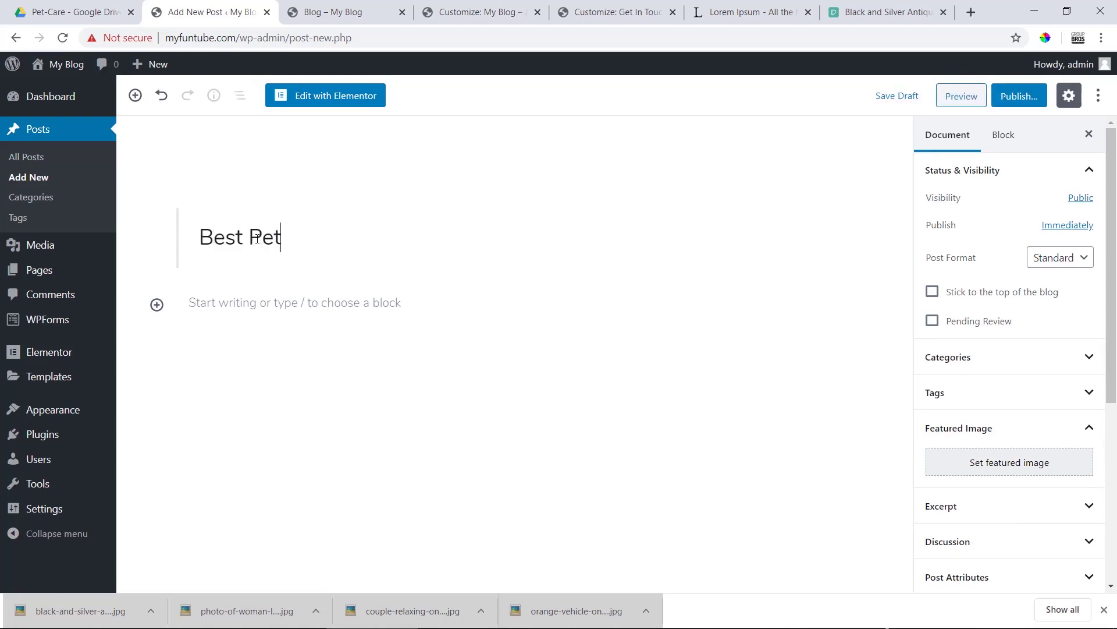
type(" care website")
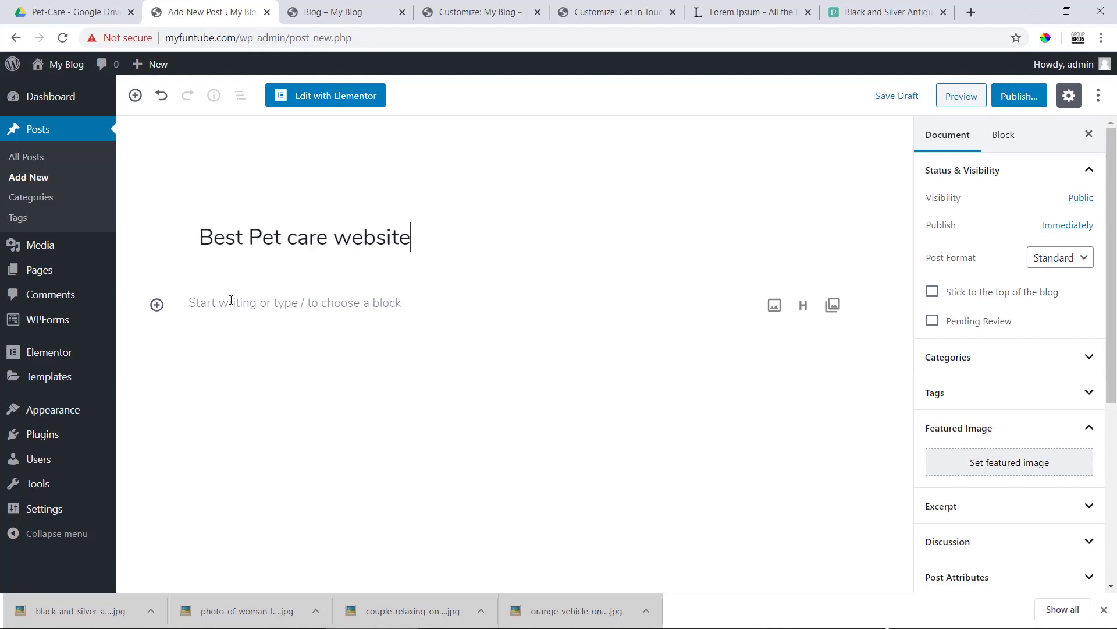
type(" list in your area")
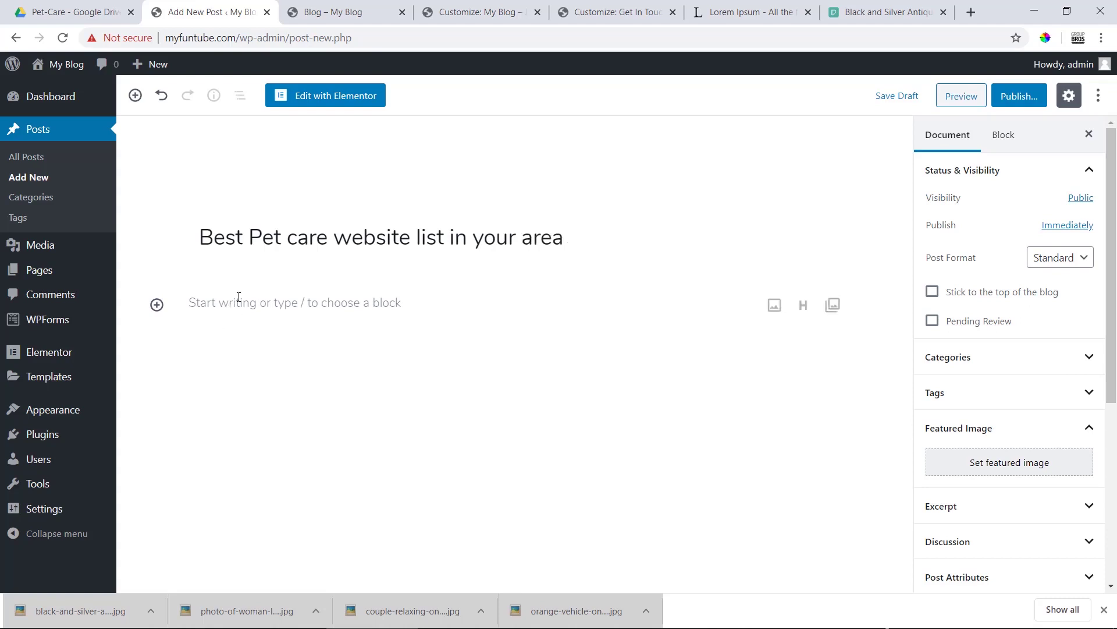
left_click(239, 297)
key("ctrl+v")
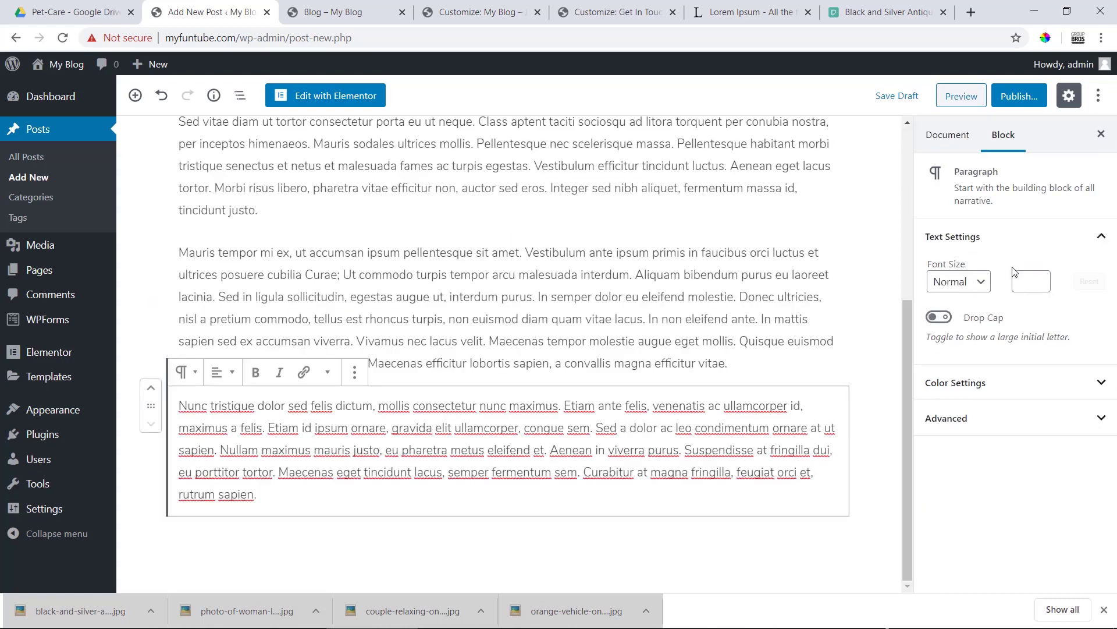
Step: Set the woman-at-window photo as featured image and publish the post
left_click(949, 135)
left_click(995, 464)
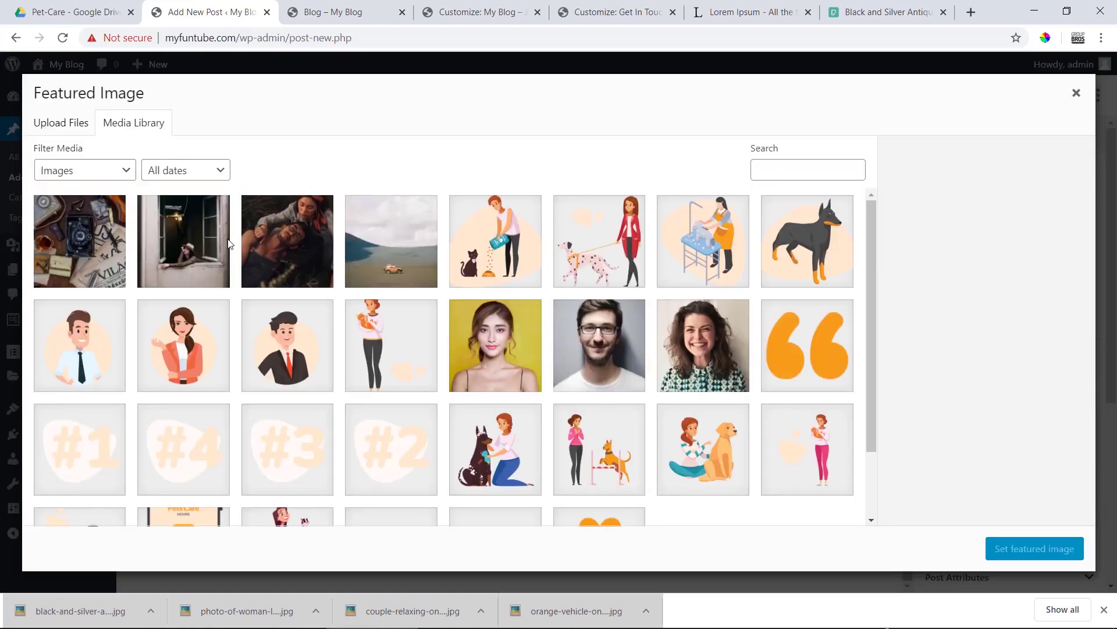
left_click(195, 260)
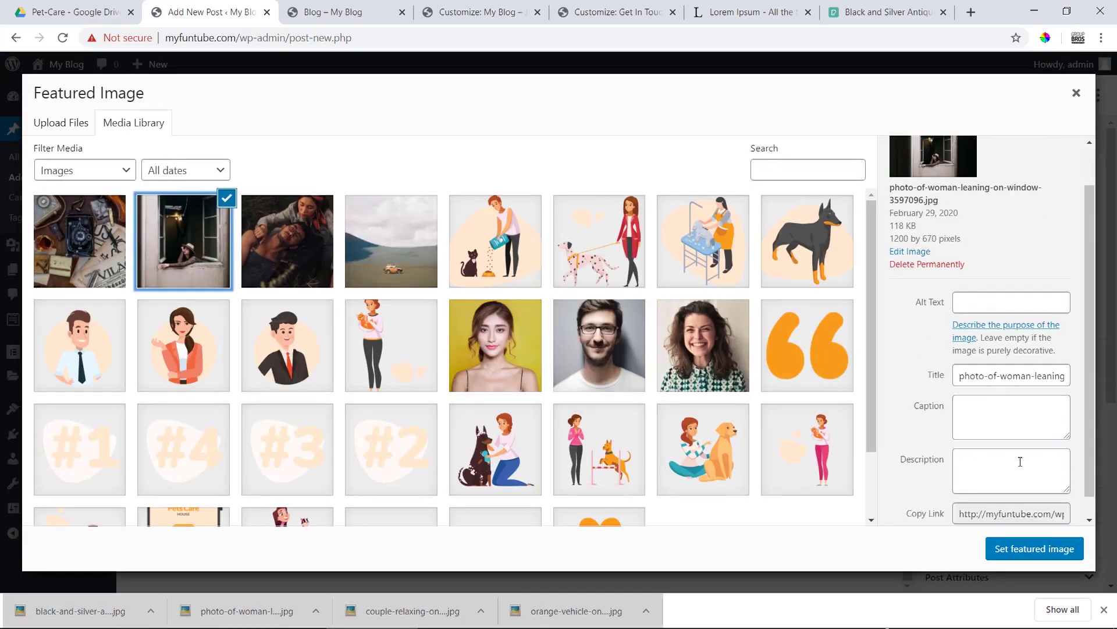
left_click(1055, 549)
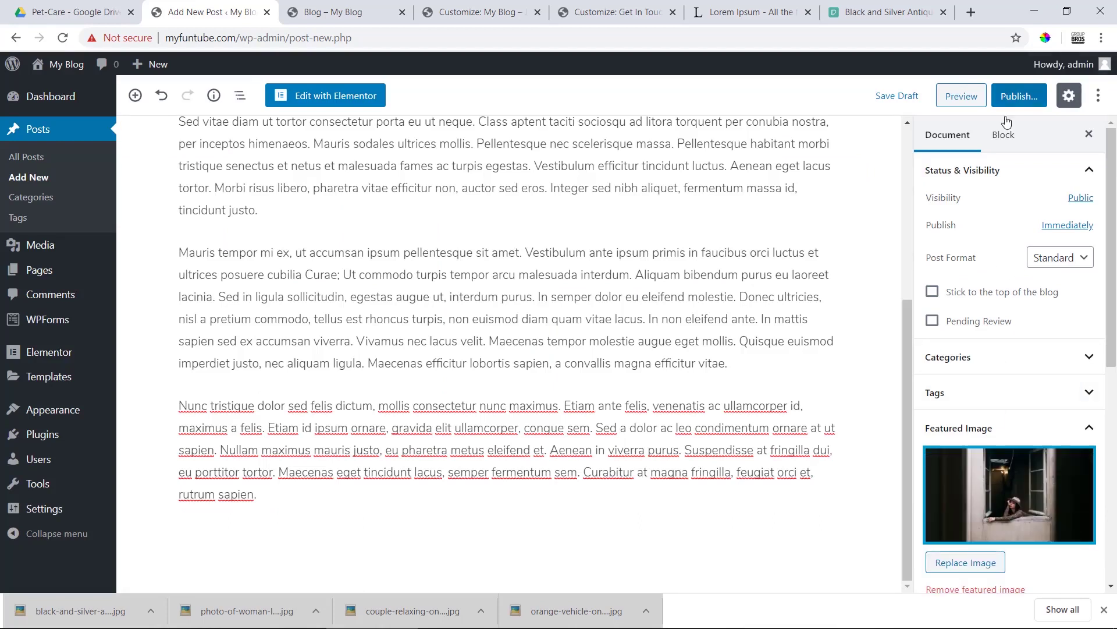
left_click(1018, 96)
left_click(1013, 98)
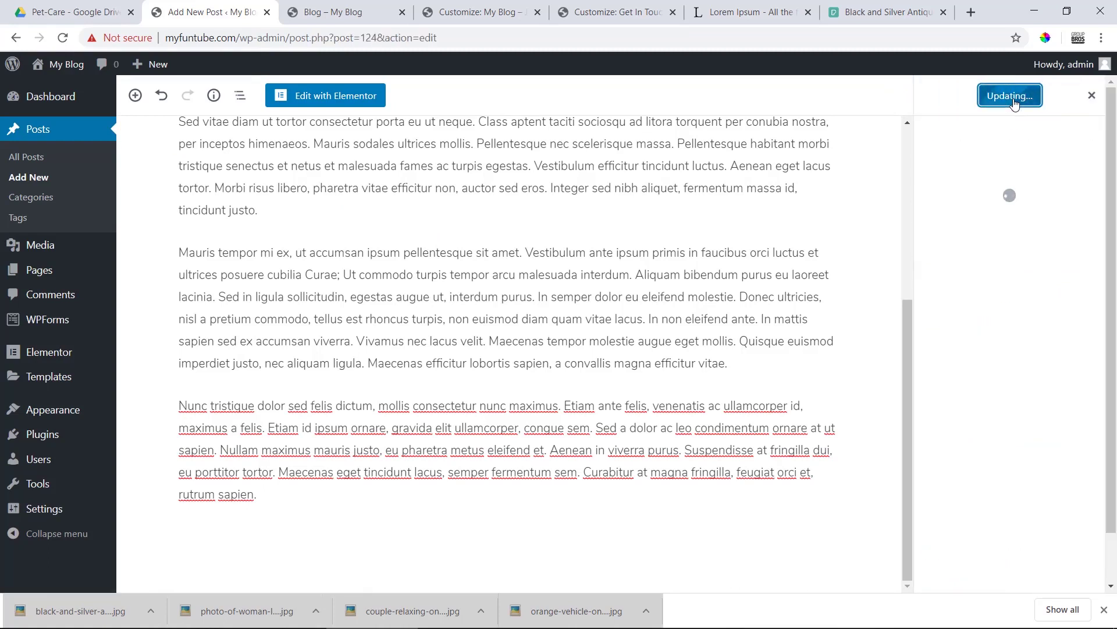
scroll(500, 326, "up", 5)
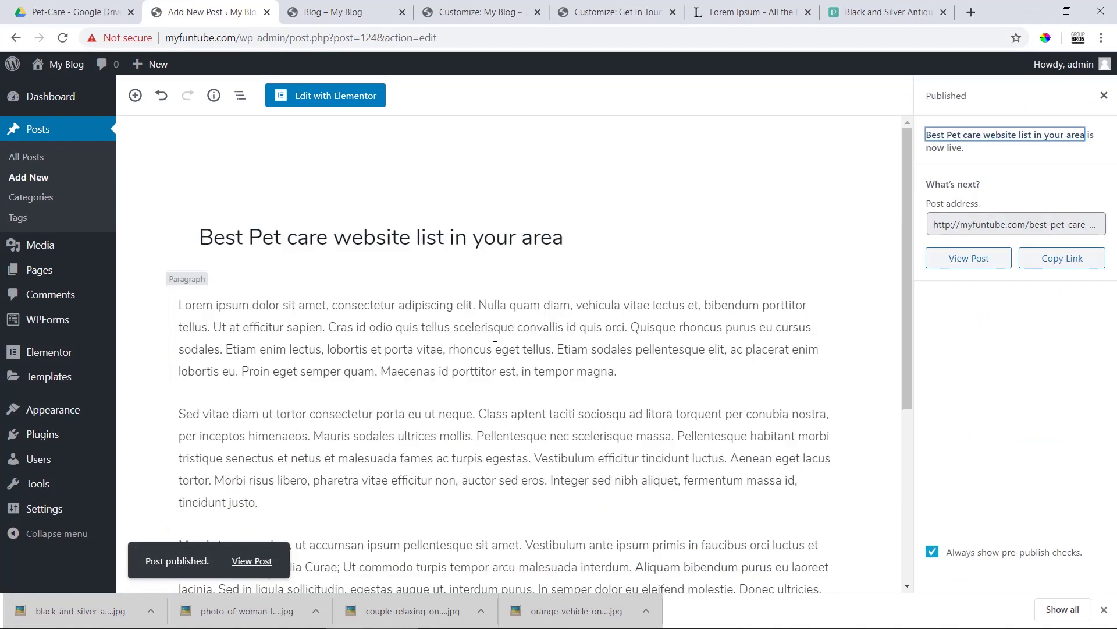
left_click(20, 178)
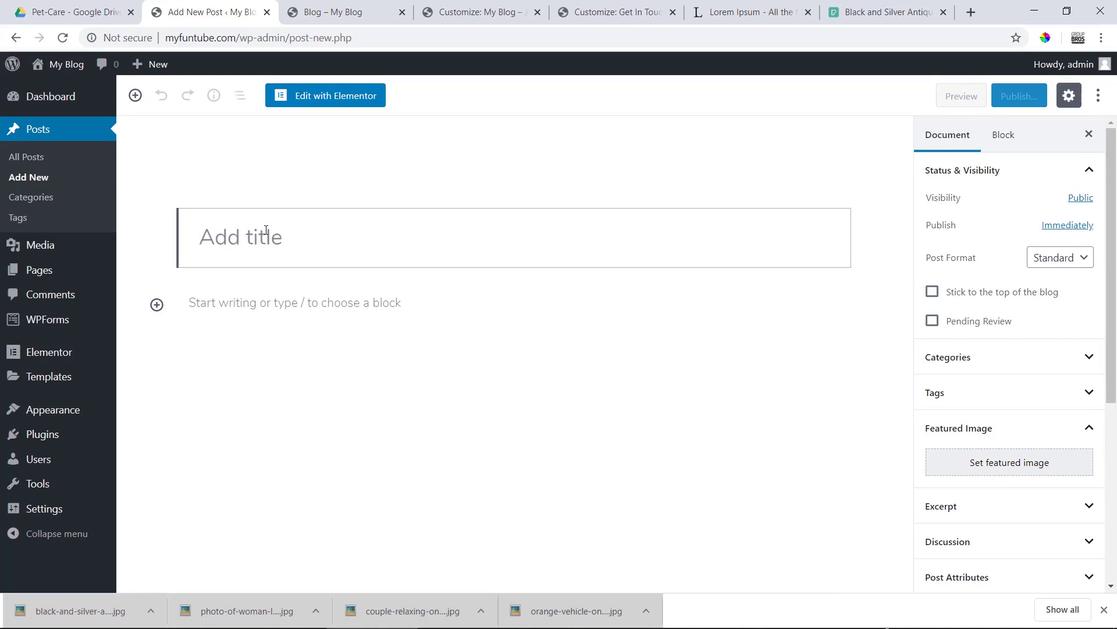
Step: Title the post 'Best pet Grooming Services' and paste lorem ipsum paragraphs into the body
type("Ve")
key("BackSpace")
key("BackSpace")
type("V=")
key("BackSpace")
key("BackSpace")
type("V")
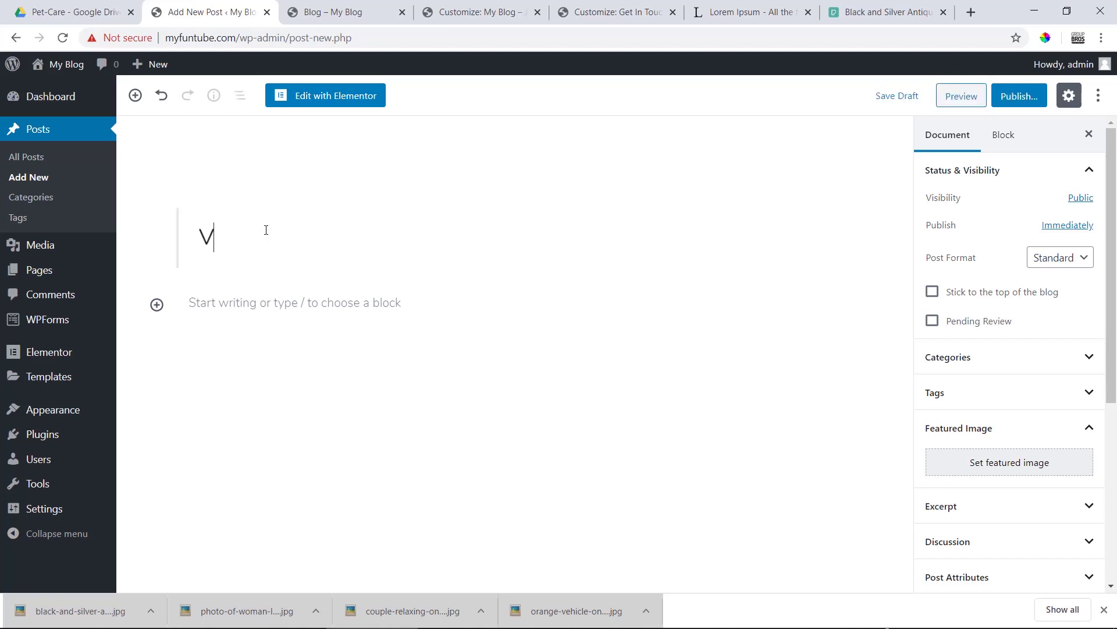
key("BackSpace")
type("Best Groomin")
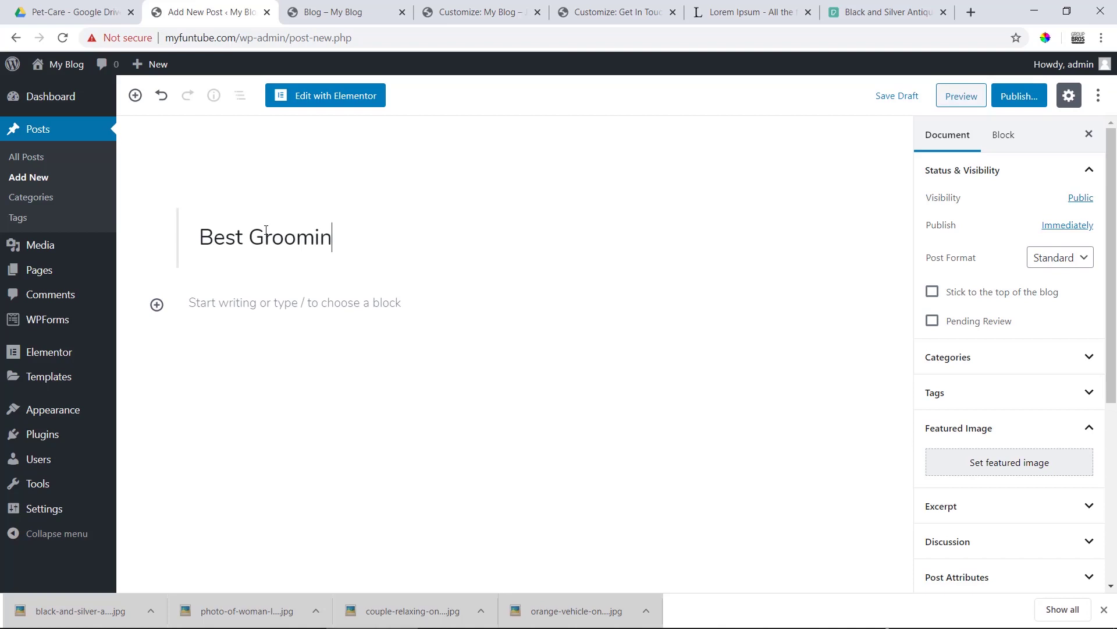
key("BackSpace")
key("BackSpace")
key("BackSpace")
key("BackSpace")
key("BackSpace")
key("BackSpace")
key("BackSpace")
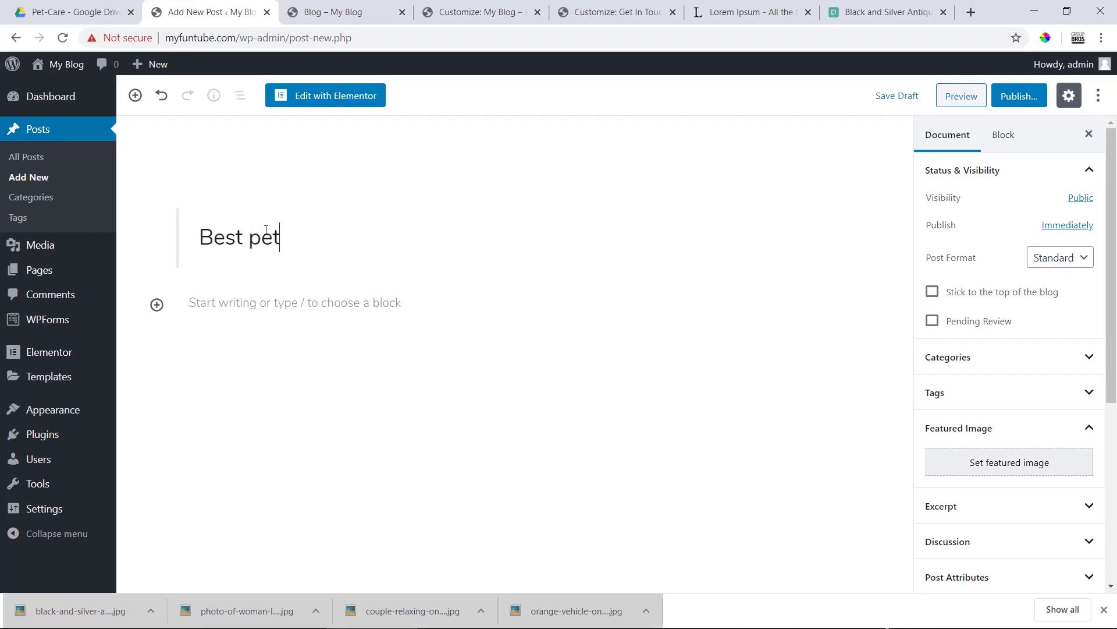
type("oming SEr")
type("rv")
type("ices")
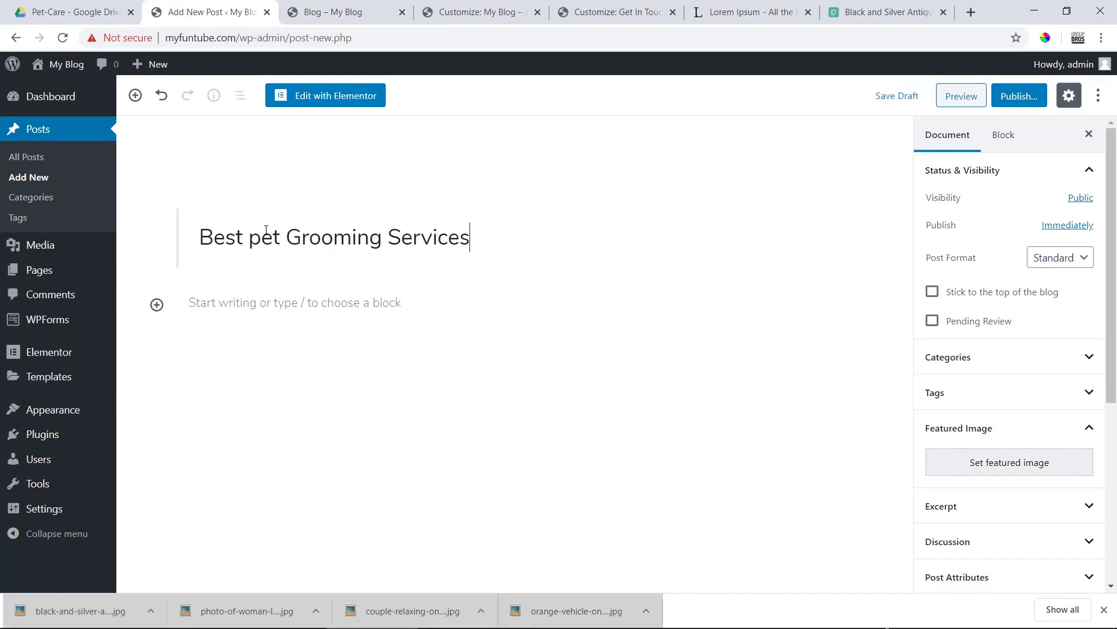
key("Return")
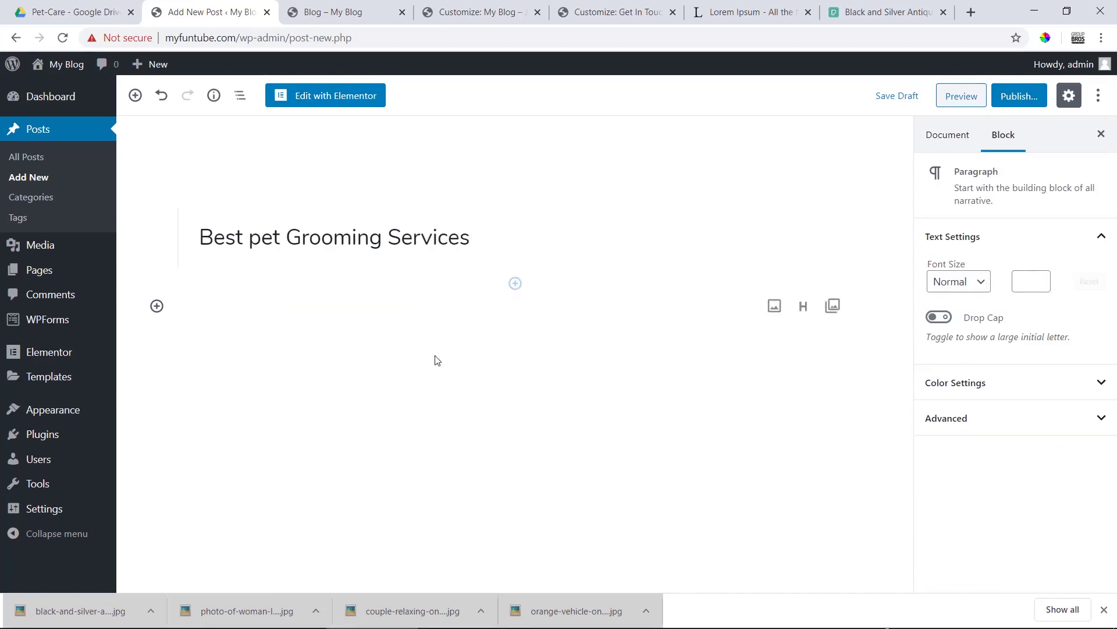
key("ctrl+v")
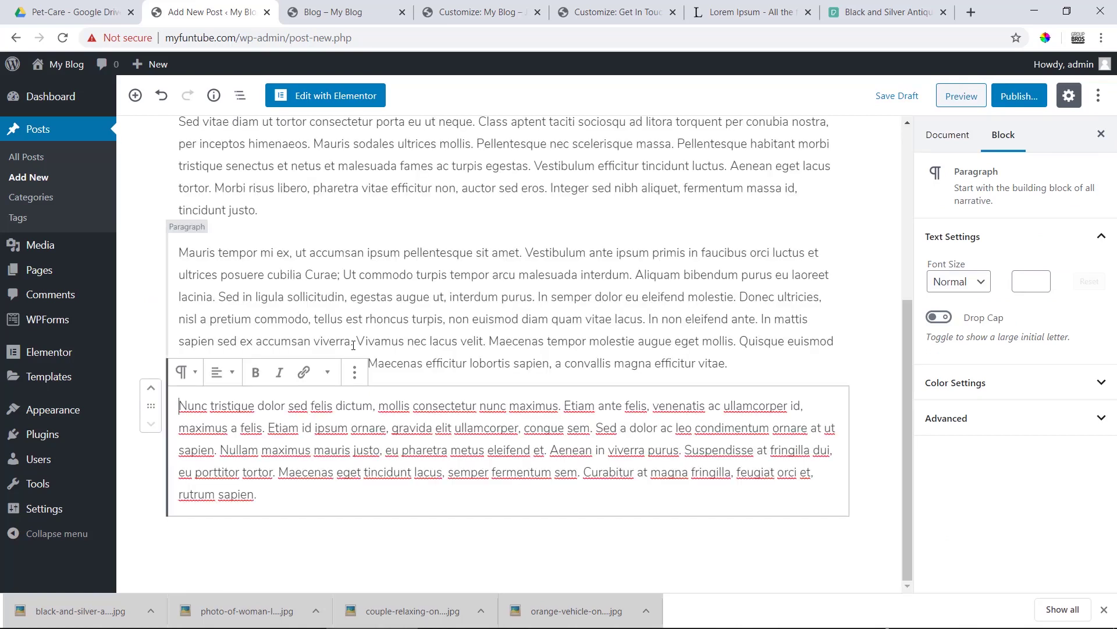
left_click(507, 319)
scroll(507, 319, "up", 4)
left_click(578, 291)
scroll(581, 287, "up", 2)
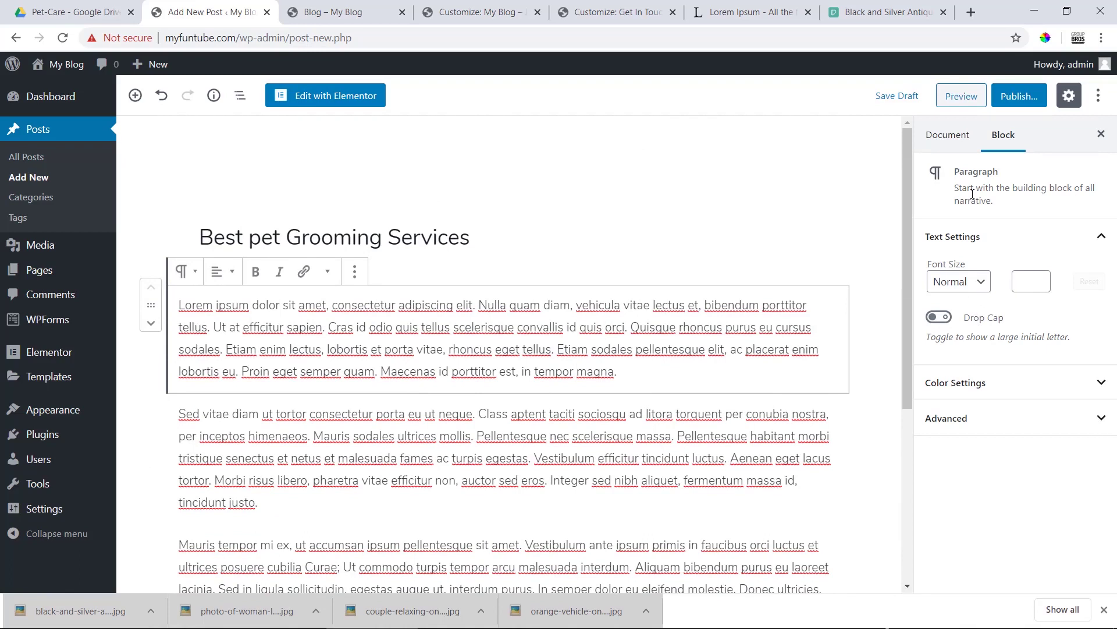
Step: Set the antique camera photo as featured image and publish the post
left_click(943, 140)
left_click(1000, 459)
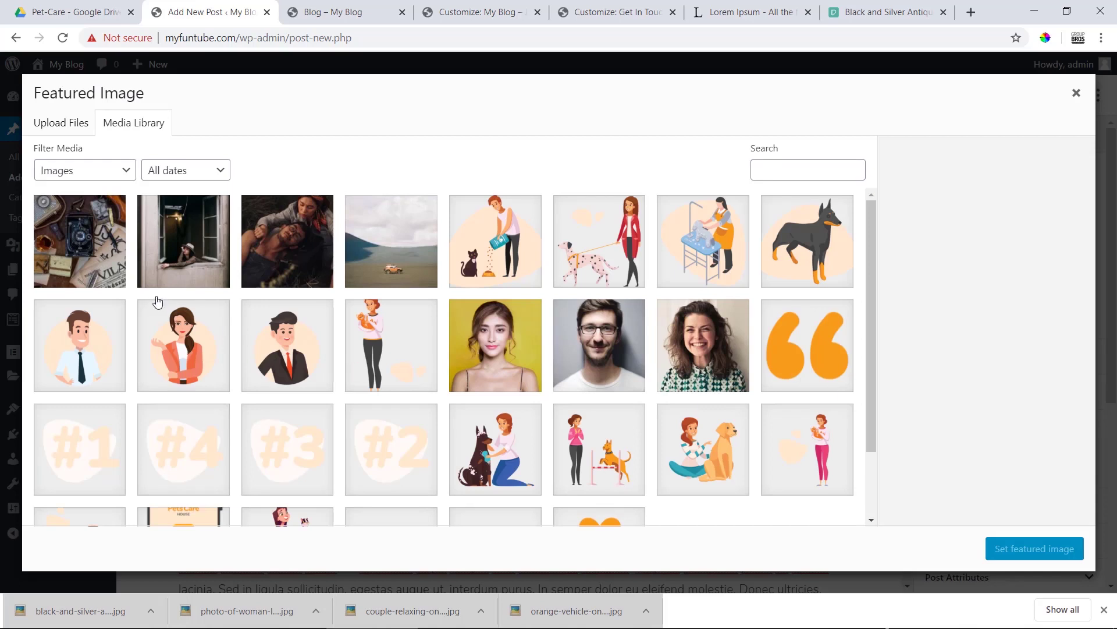
left_click(116, 270)
scroll(751, 363, "down", 3)
scroll(989, 349, "down", 1)
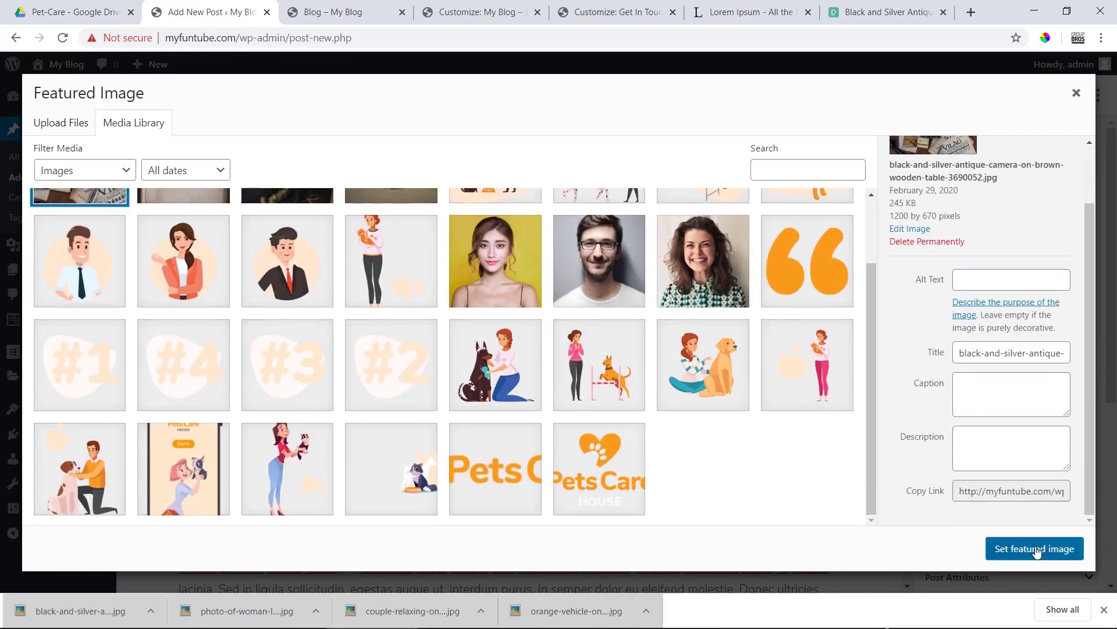
left_click(1036, 549)
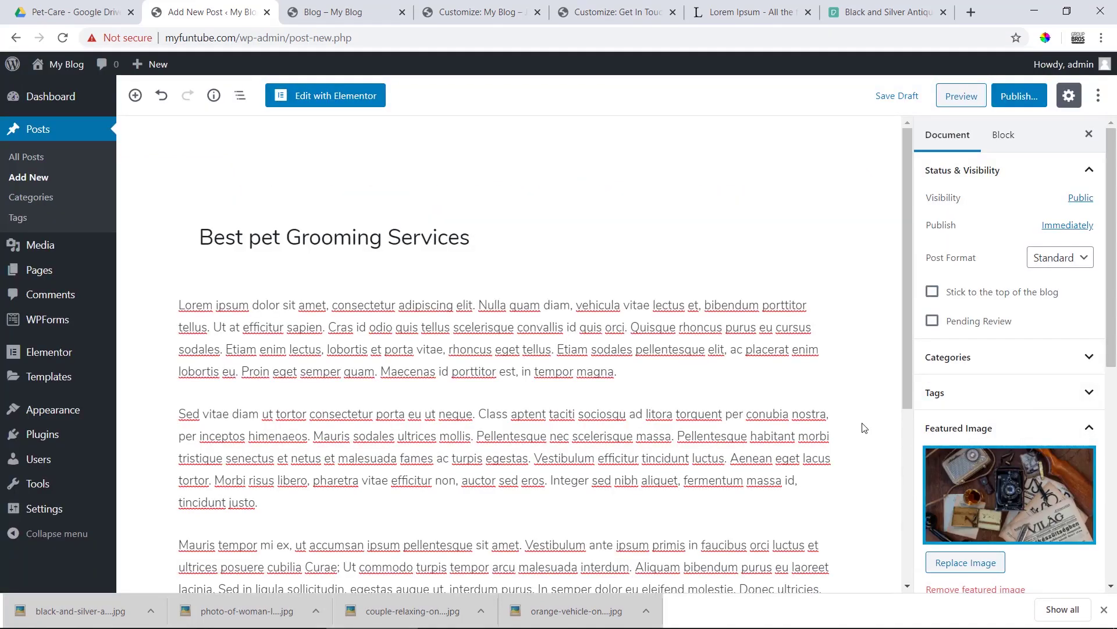
left_click(1104, 609)
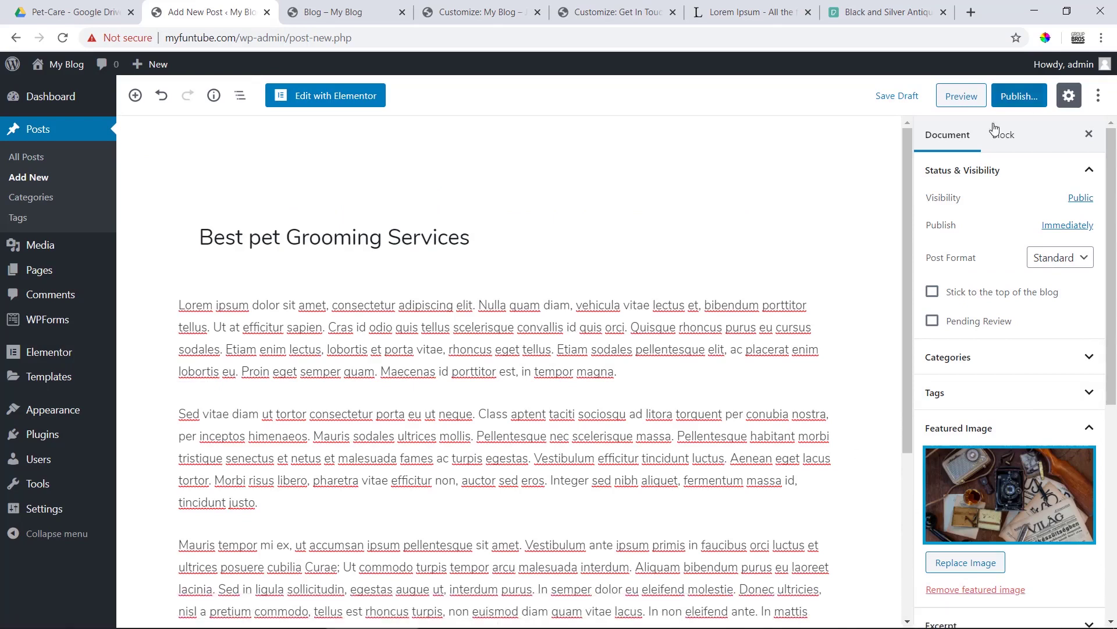
left_click(1019, 96)
left_click(1023, 108)
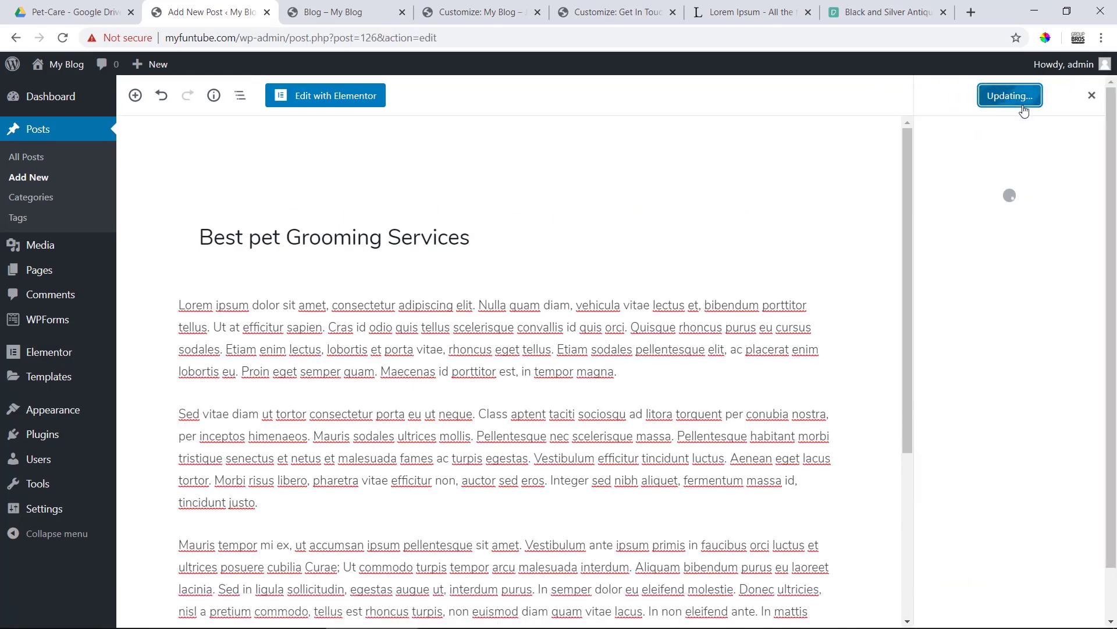
left_click(361, 3)
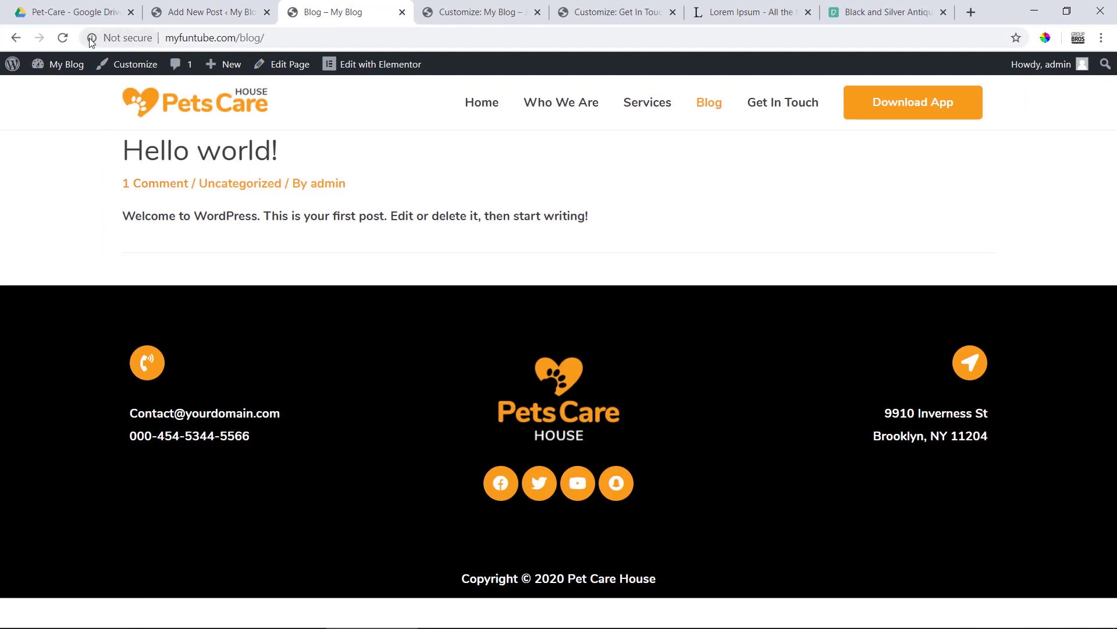
Step: Reload the live blog to confirm 'Best pet Grooming Services' appears, then open the Customizer's Sidebar settings
left_click(63, 38)
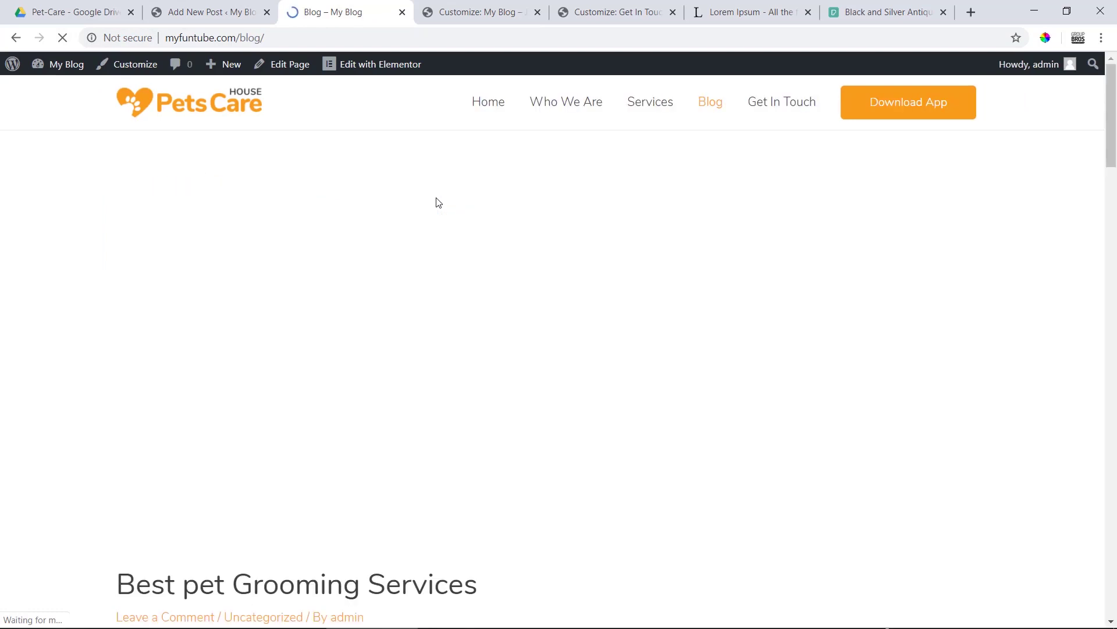
scroll(563, 315, "down", 20)
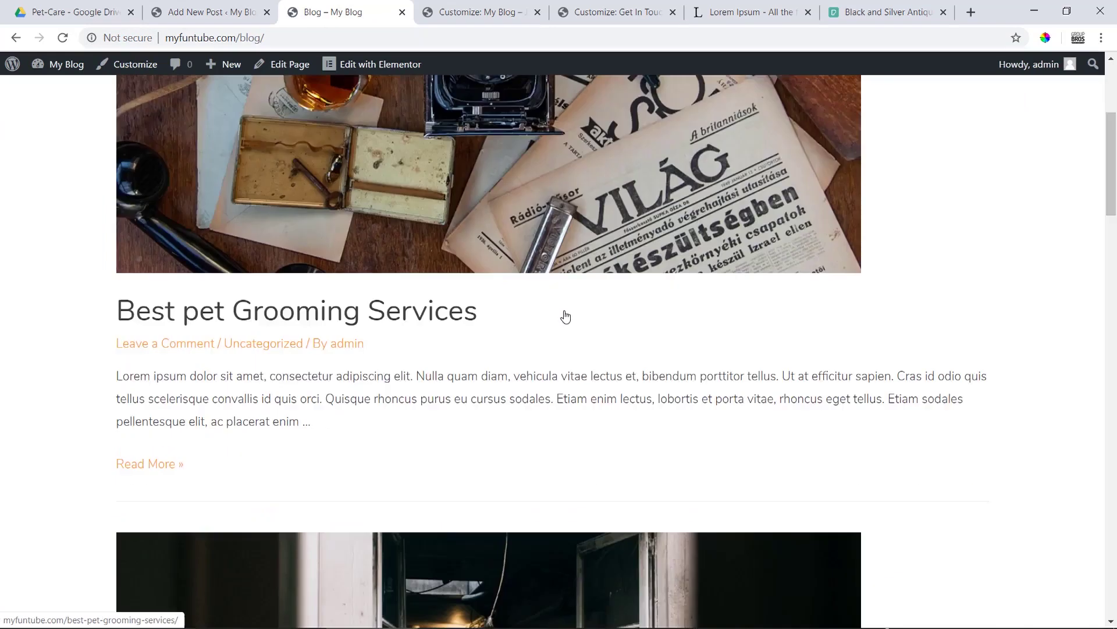
scroll(564, 314, "down", 15)
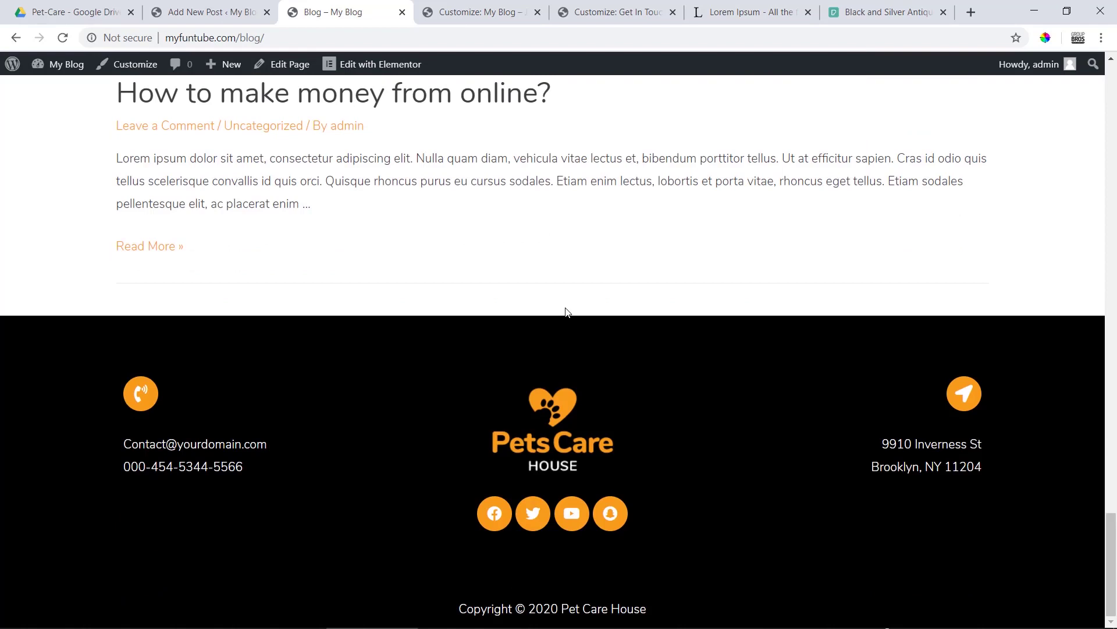
scroll(565, 312, "up", 20)
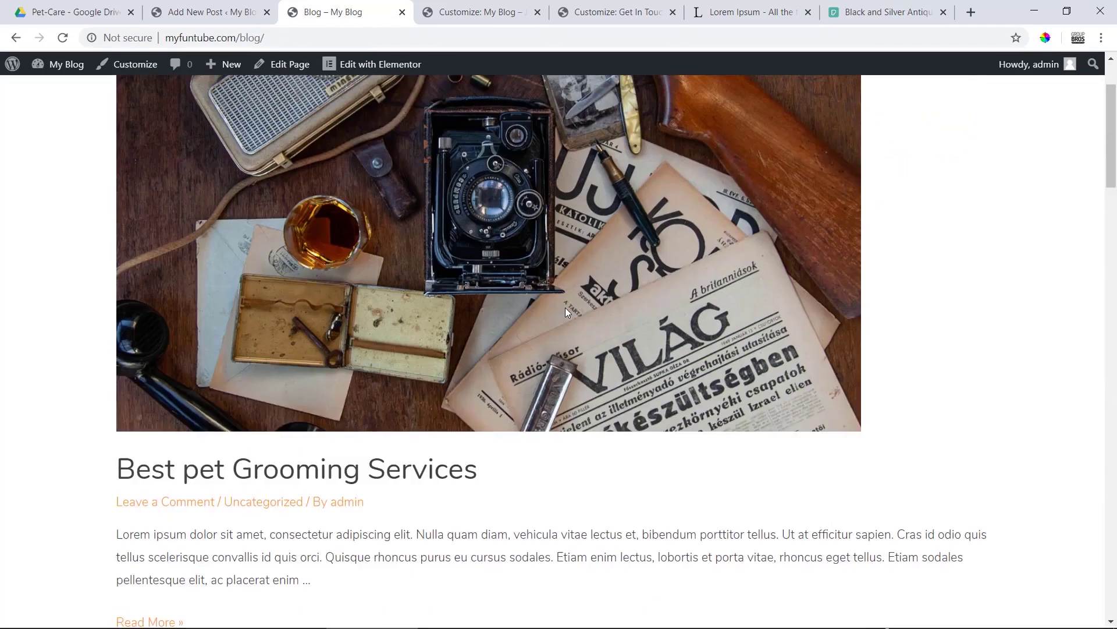
scroll(352, 541, "down", 2)
scroll(352, 541, "up", 2)
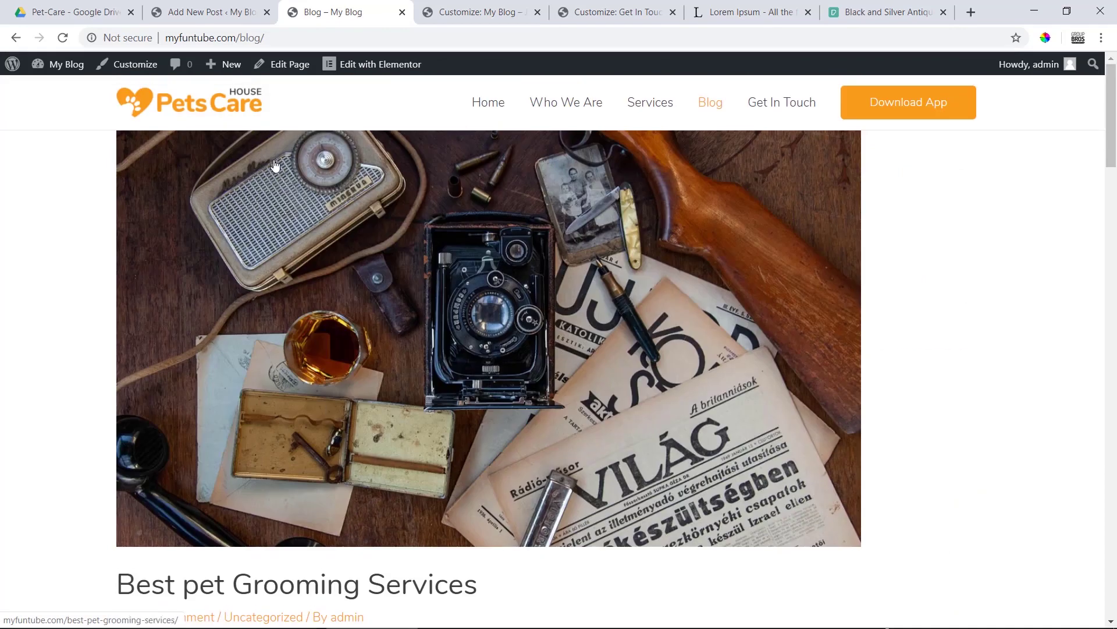
left_click(115, 65)
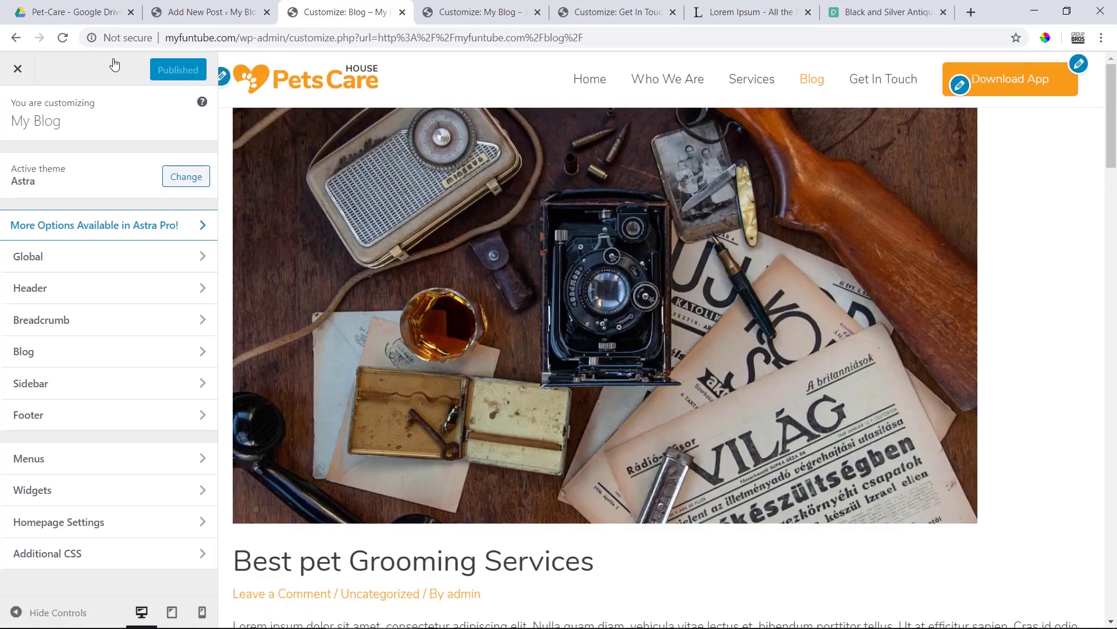
left_click(85, 385)
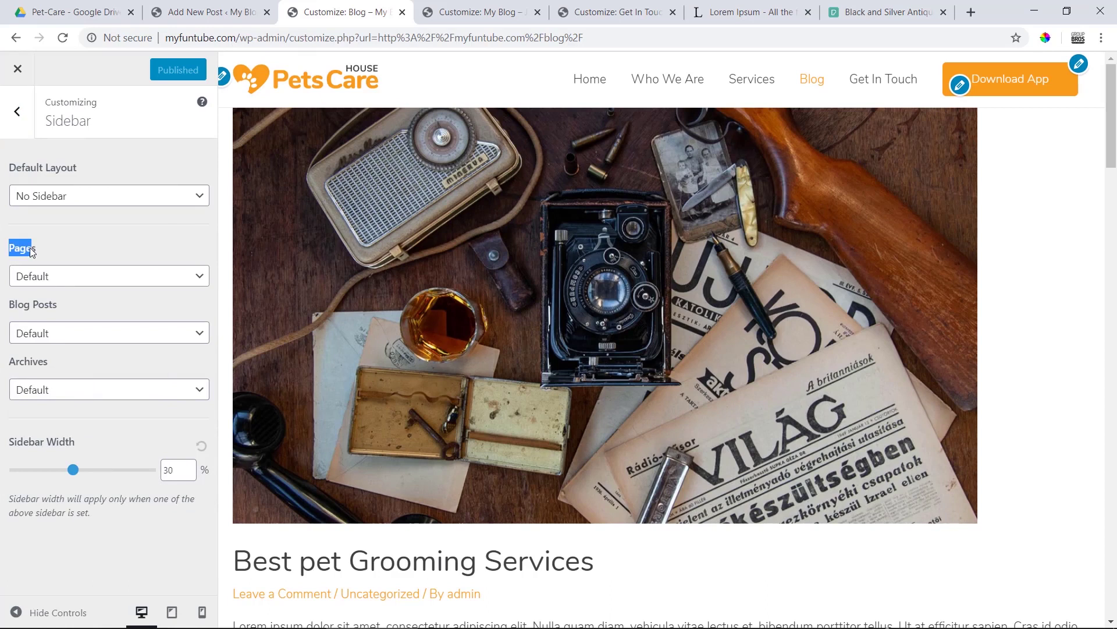
Step: Set the Blog Posts sidebar layout to Right Sidebar, previewing it with the controls hidden
left_click(39, 335)
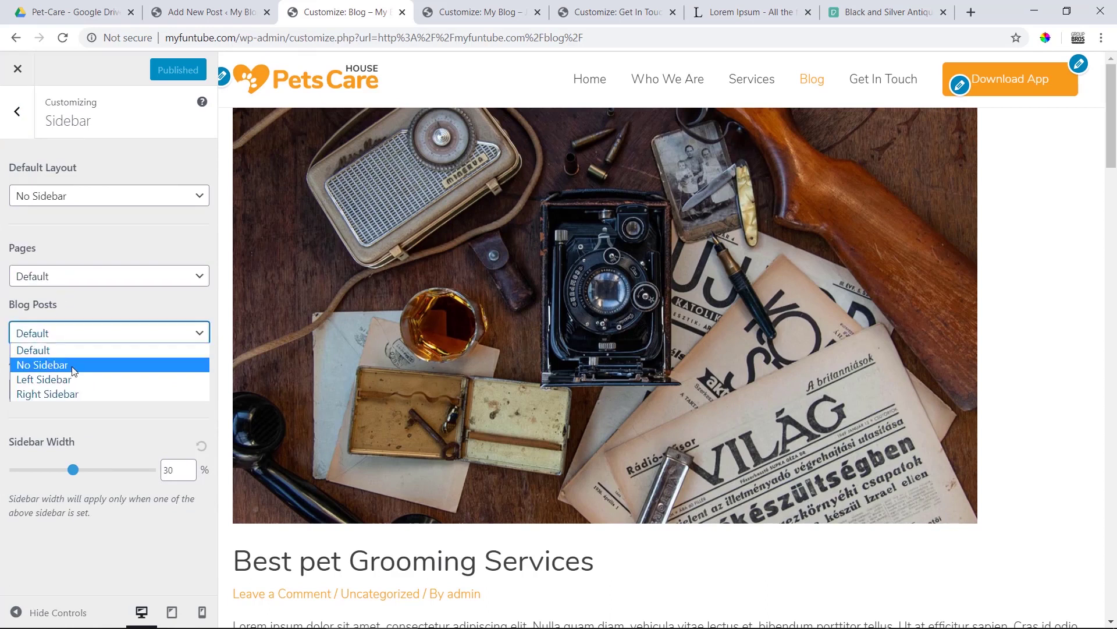
left_click(58, 391)
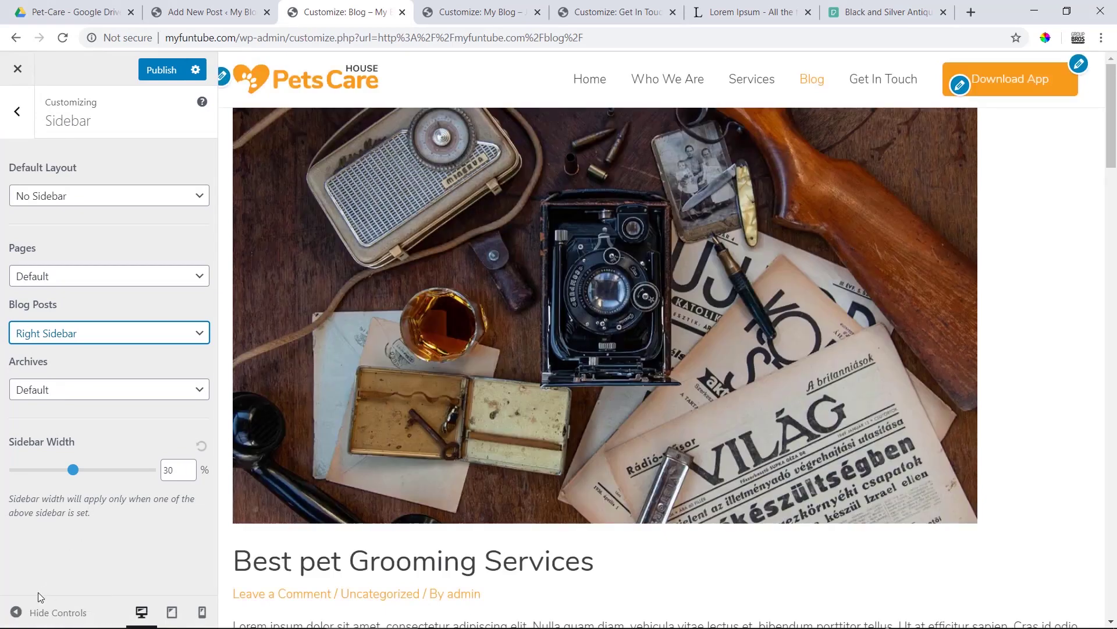
left_click(20, 612)
scroll(803, 322, "down", 10)
scroll(806, 323, "up", 10)
scroll(806, 323, "down", 15)
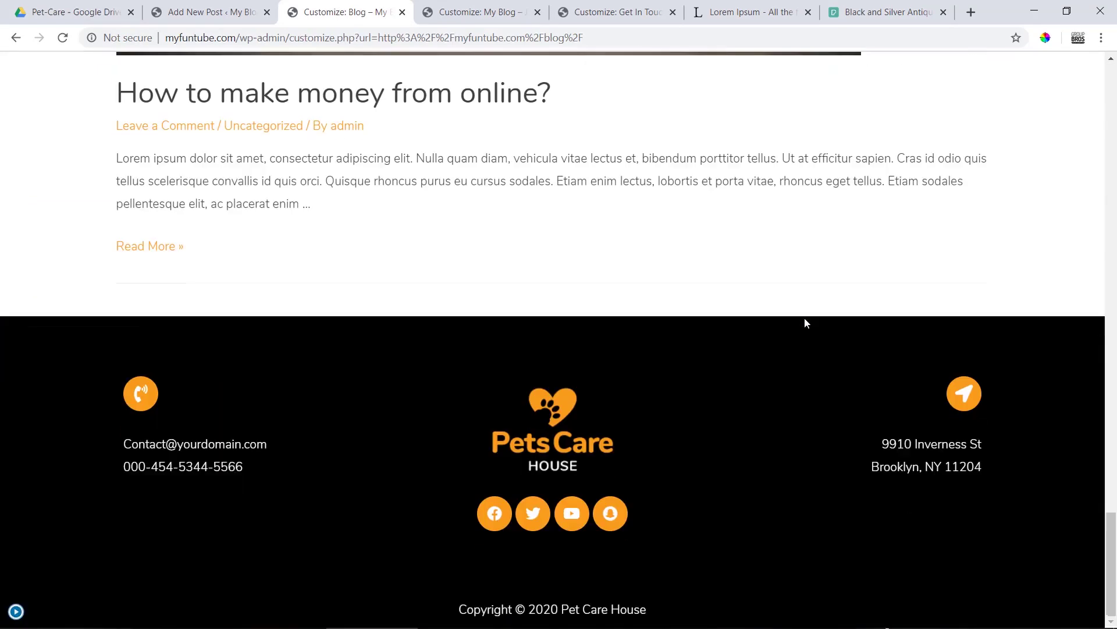
scroll(804, 322, "up", 8)
scroll(804, 320, "up", 20)
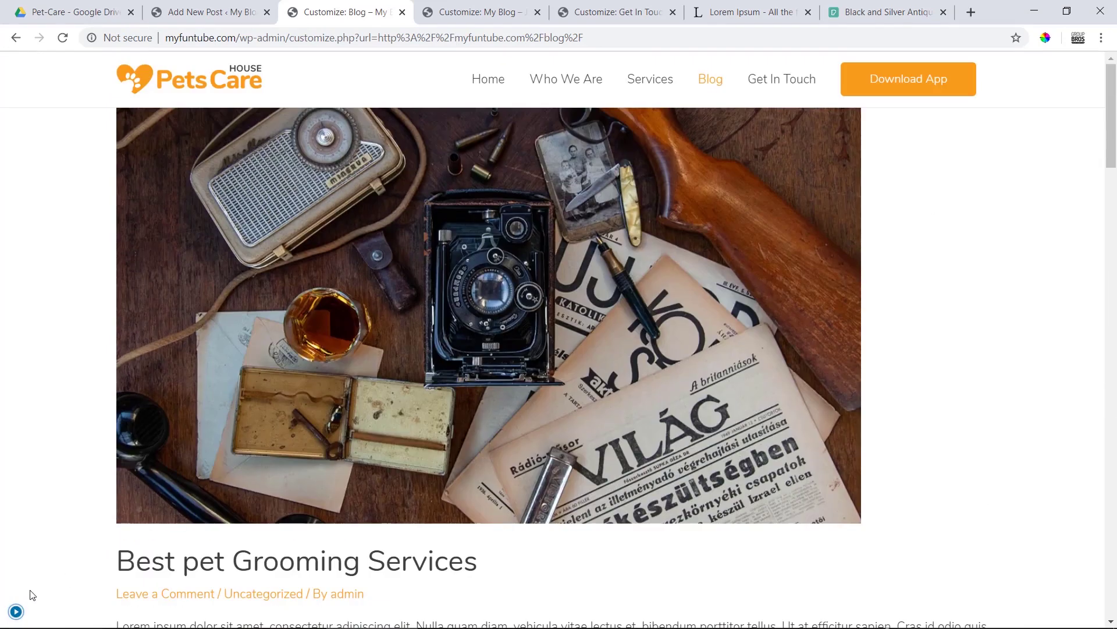
left_click(16, 612)
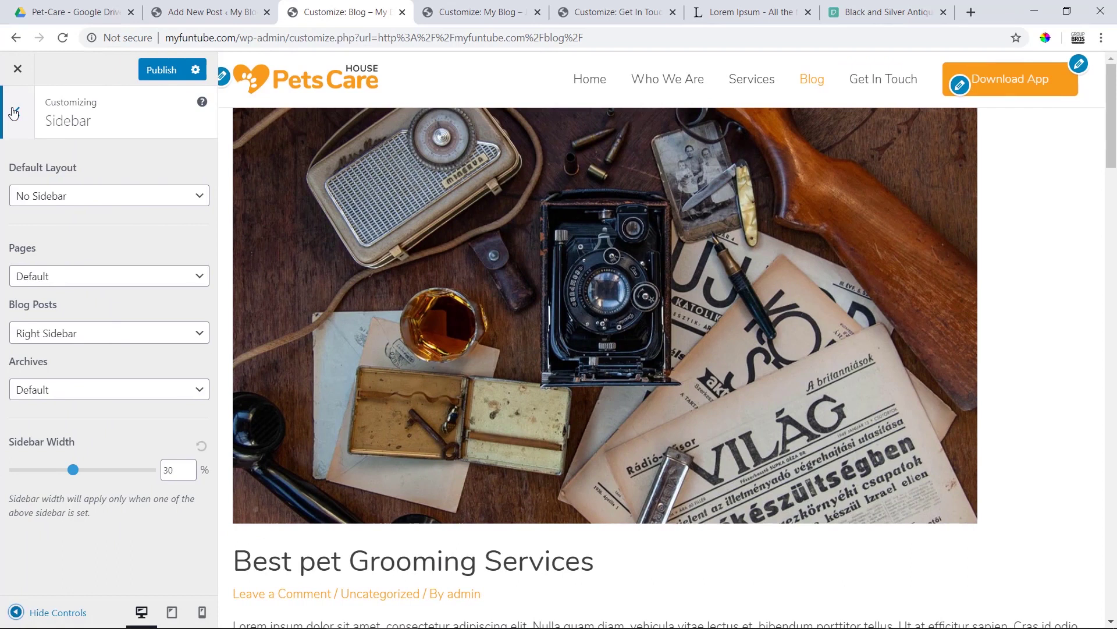
left_click(112, 333)
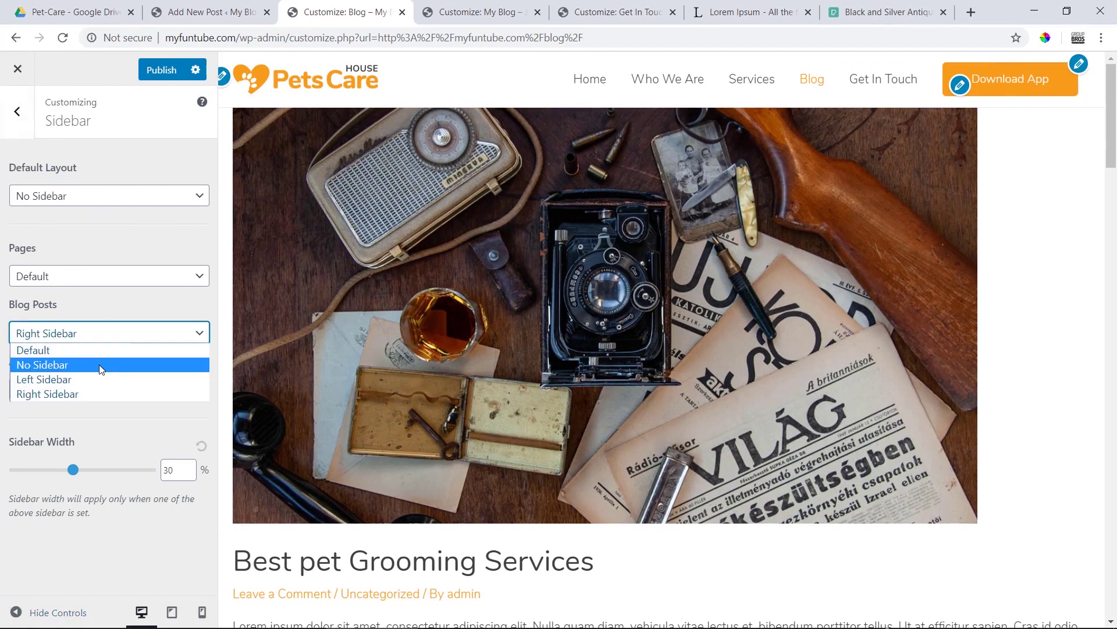
left_click(96, 391)
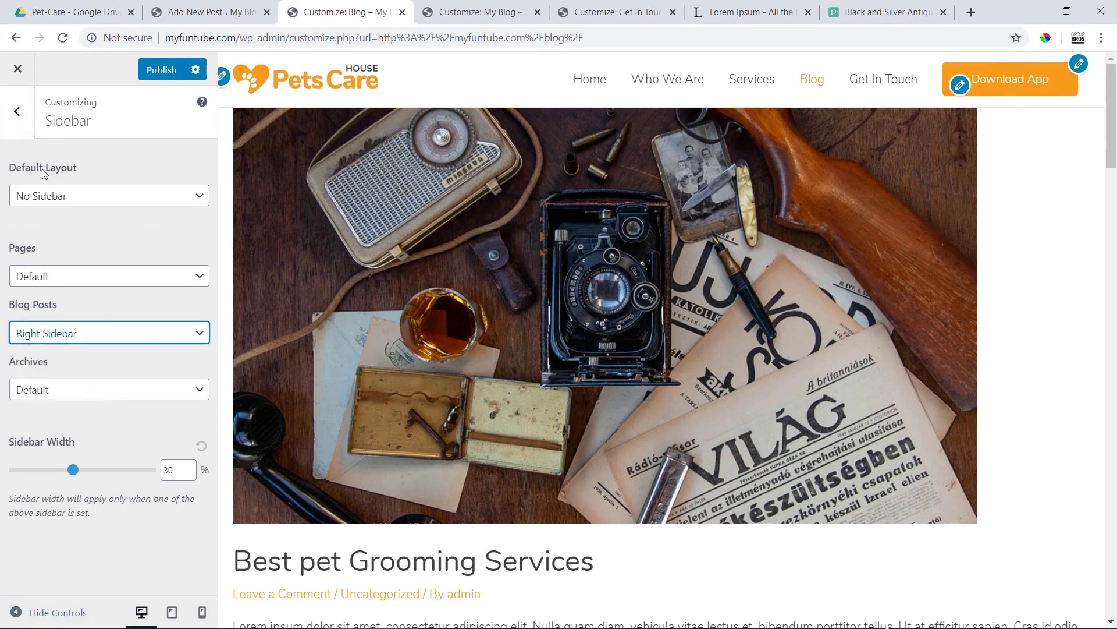
left_click(17, 111)
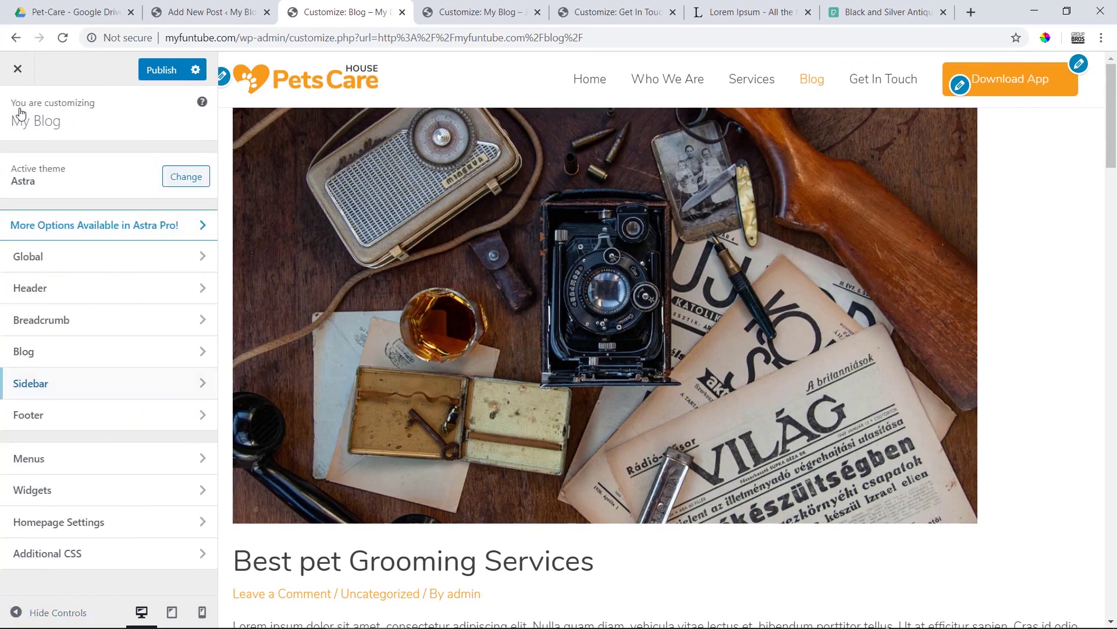
Step: In Blog / Archive, keep content width at Default and move Title & Blog Meta above Featured Image
left_click(128, 346)
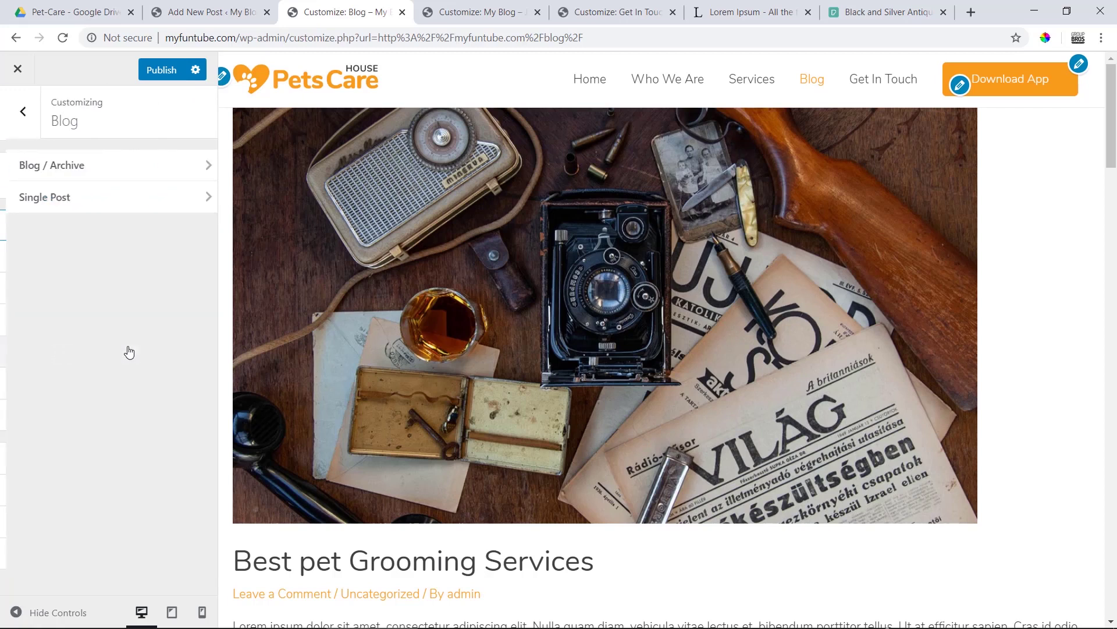
left_click(102, 174)
left_click(142, 198)
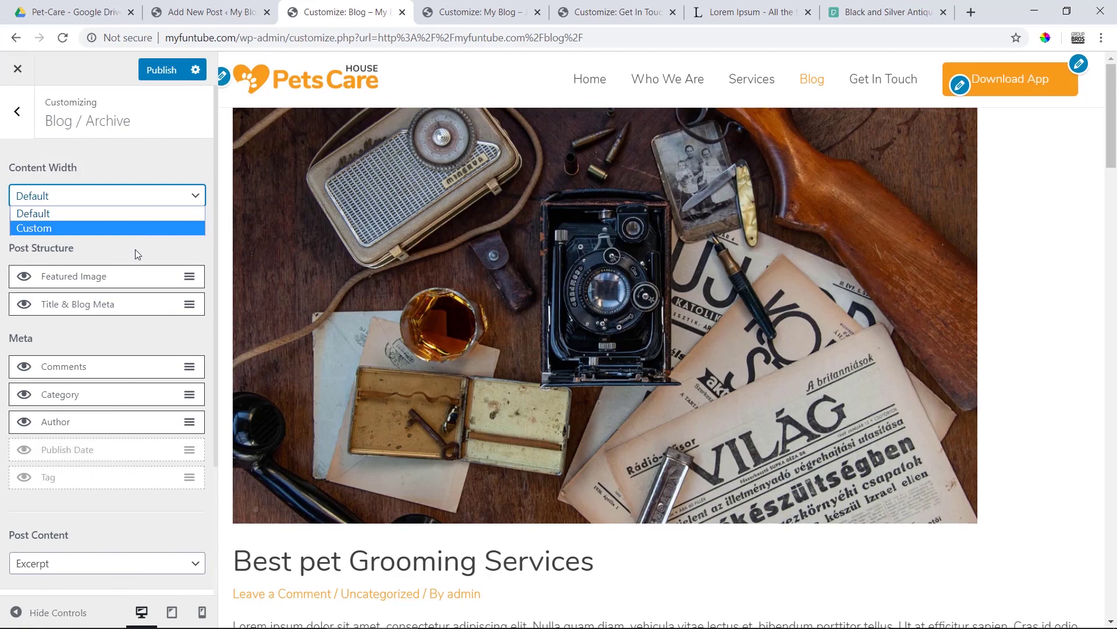
left_click(135, 249)
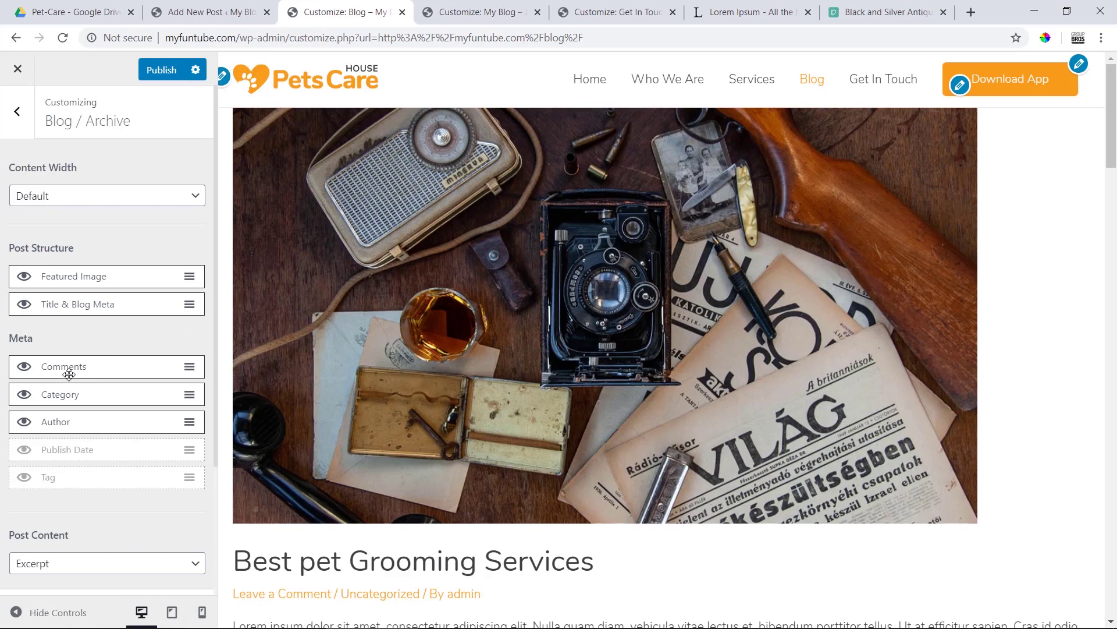
mouse_move(81, 298)
left_mouse_down()
mouse_move(80, 268)
mouse_move(82, 283)
left_mouse_up()
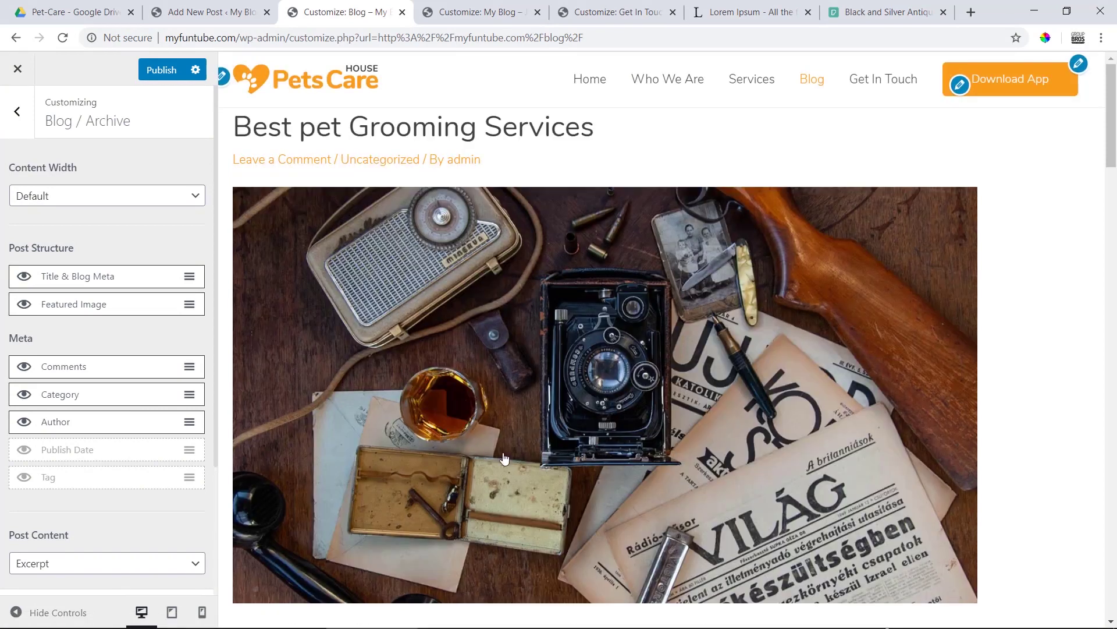
left_click(119, 198)
left_click(100, 229)
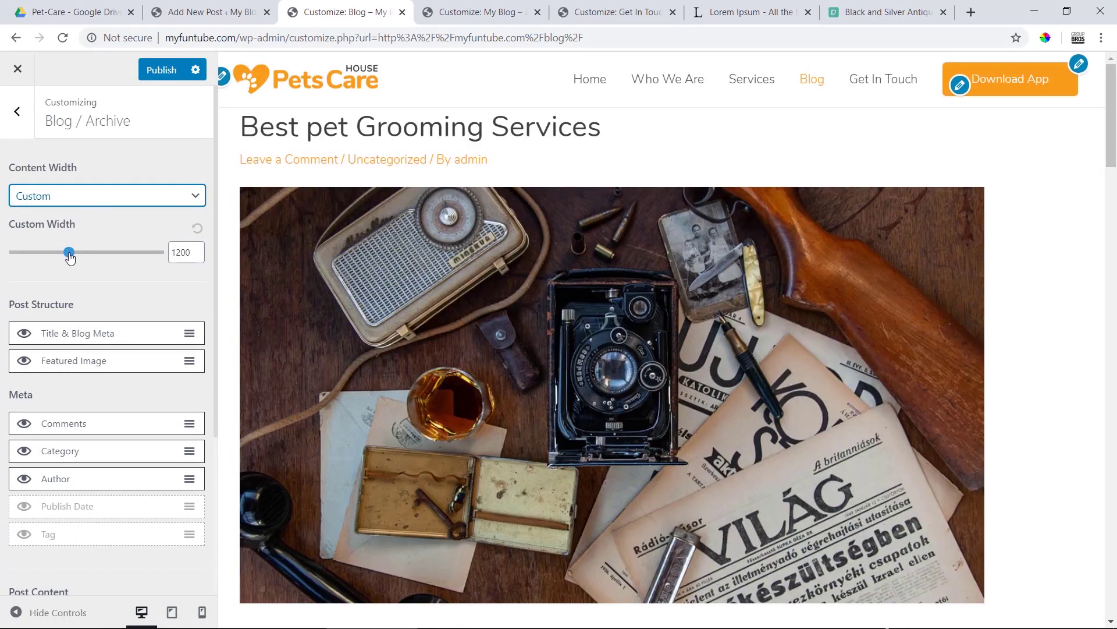
left_click(86, 200)
left_click(84, 213)
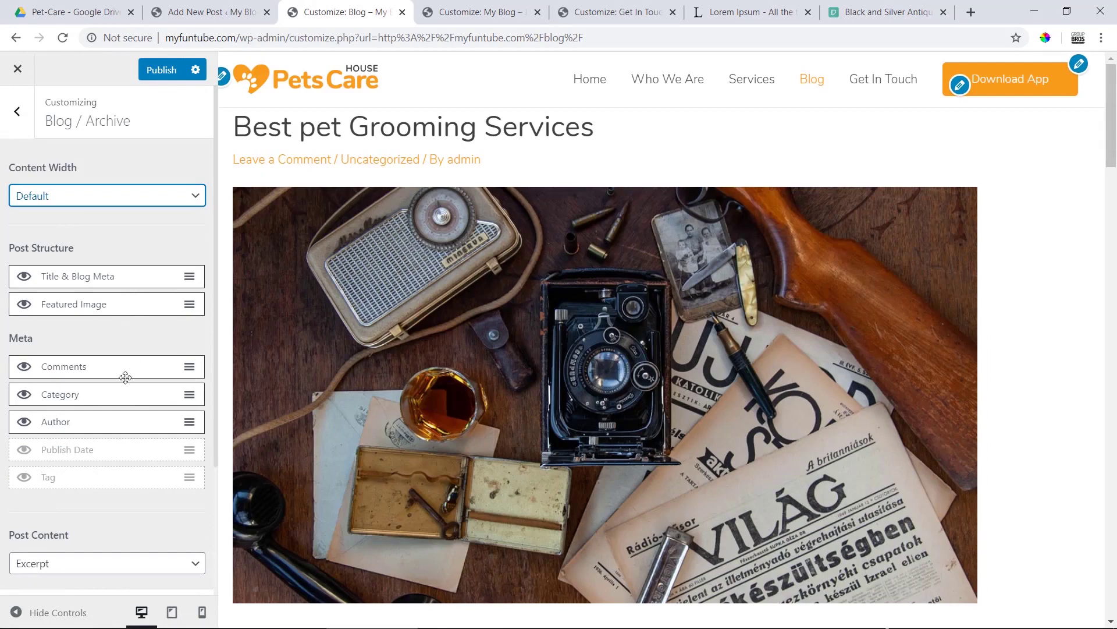
Step: Enable Publish Date and Tag in the post meta and publish the changes
scroll(478, 411, "down", 4)
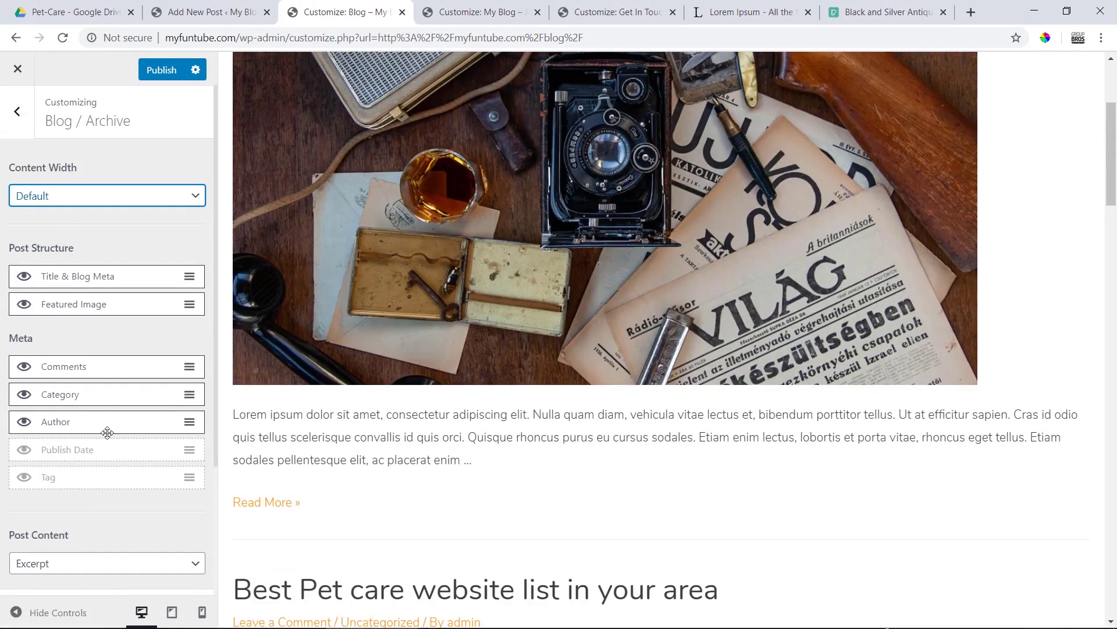
scroll(98, 447, "down", 3)
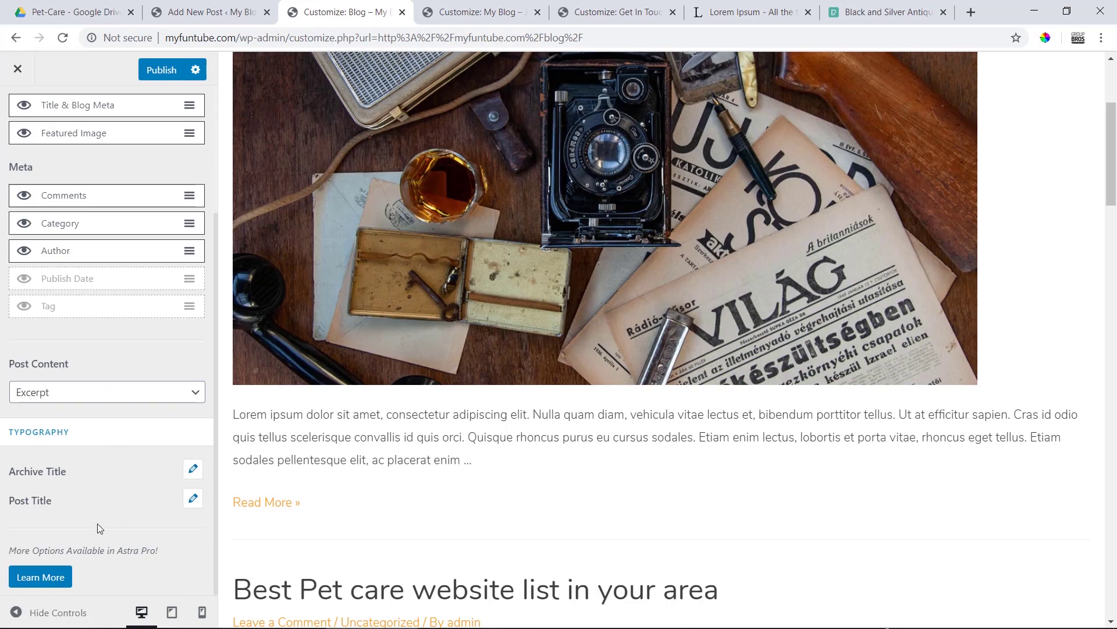
scroll(144, 427, "up", 3)
scroll(151, 448, "down", 3)
scroll(32, 355, "up", 3)
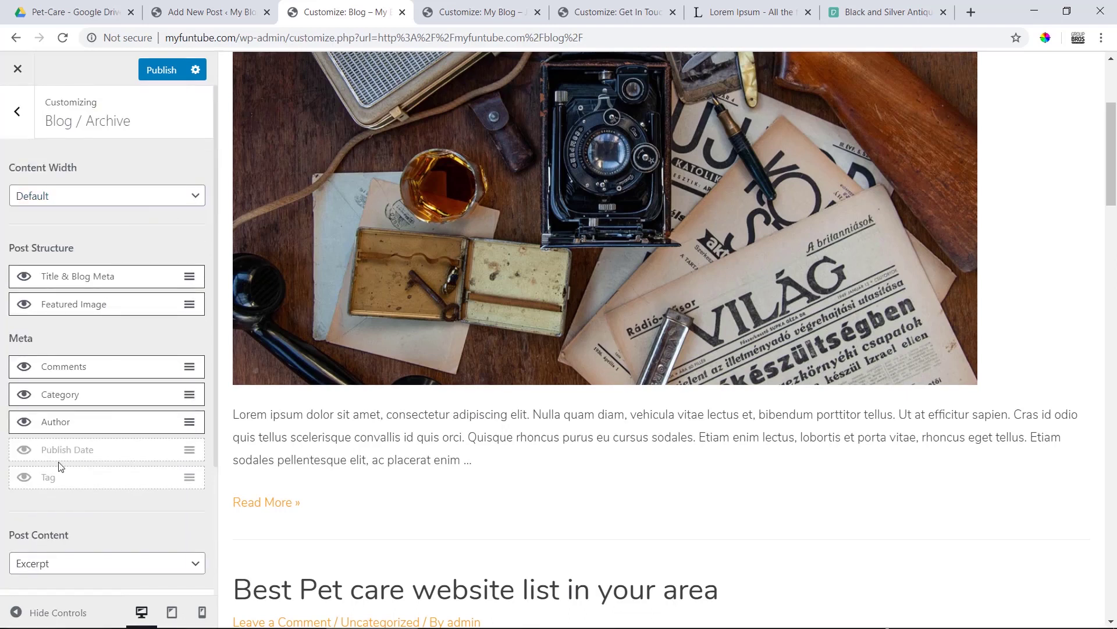
left_click(26, 454)
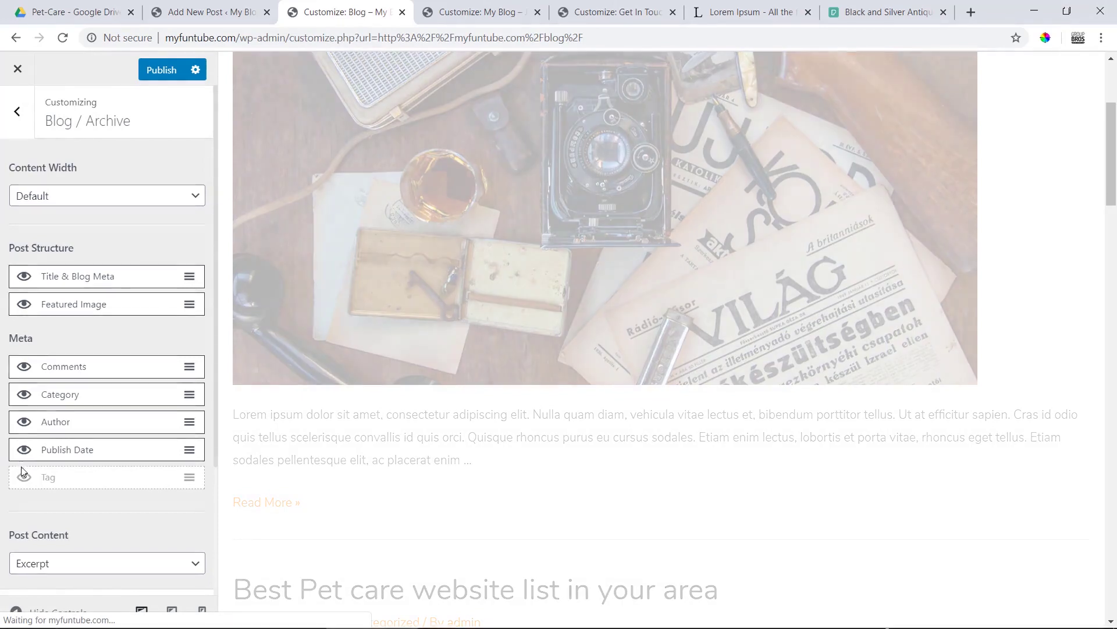
left_click(23, 477)
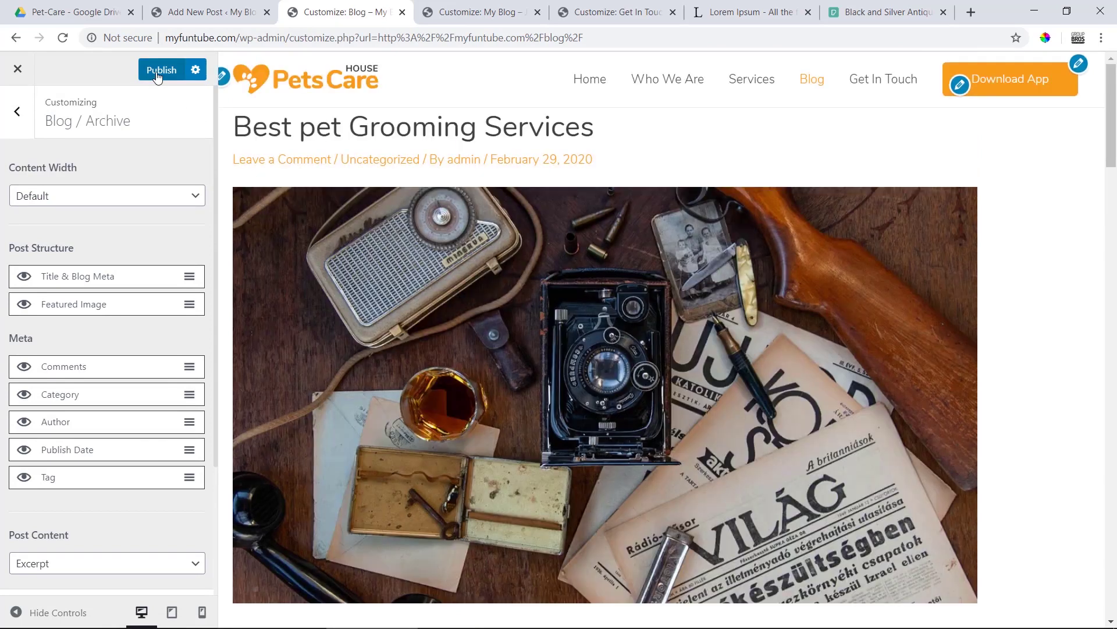
left_click(157, 75)
left_click(216, 6)
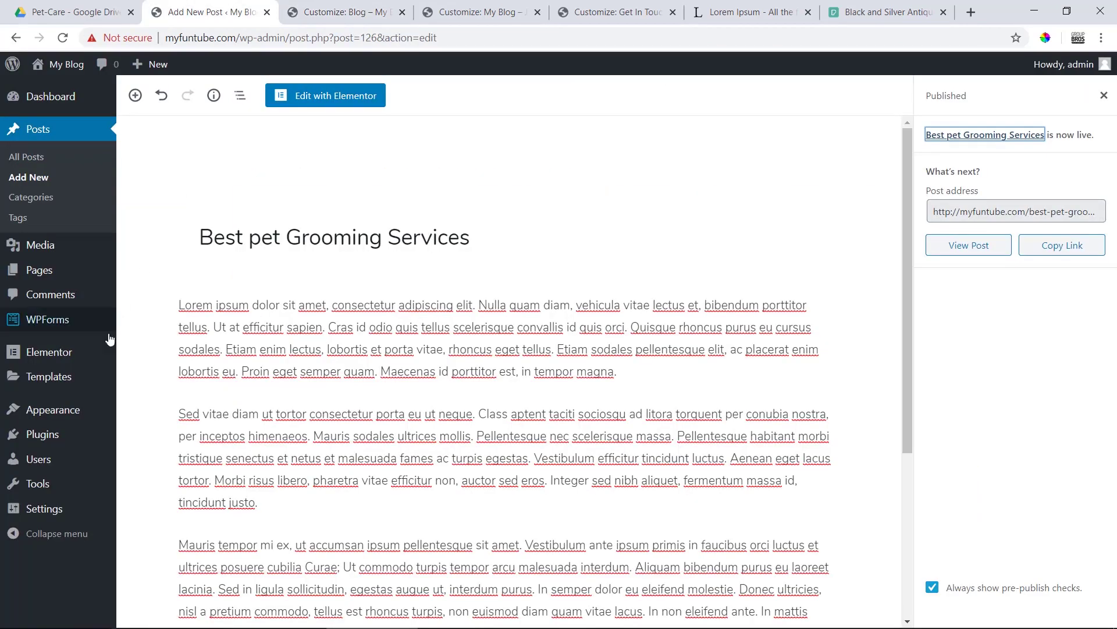
mouse_move(69, 410)
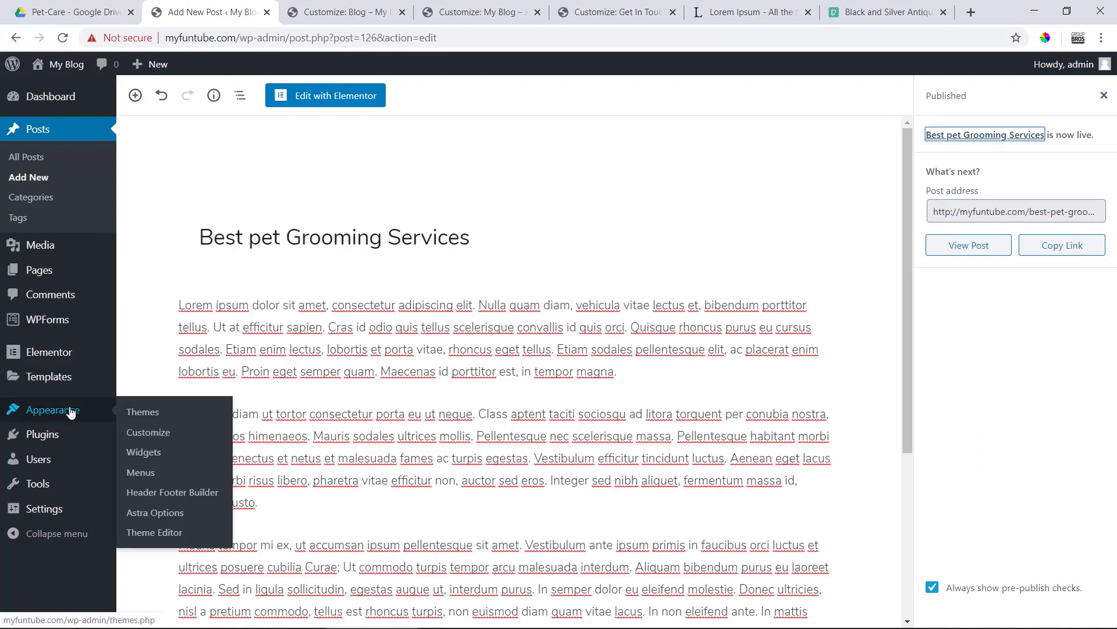
left_click(127, 458)
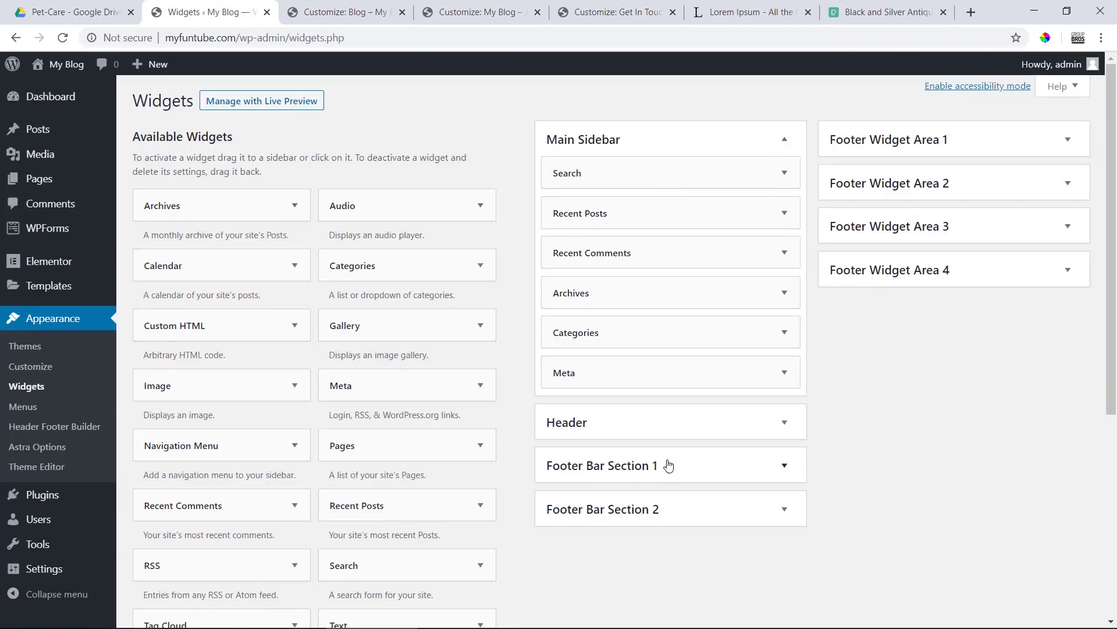
left_click(683, 429)
left_click(683, 430)
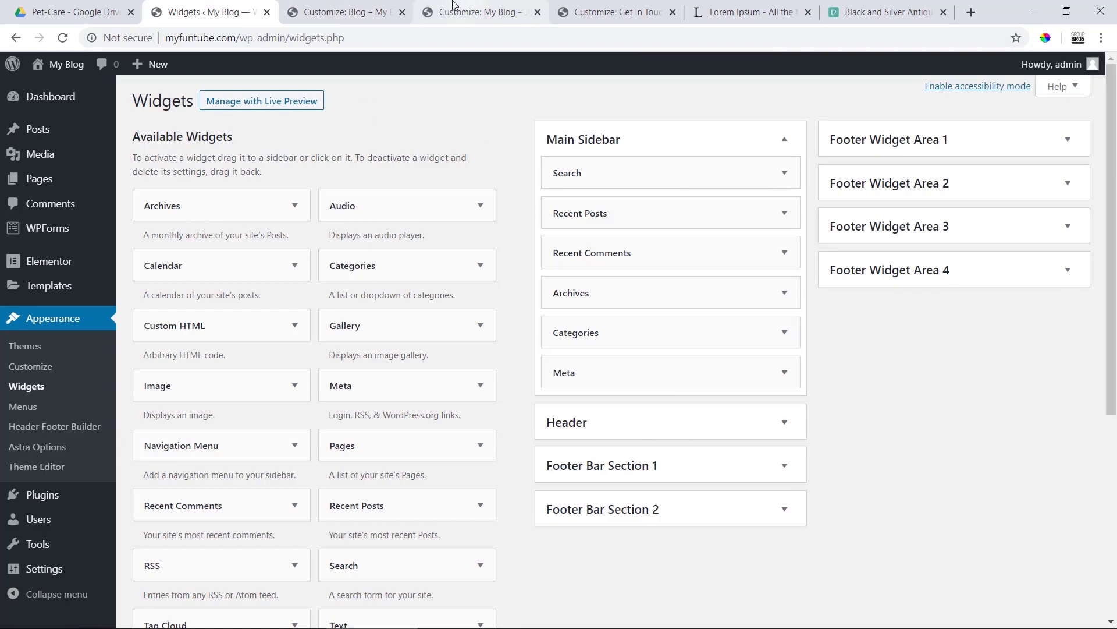
left_click(343, 6)
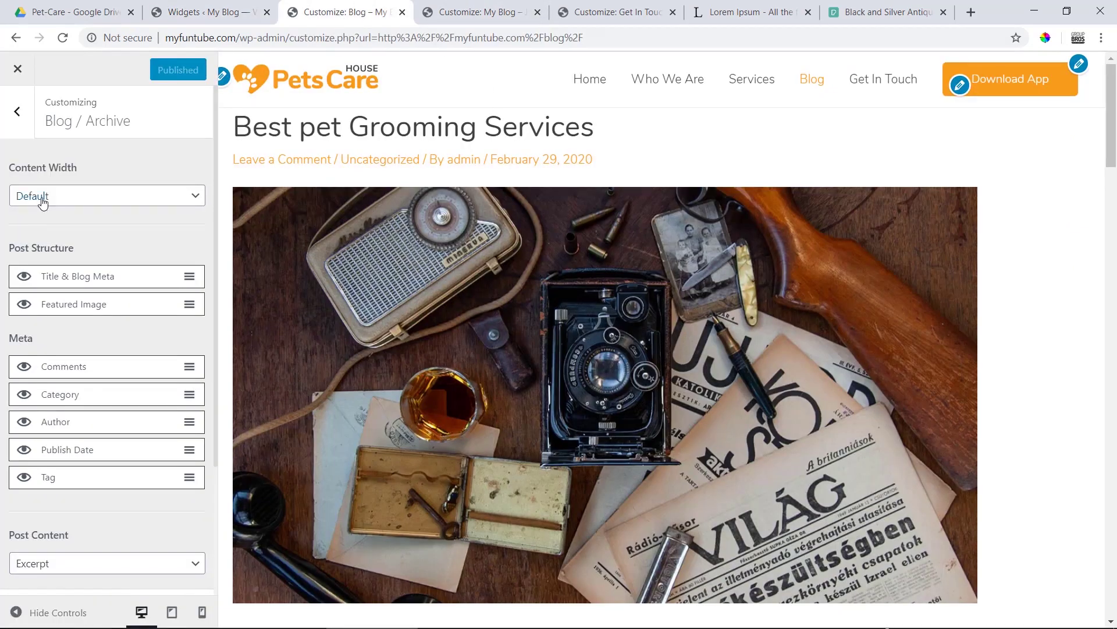
Step: In Sidebar settings, keep Blog Posts on Right Sidebar and set Archives to Right Sidebar
left_click(14, 109)
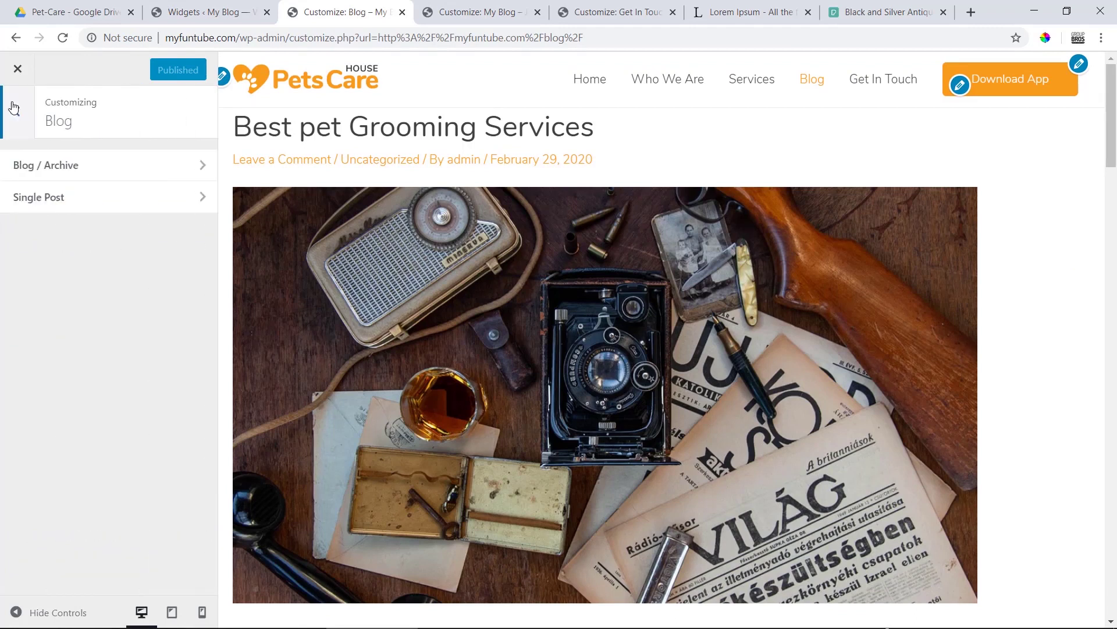
left_click(14, 109)
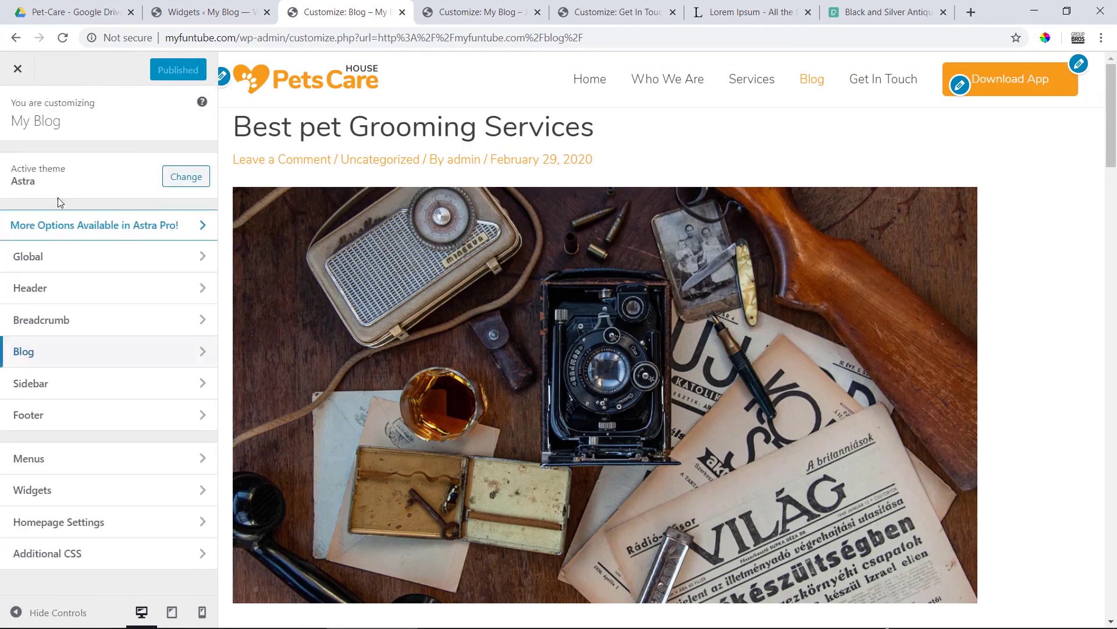
left_click(110, 390)
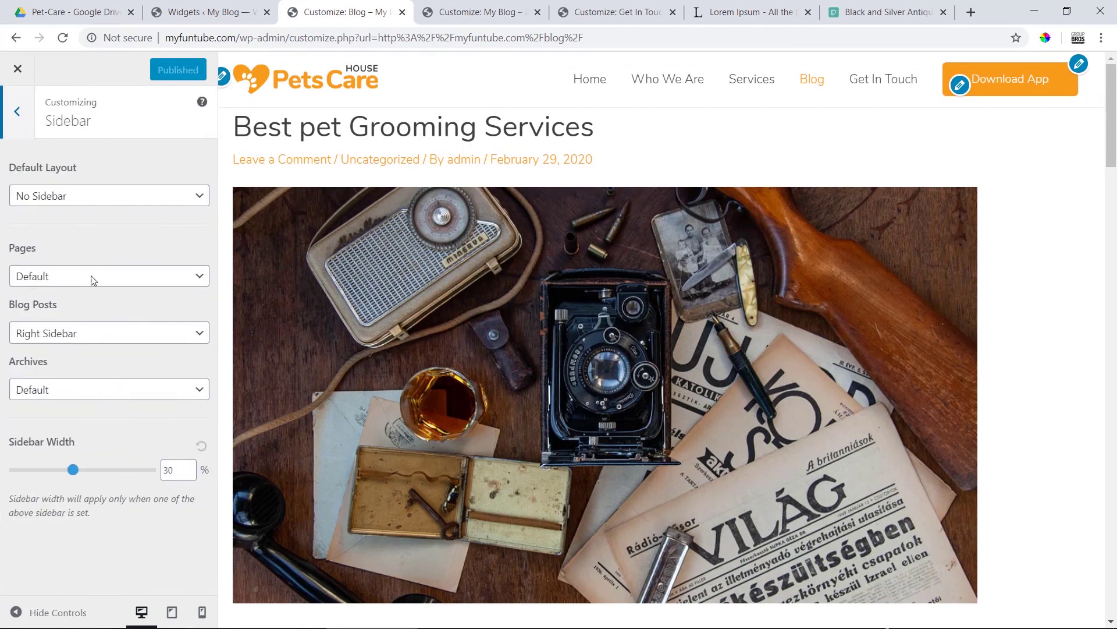
left_click(88, 335)
left_click(88, 335)
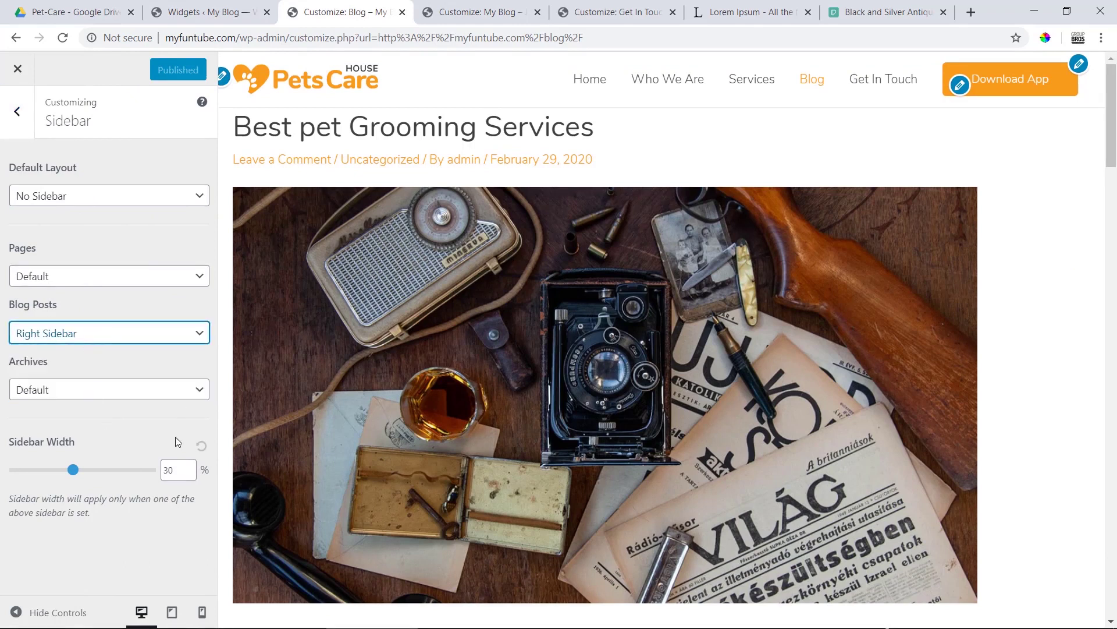
left_click(56, 400)
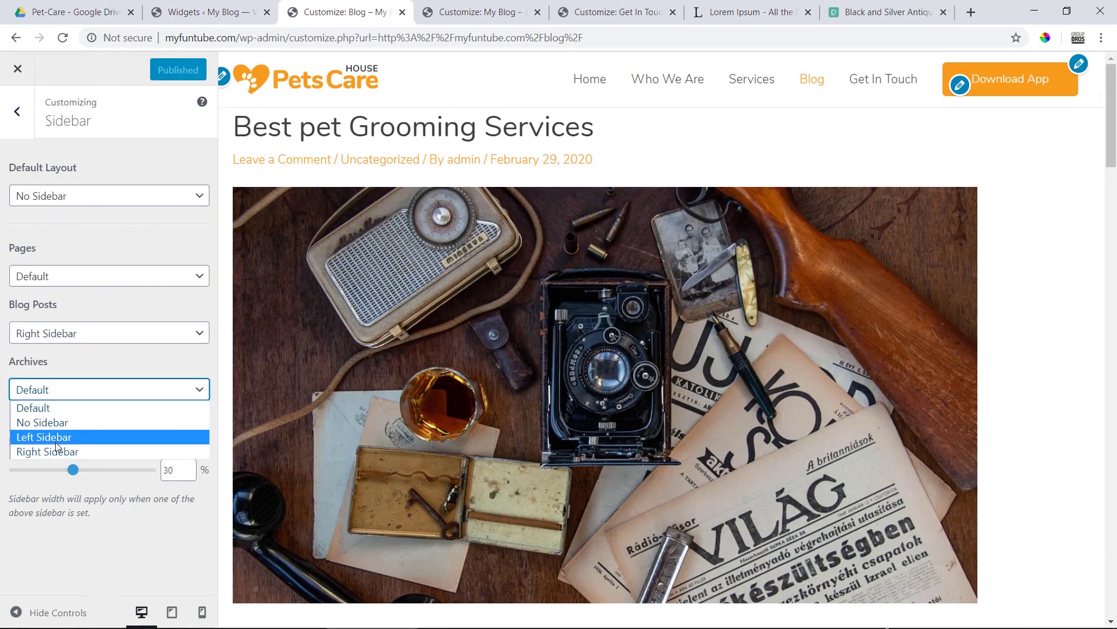
left_click(58, 452)
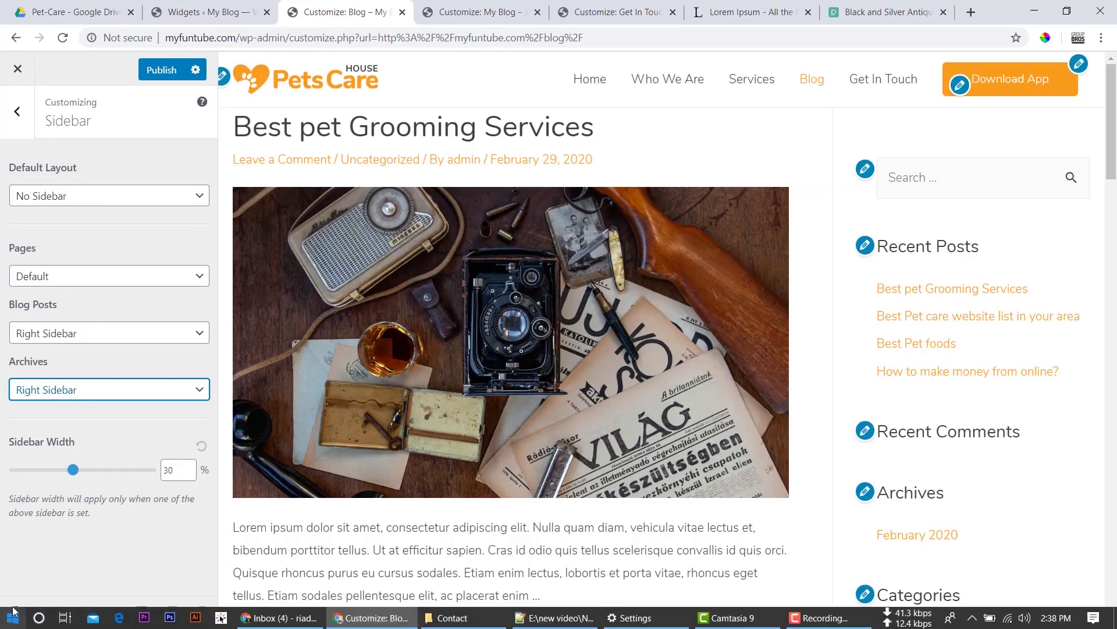
Step: Preview the full blog page with its widget sidebar, then restore the Customizer controls
left_click(16, 612)
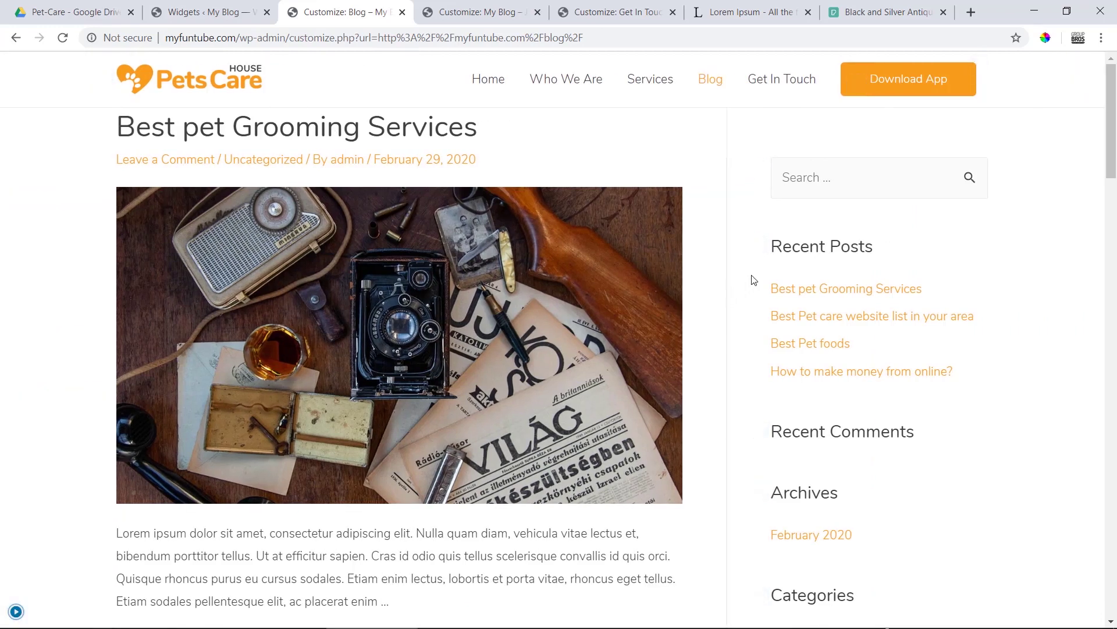
scroll(451, 268, "down", 11)
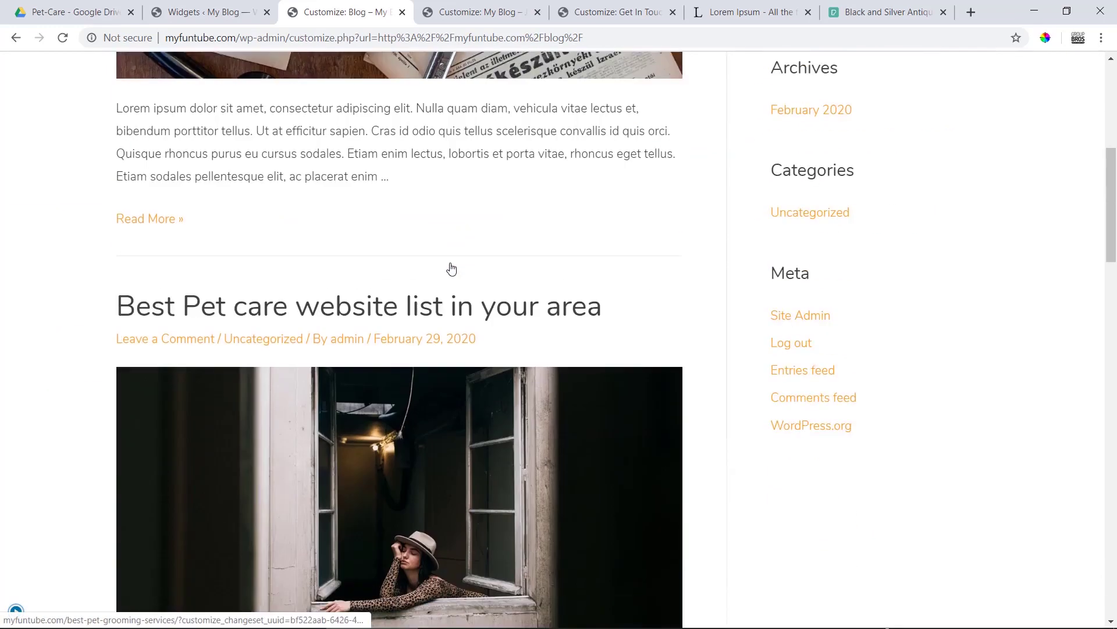
scroll(451, 268, "down", 4)
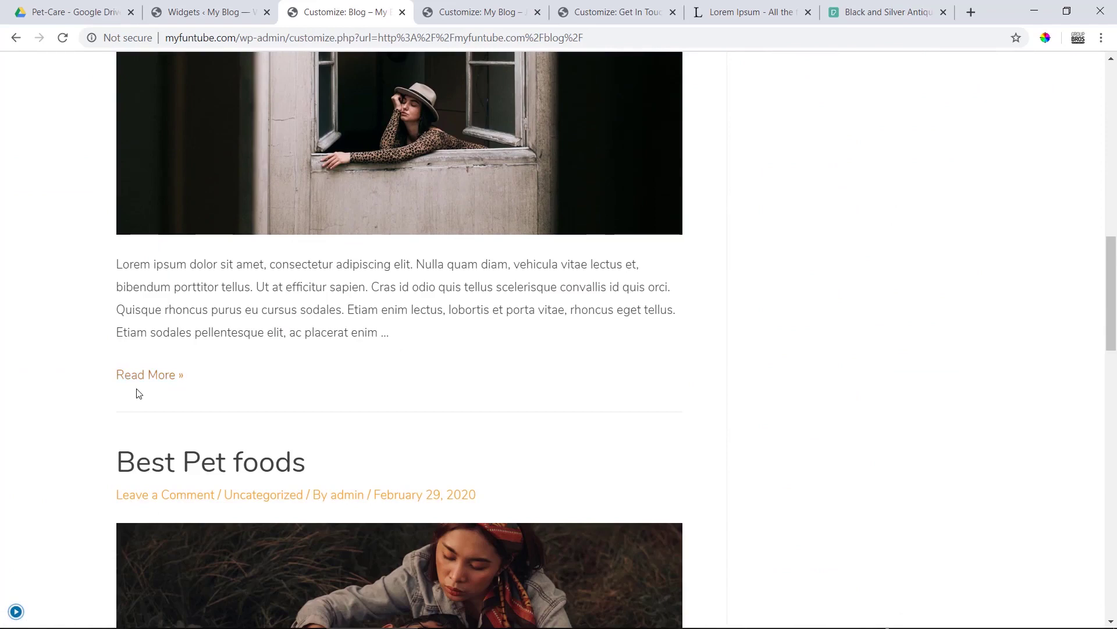
scroll(442, 299, "down", 20)
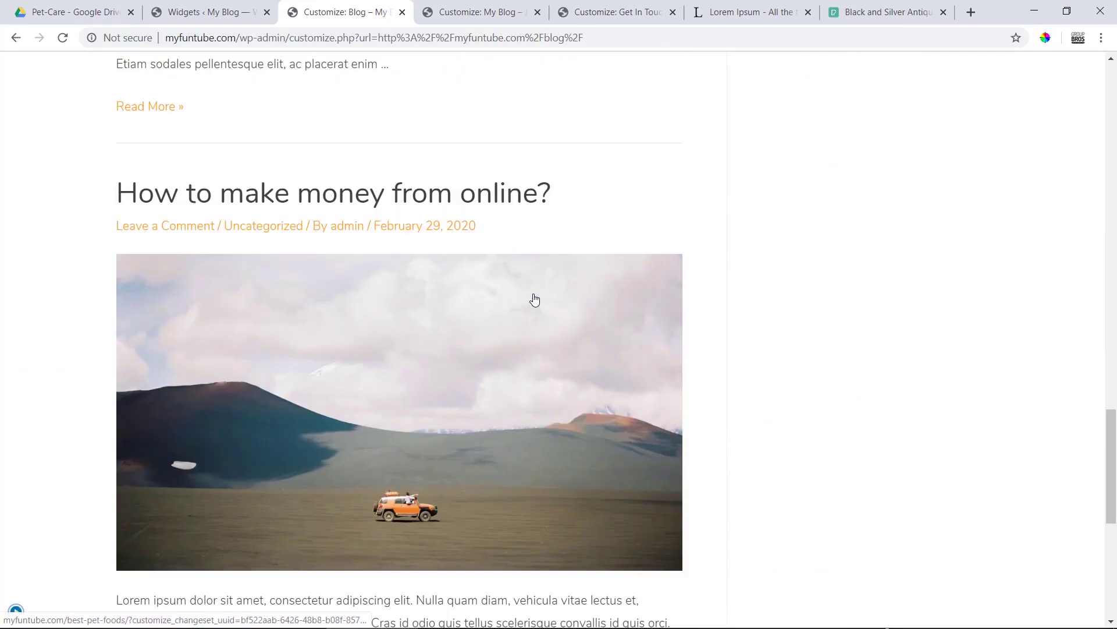
scroll(536, 301, "up", 20)
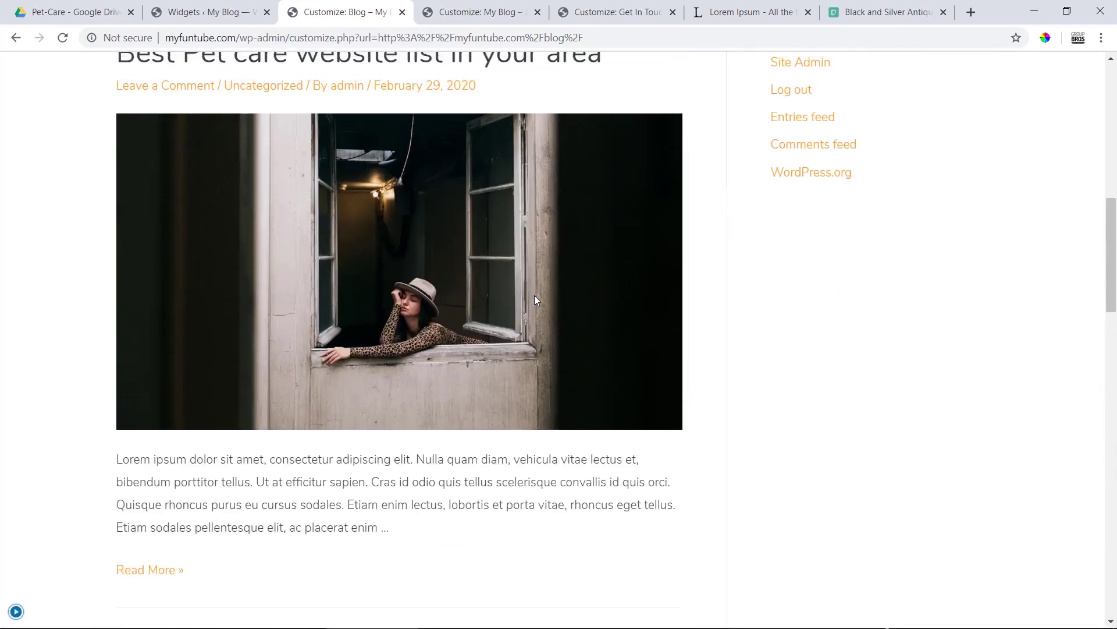
scroll(536, 301, "up", 4)
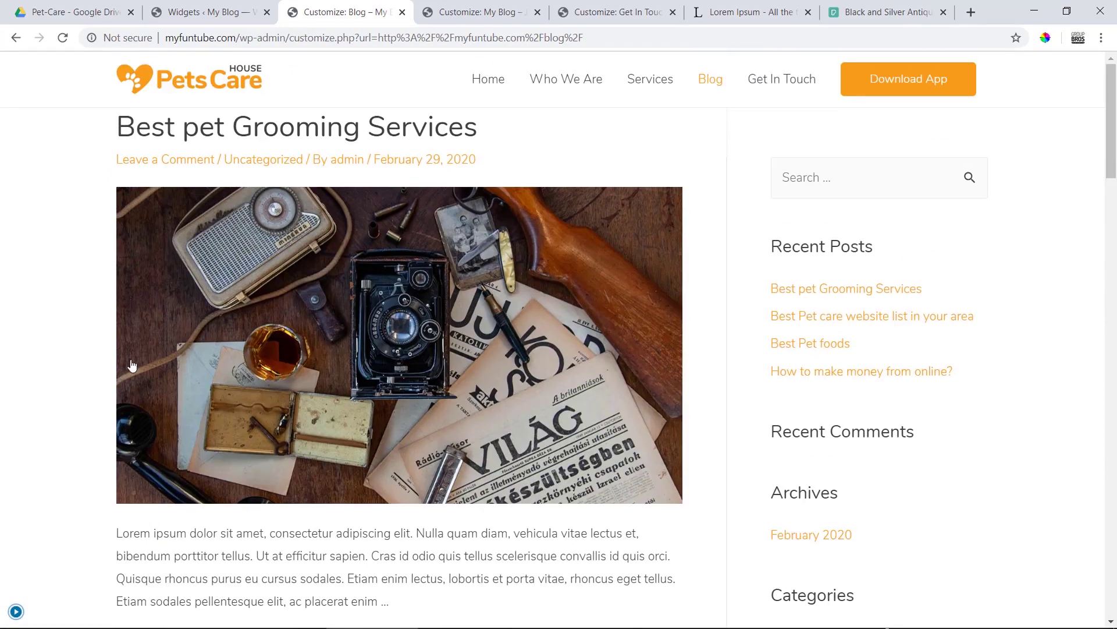
left_click(14, 611)
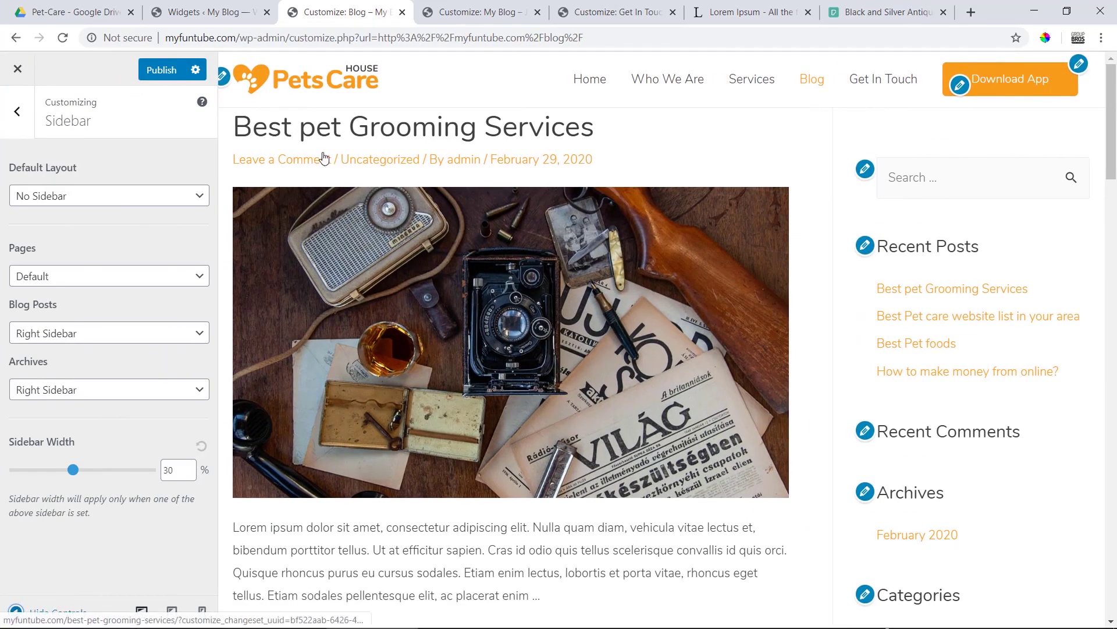
Step: In Blog / Archive Post Structure, move Featured Image above Title & Blog Meta
left_click(17, 122)
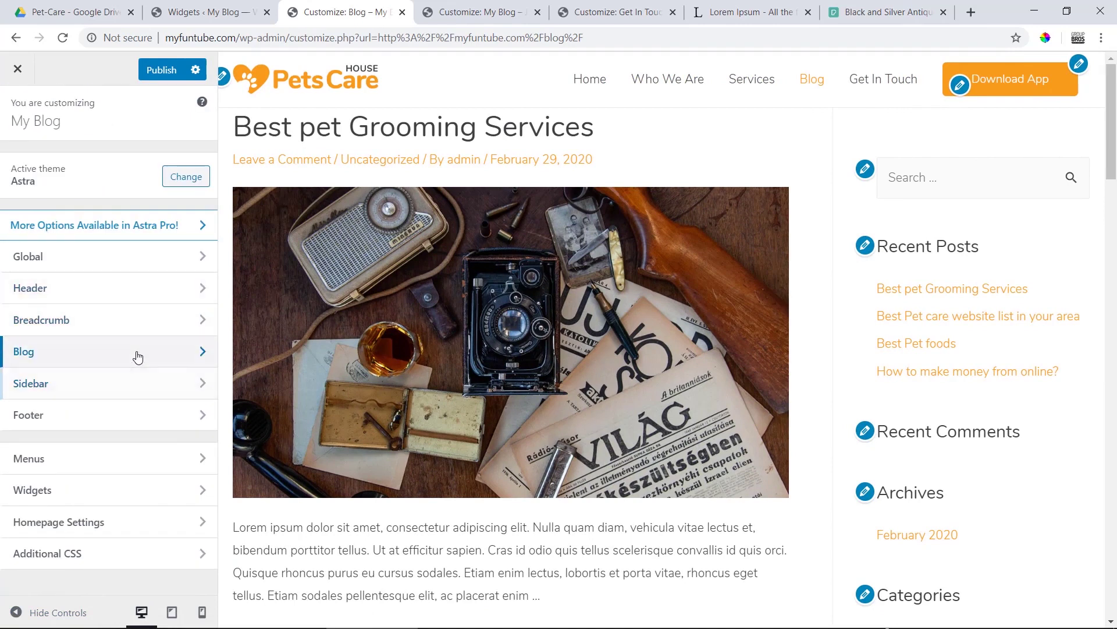
left_click(137, 353)
left_click(97, 175)
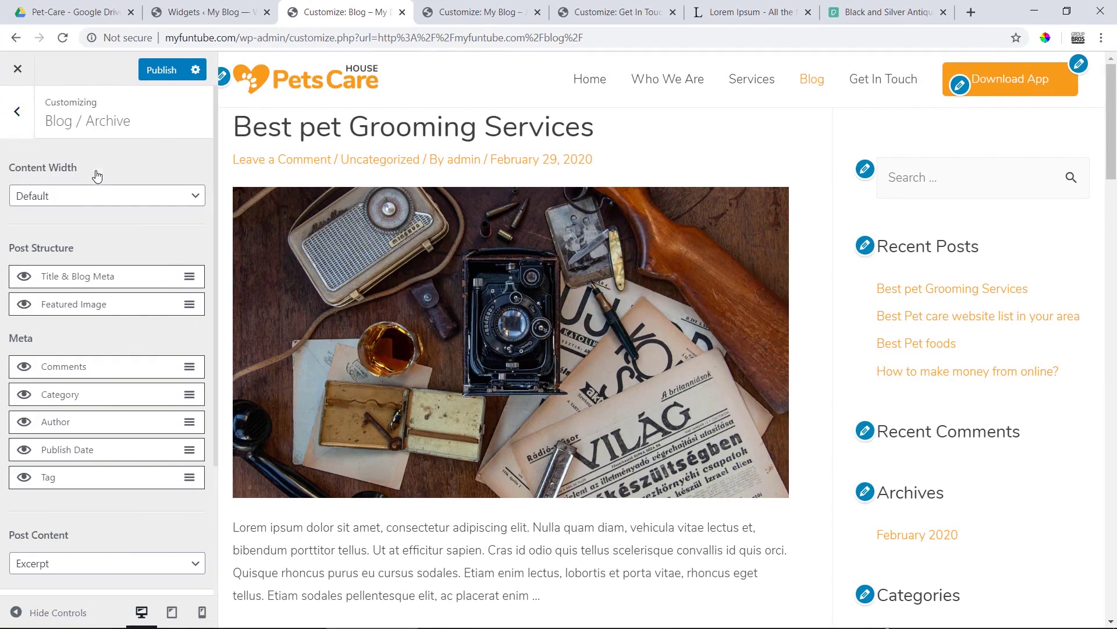
left_click_drag(103, 277, 100, 305)
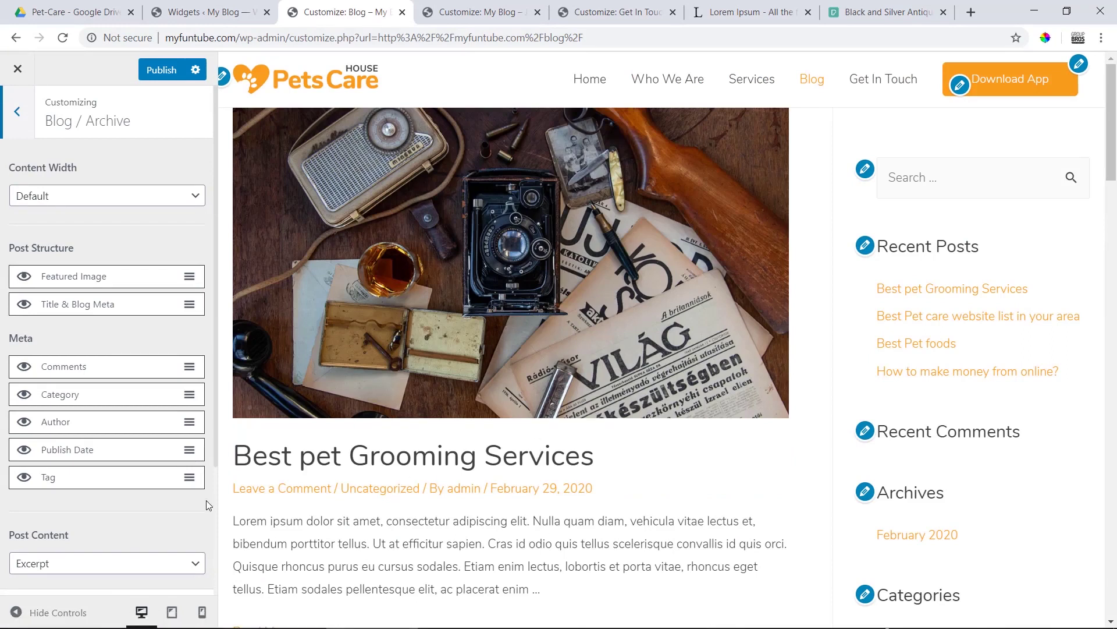
scroll(139, 474, "down", 3)
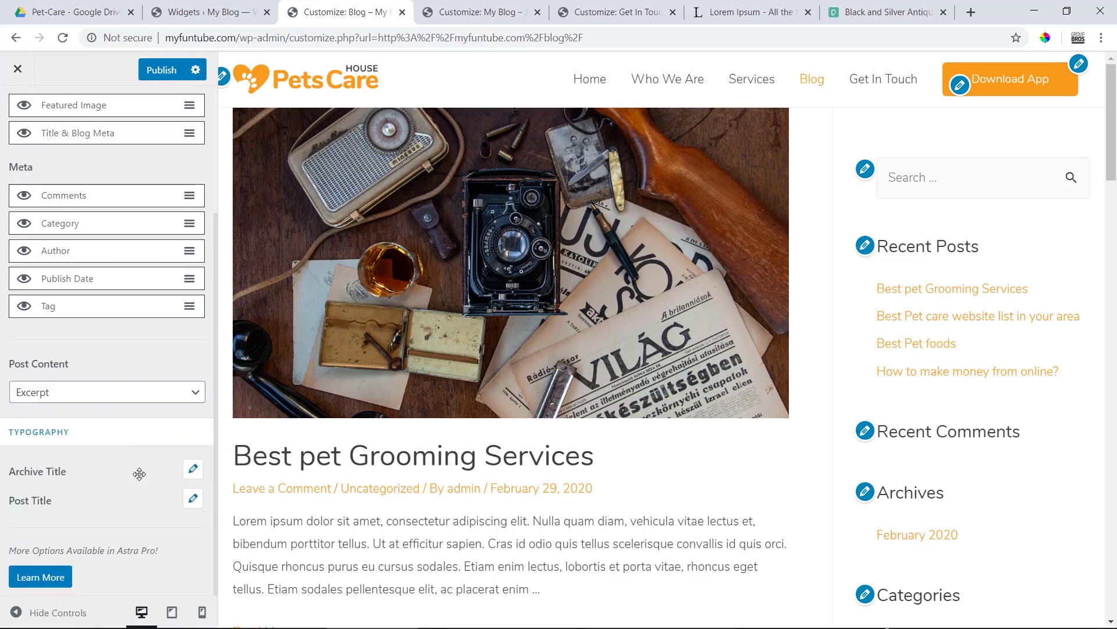
Step: Preview the blog full width to confirm featured images sit above post titles, then restore controls
left_click(29, 609)
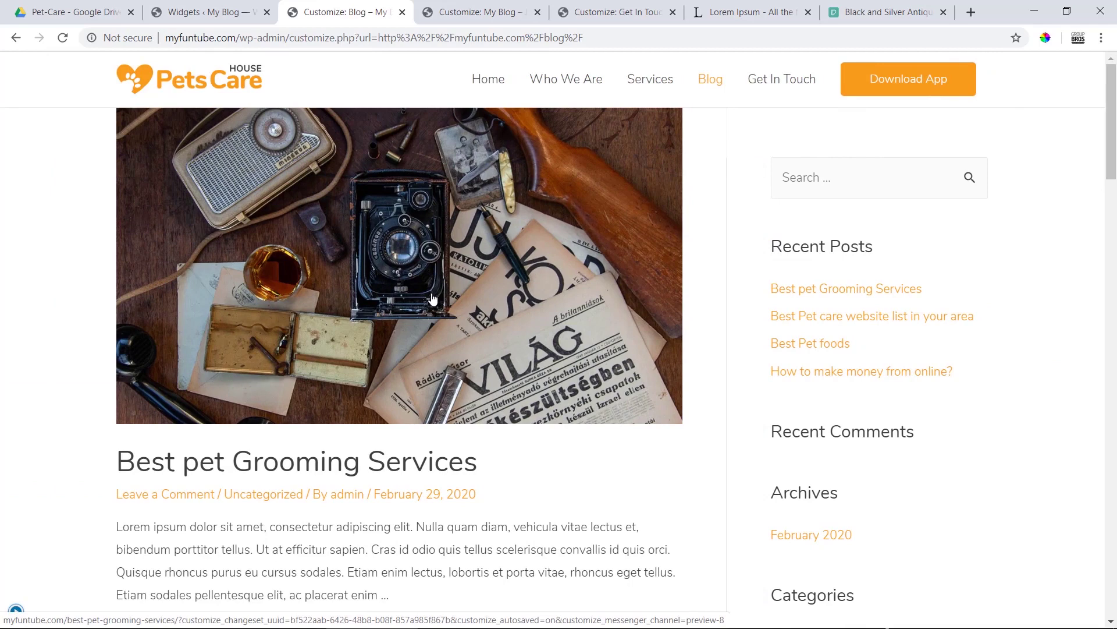
scroll(432, 298, "down", 18)
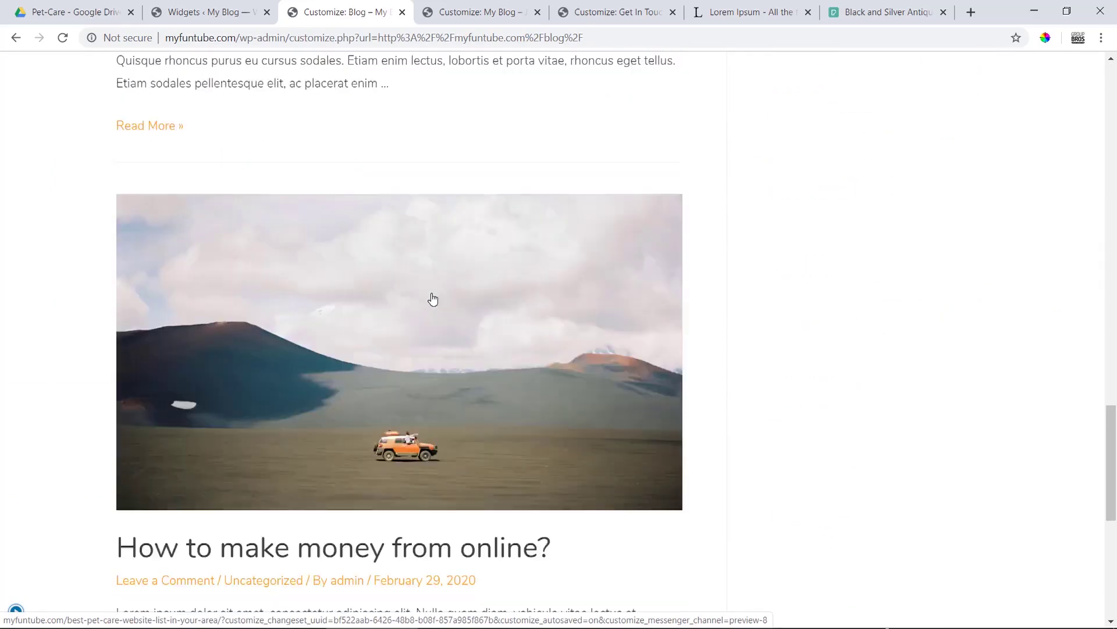
scroll(433, 299, "down", 8)
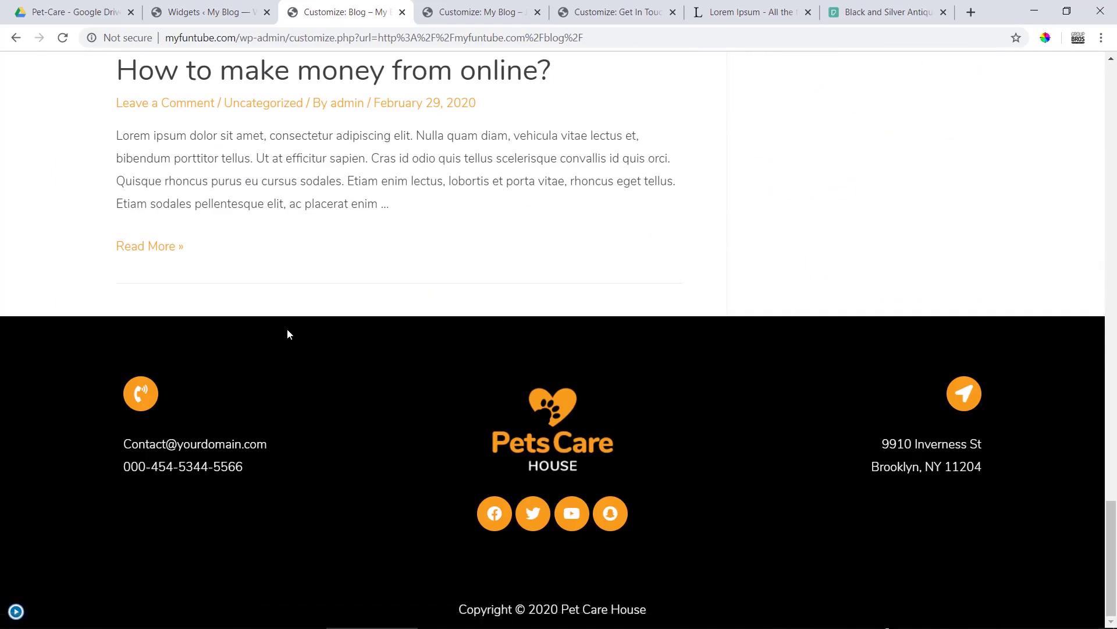
scroll(634, 333, "up", 20)
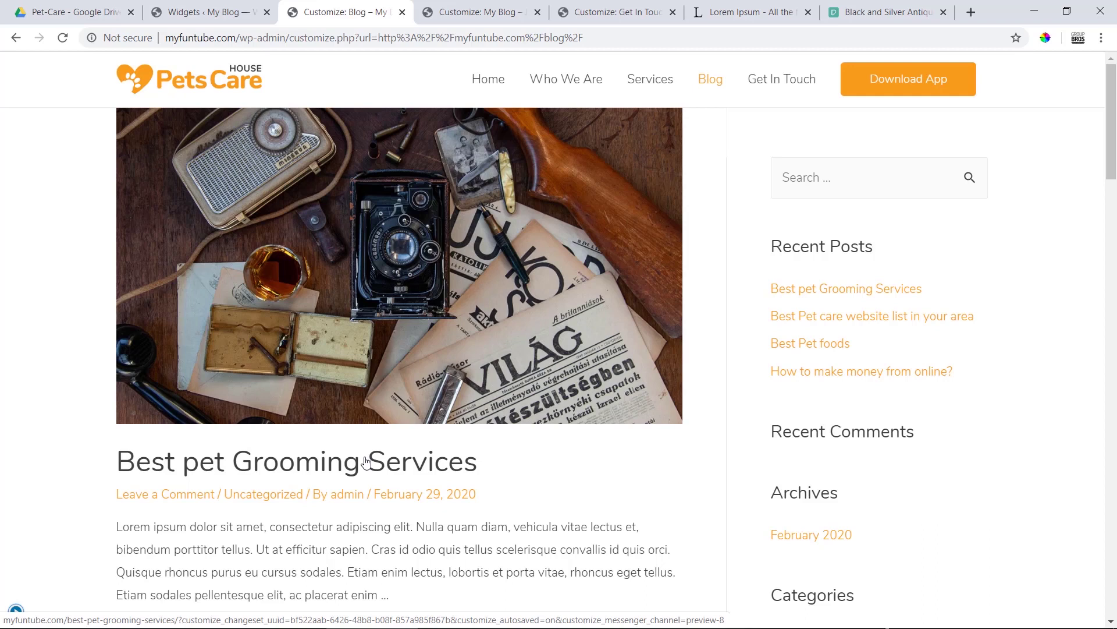
scroll(515, 431, "down", 20)
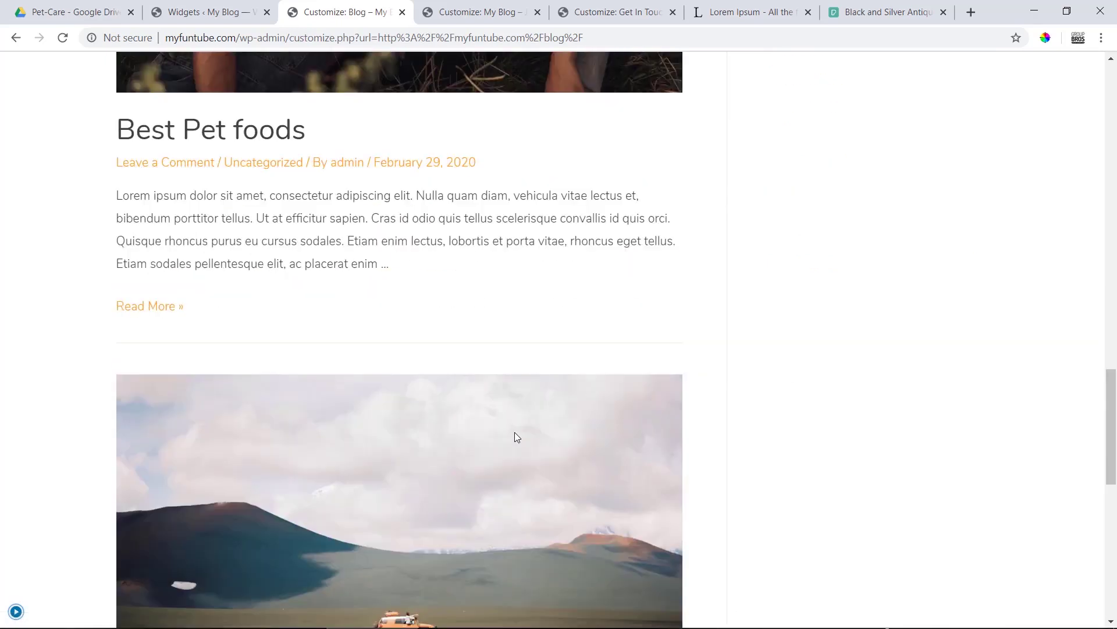
scroll(514, 432, "down", 4)
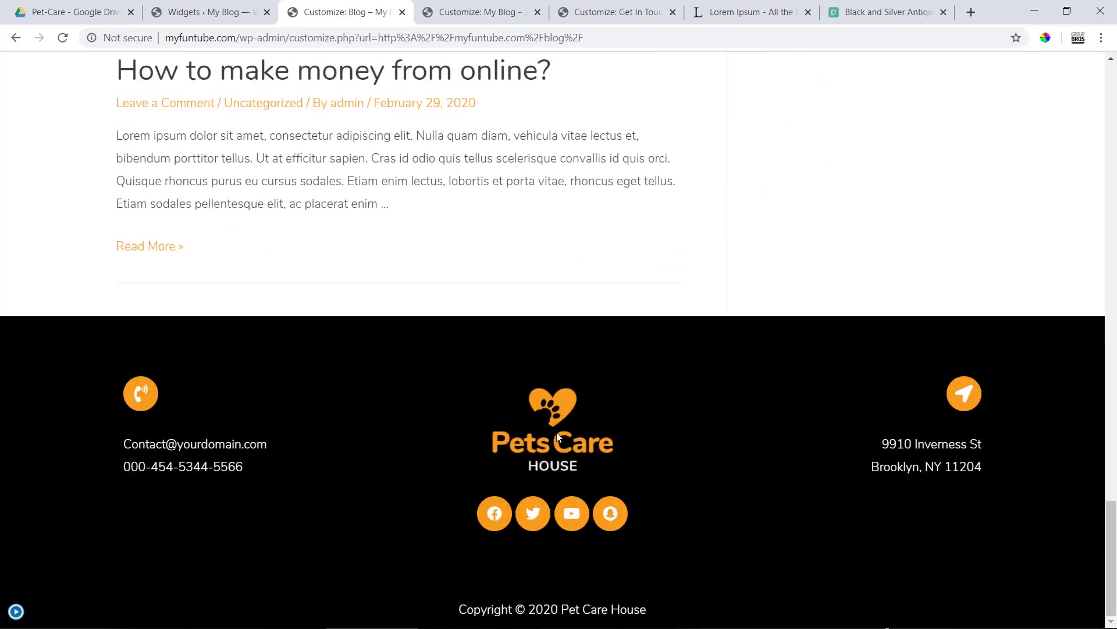
left_click_drag(515, 432, 578, 442)
scroll(578, 442, "up", 20)
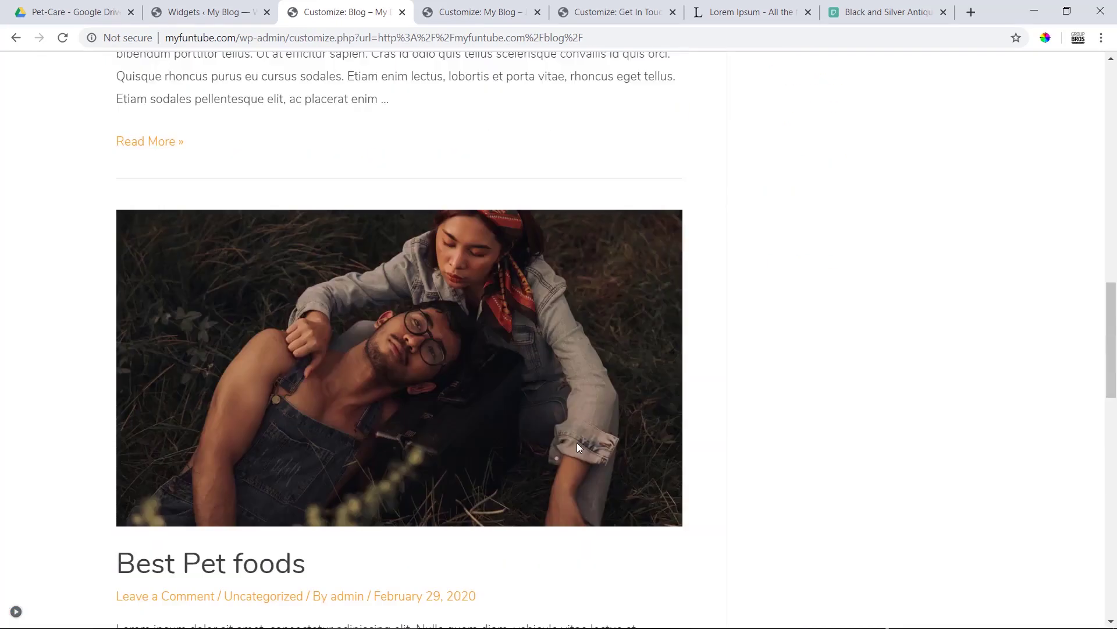
left_click(8, 614)
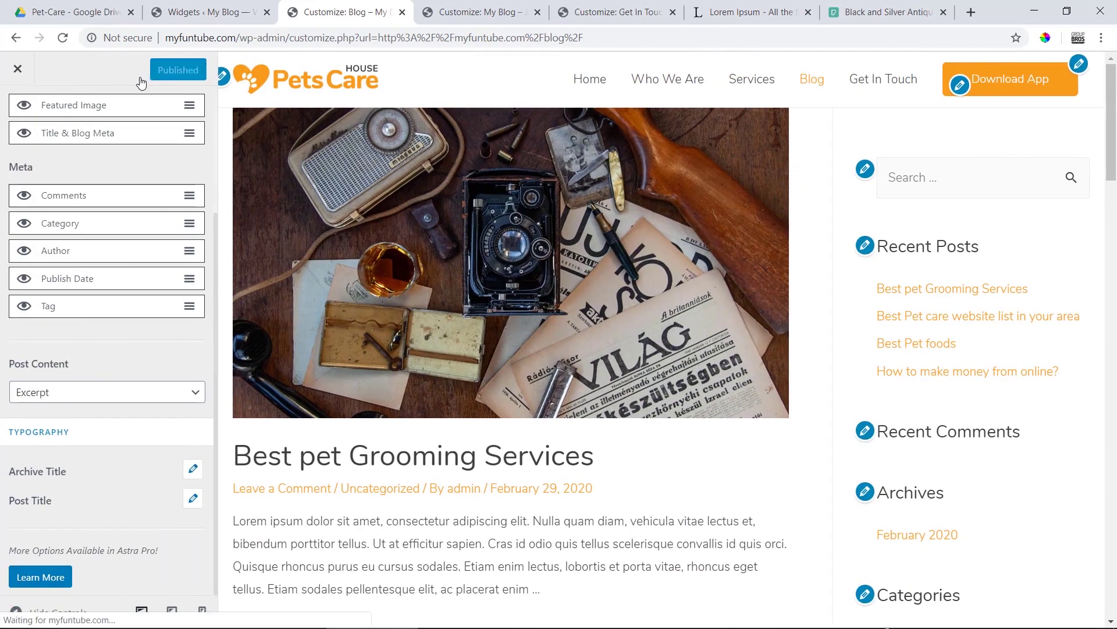
Step: Open the Best pet Grooming Services post and preview it full width
scroll(368, 231, "down", 7)
scroll(368, 231, "up", 4)
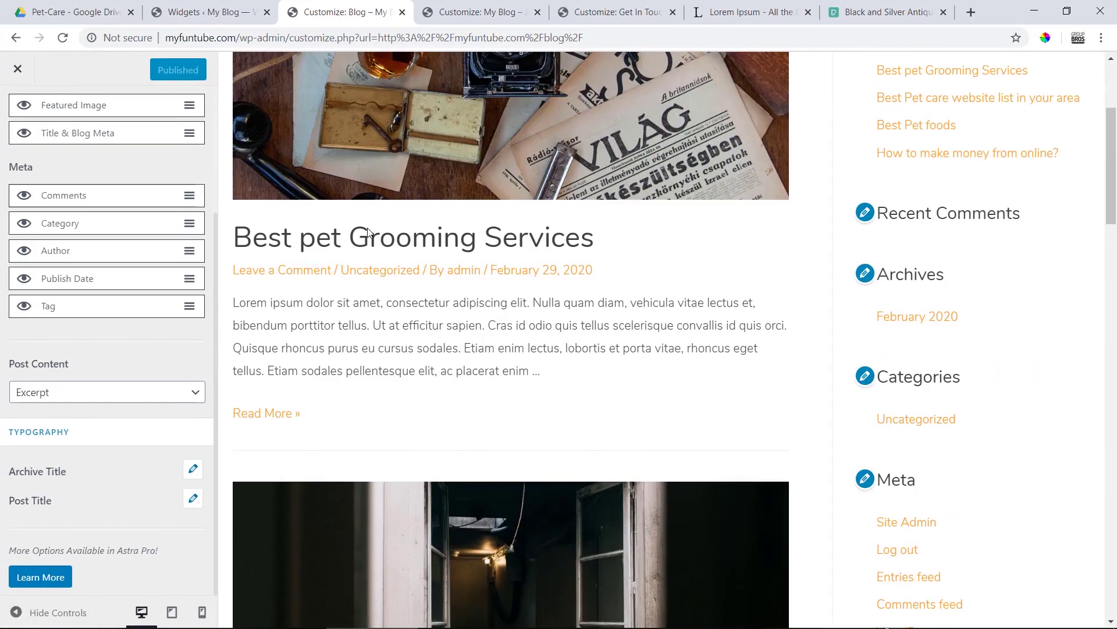
left_click(265, 414)
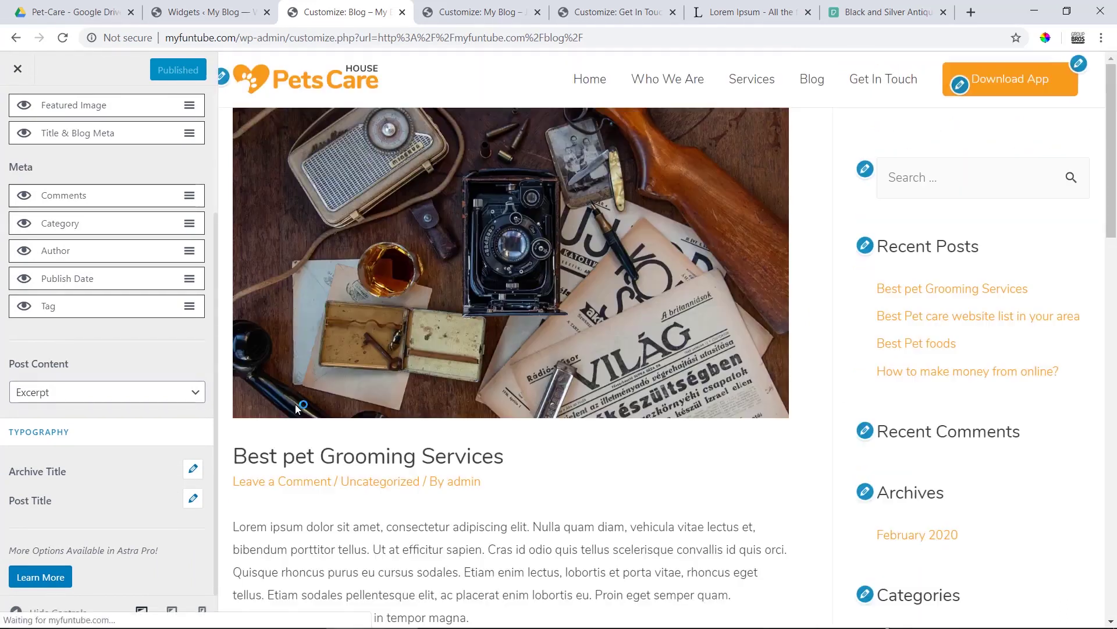
left_click(16, 612)
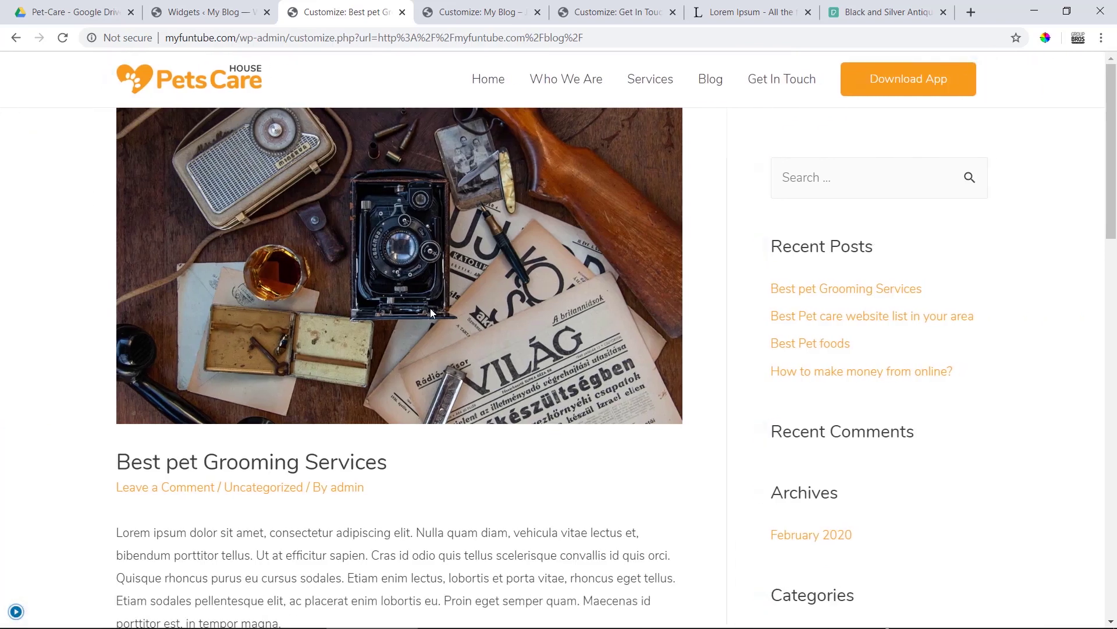
scroll(430, 308, "down", 7)
scroll(431, 313, "down", 10)
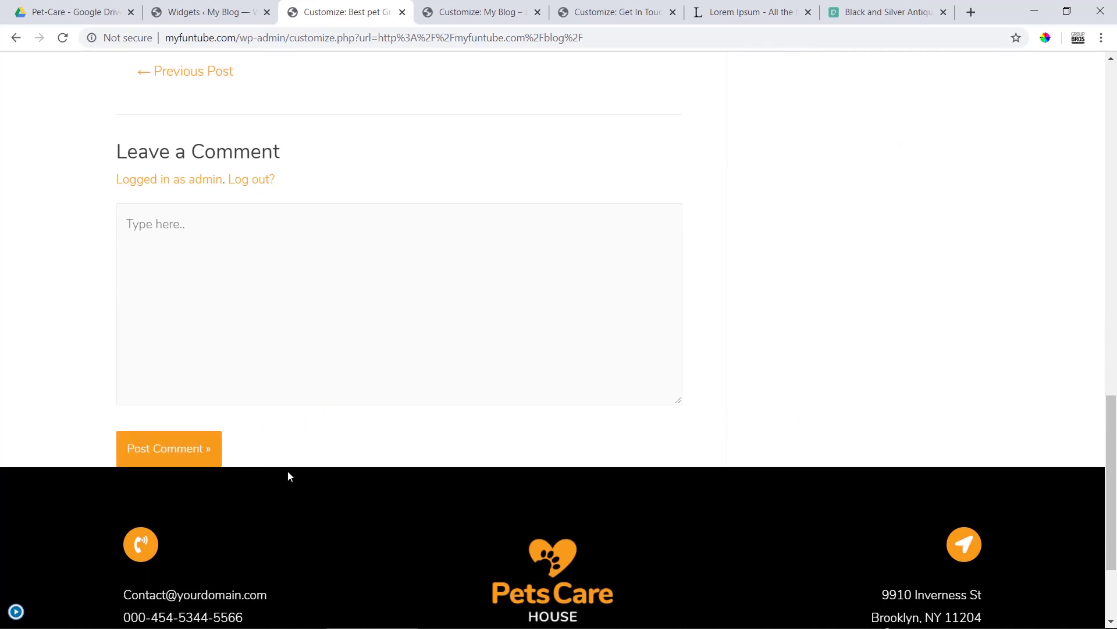
scroll(288, 471, "up", 15)
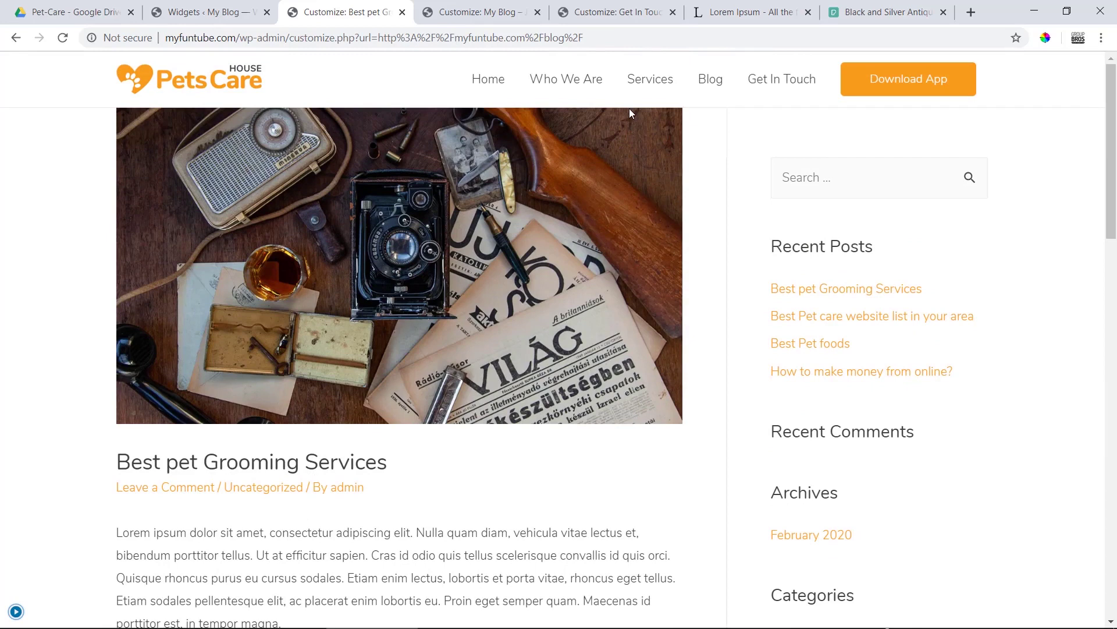
scroll(626, 139, "down", 15)
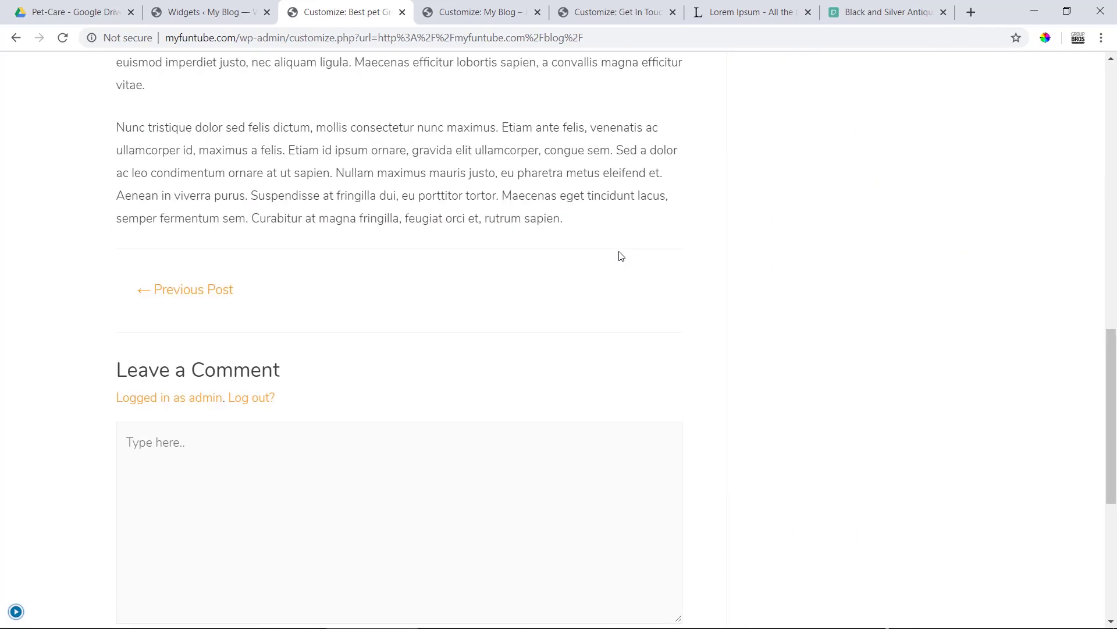
scroll(611, 315, "up", 15)
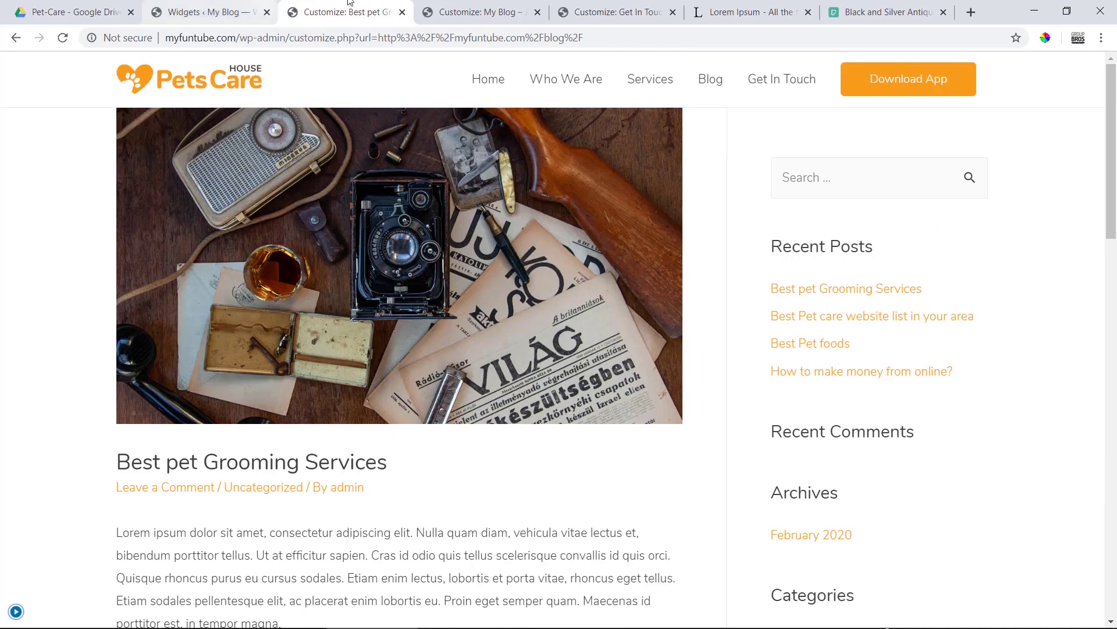
Step: Close the extra home page Customizer tab and bring the Customizer controls back
left_click(521, 6)
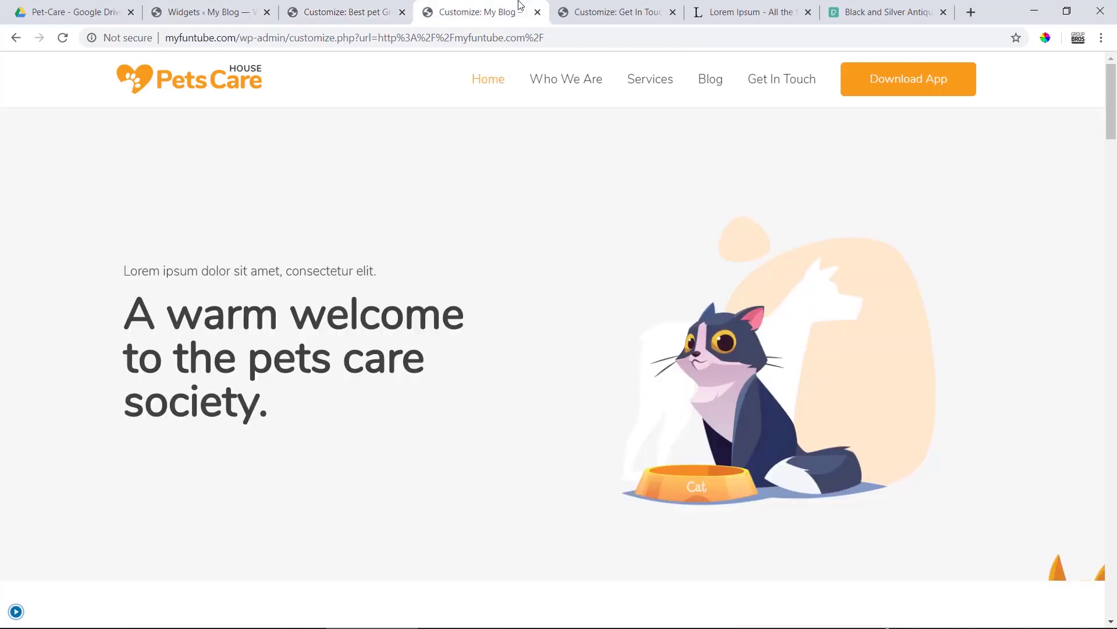
left_click(15, 611)
left_click(537, 13)
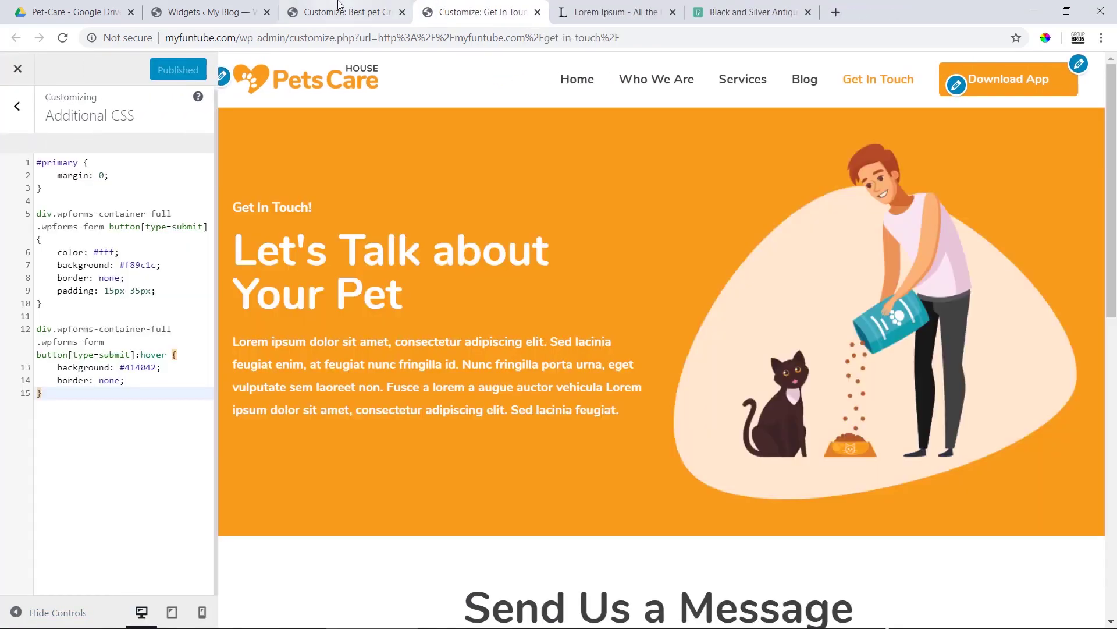
left_click(340, 14)
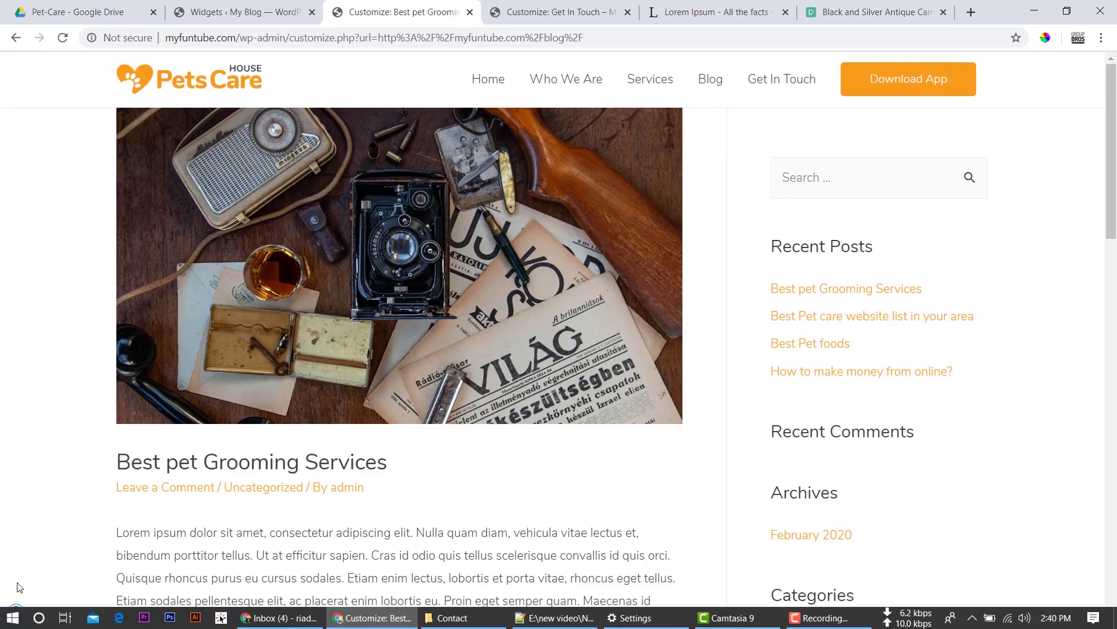
left_click(16, 611)
Step: Return from Blog / Archive to the main Customizer menu and open Additional CSS
scroll(17, 175, "up", 3)
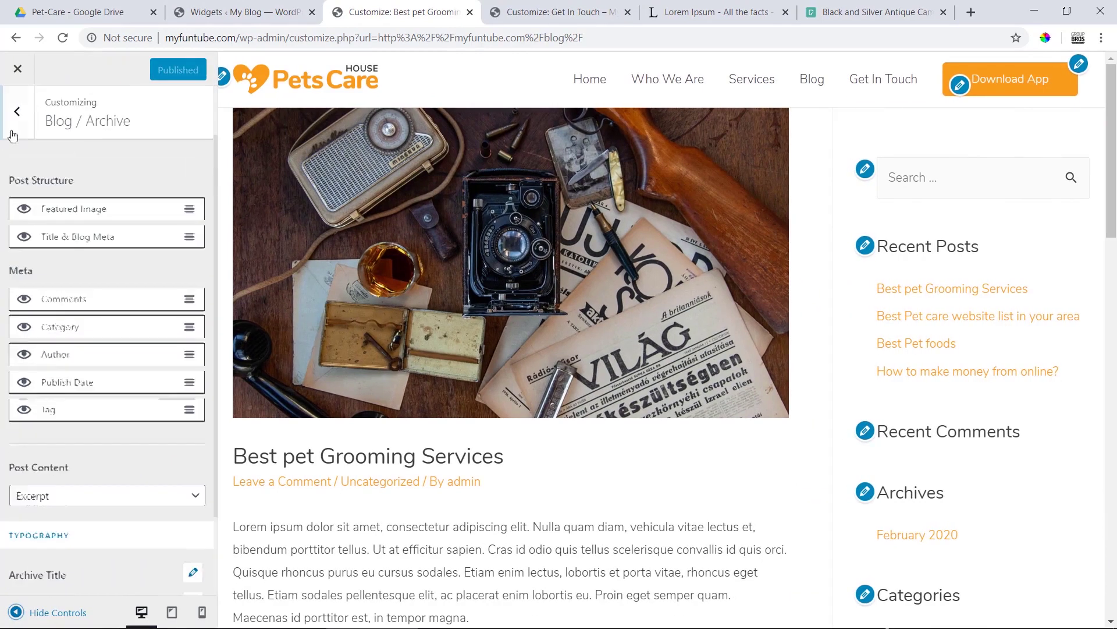
left_click(17, 114)
left_click(27, 115)
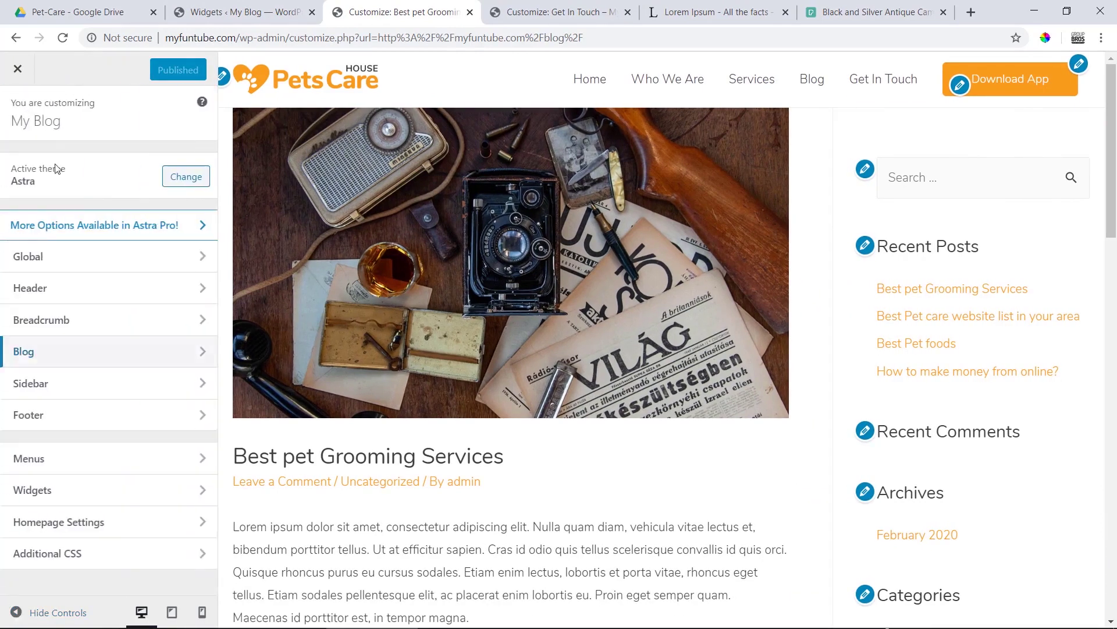
left_click(109, 566)
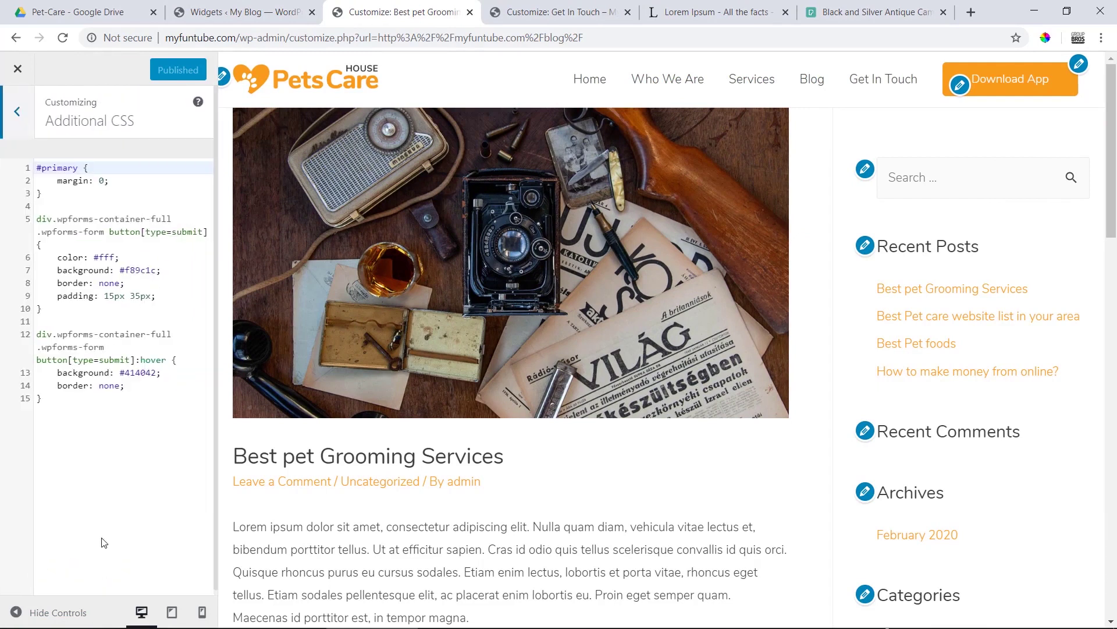
Step: Comment out the #primary margin: 0 rule with /* and publish the CSS
left_click(102, 180)
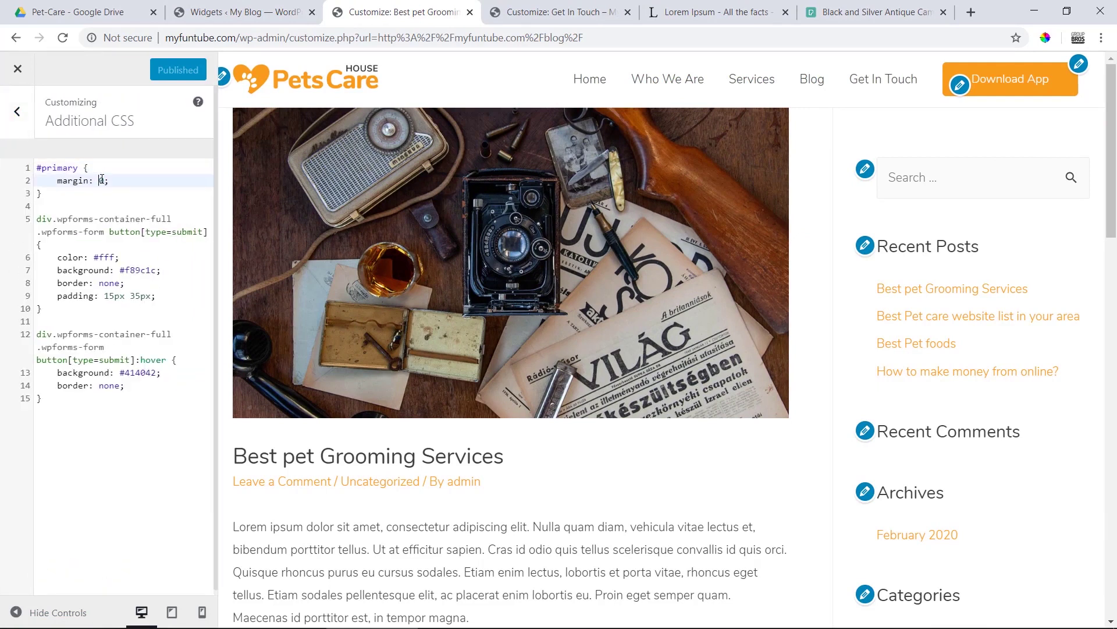
double_click(102, 180)
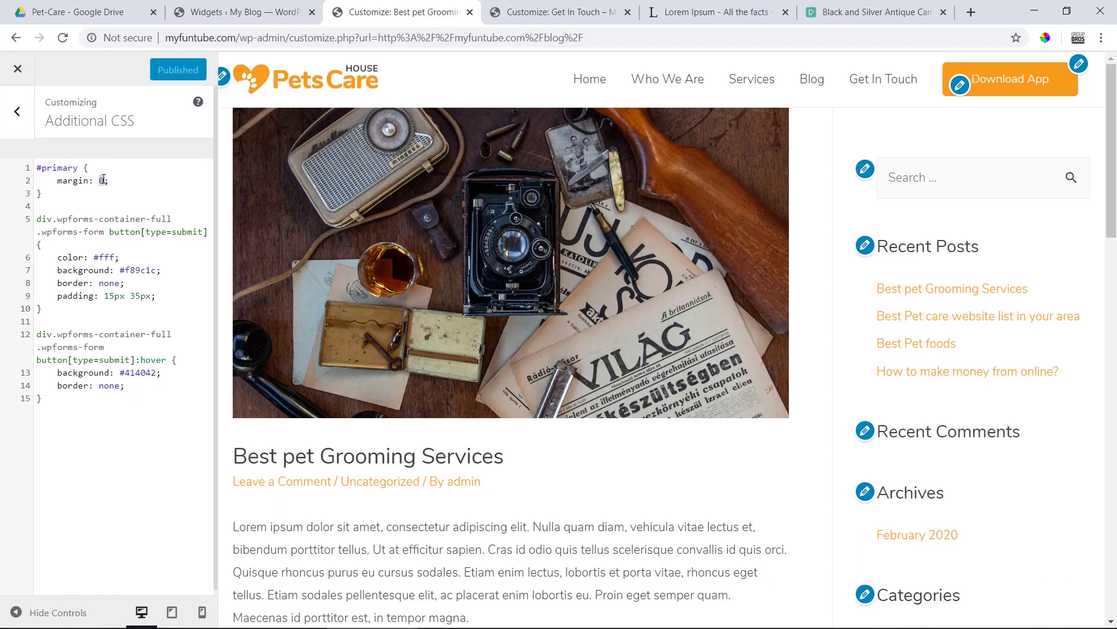
left_click(69, 193)
left_click_drag(69, 193, 20, 169)
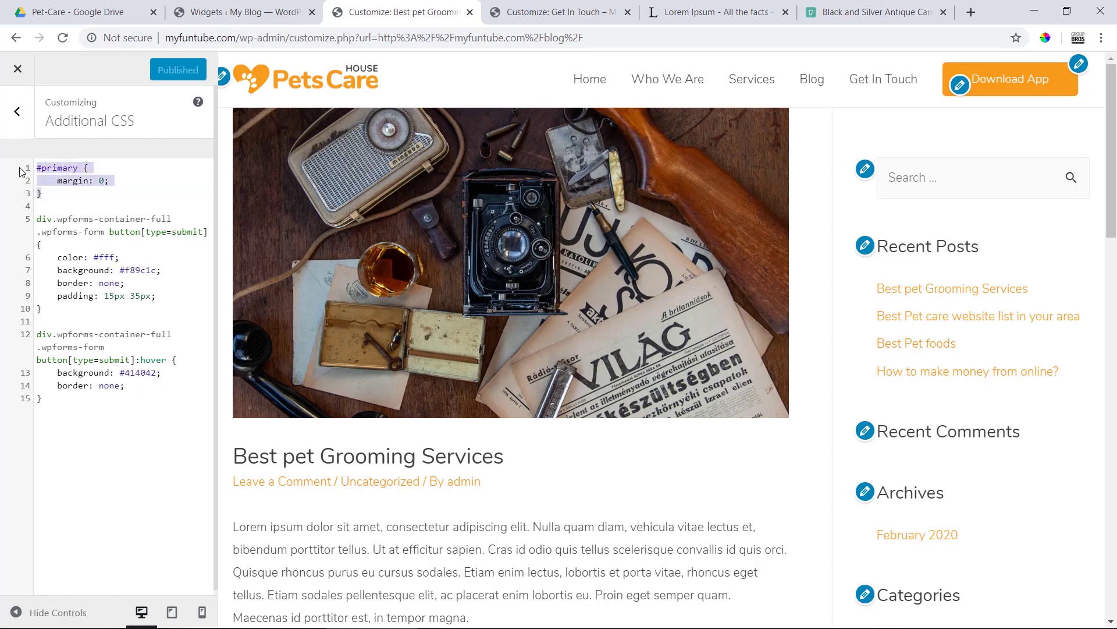
left_click(63, 188)
type("/")
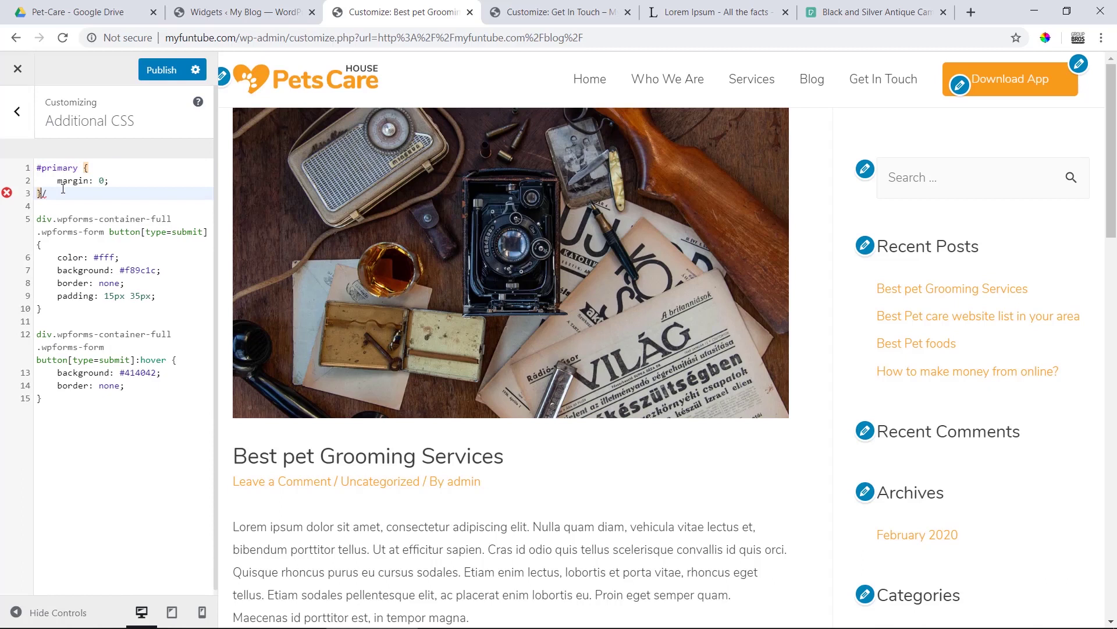
type("*")
key("Up")
key("Up")
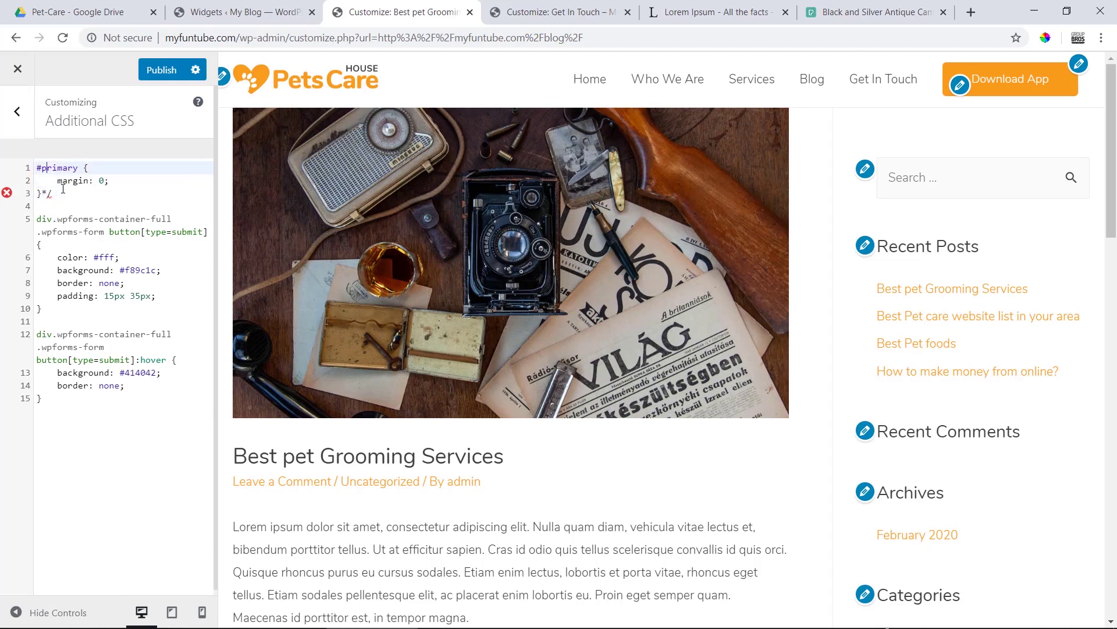
type("/*")
left_click(170, 72)
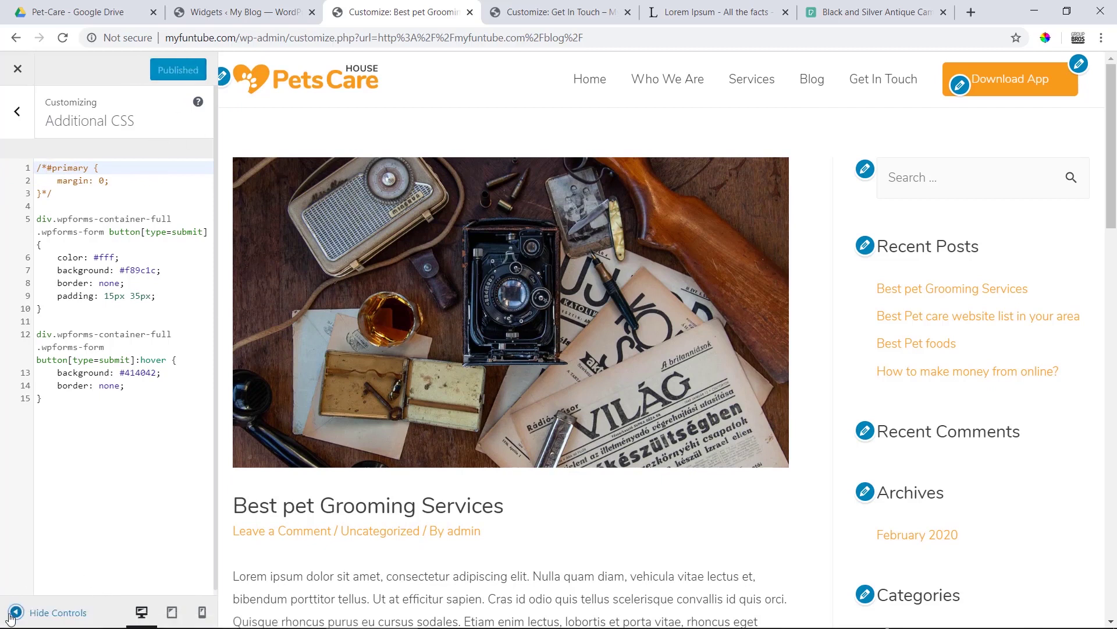
left_click(547, 12)
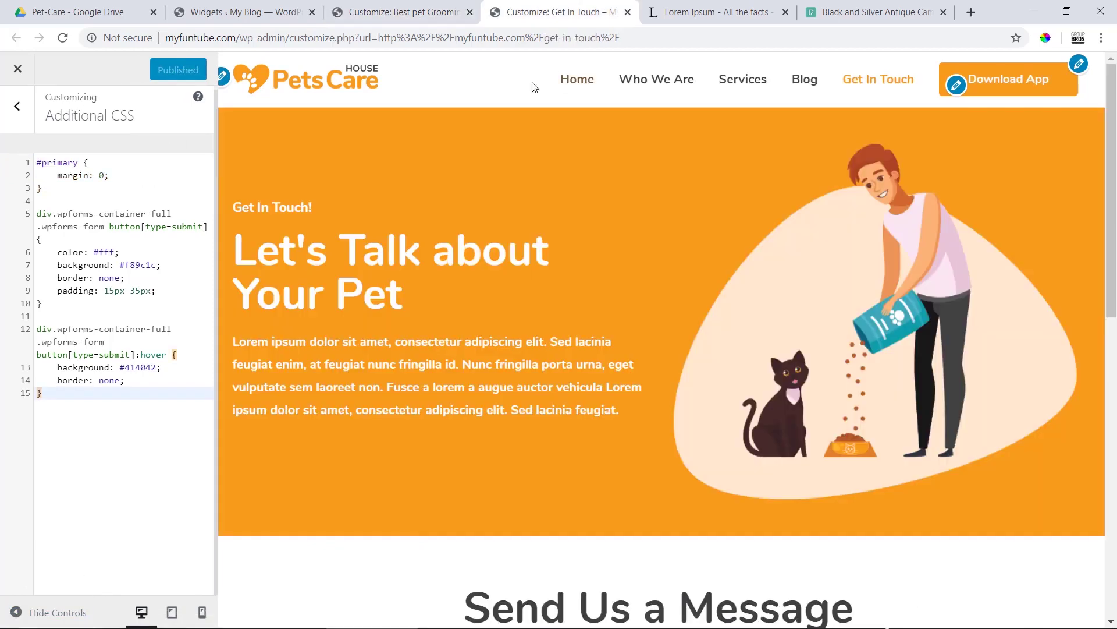
Step: Exit the Customizer, reload the live Get In Touch page, then go to the Pets Care home page
left_click(13, 69)
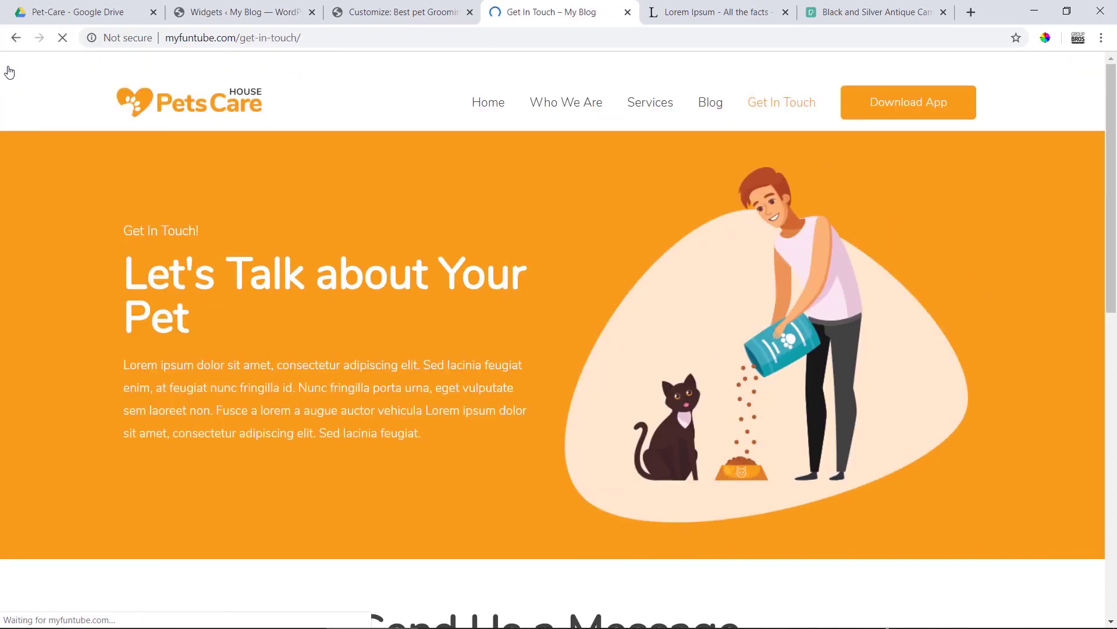
left_click(397, 36)
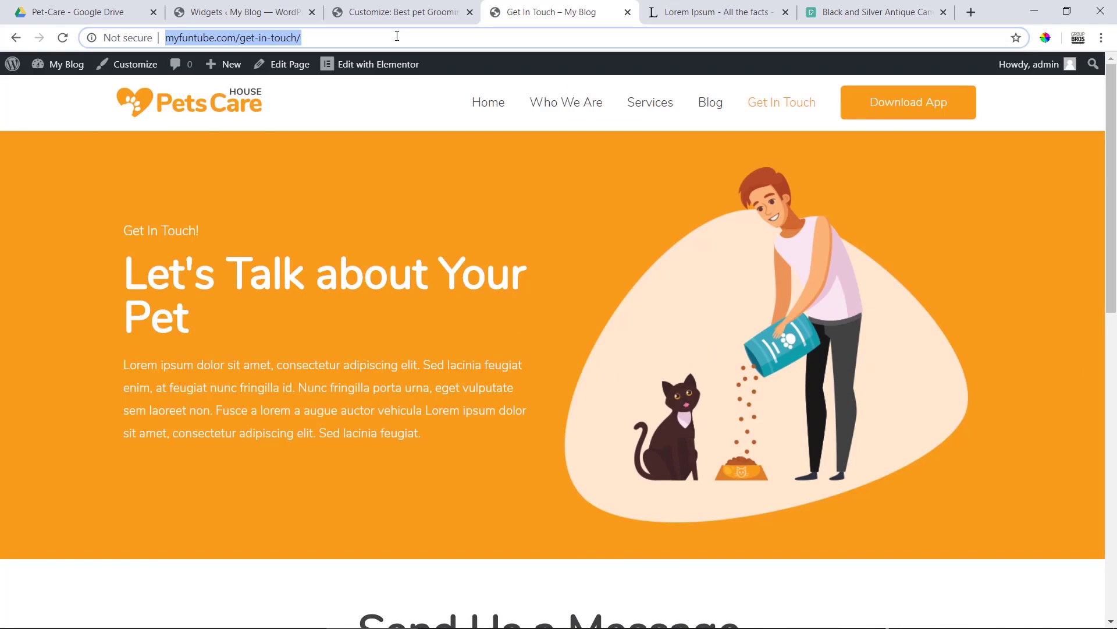
key("Return")
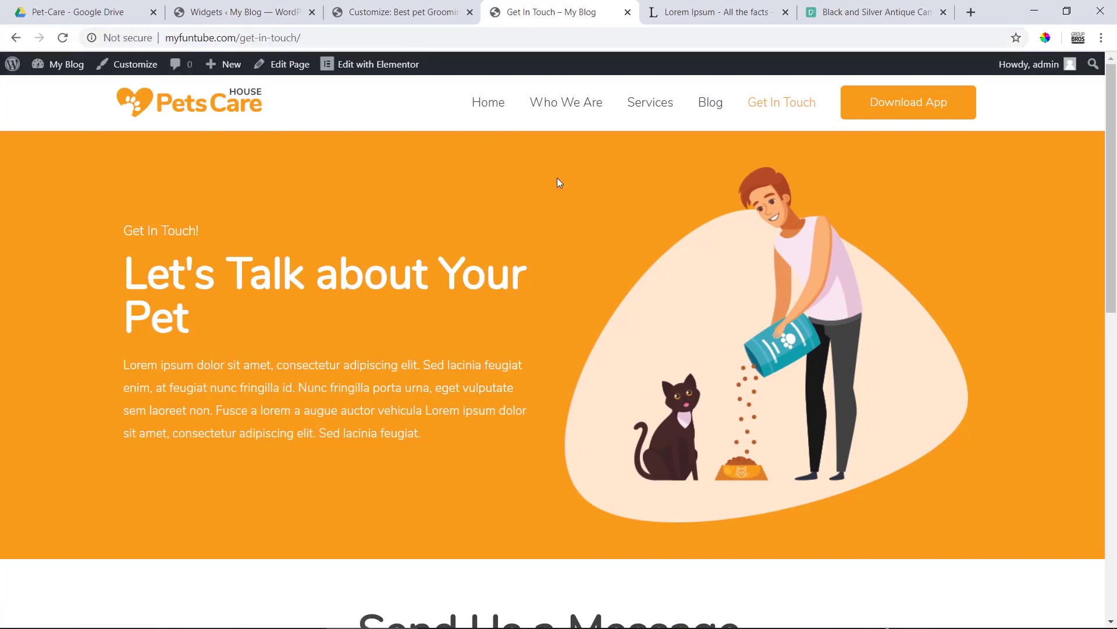
scroll(656, 260, "down", 12)
scroll(655, 259, "up", 12)
left_click(246, 104)
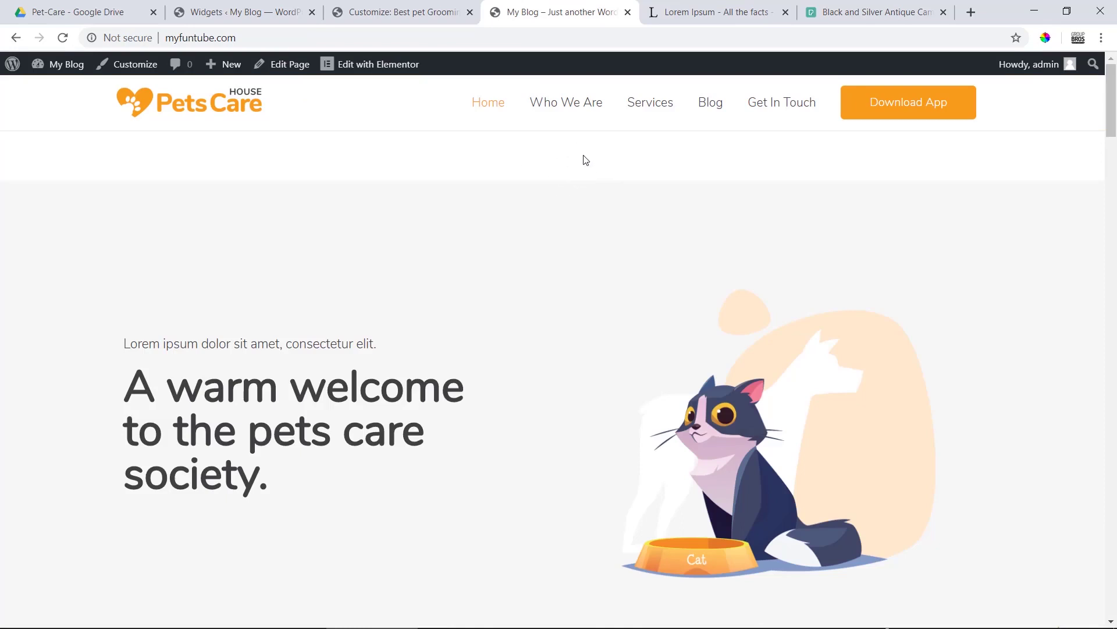
left_click(582, 117)
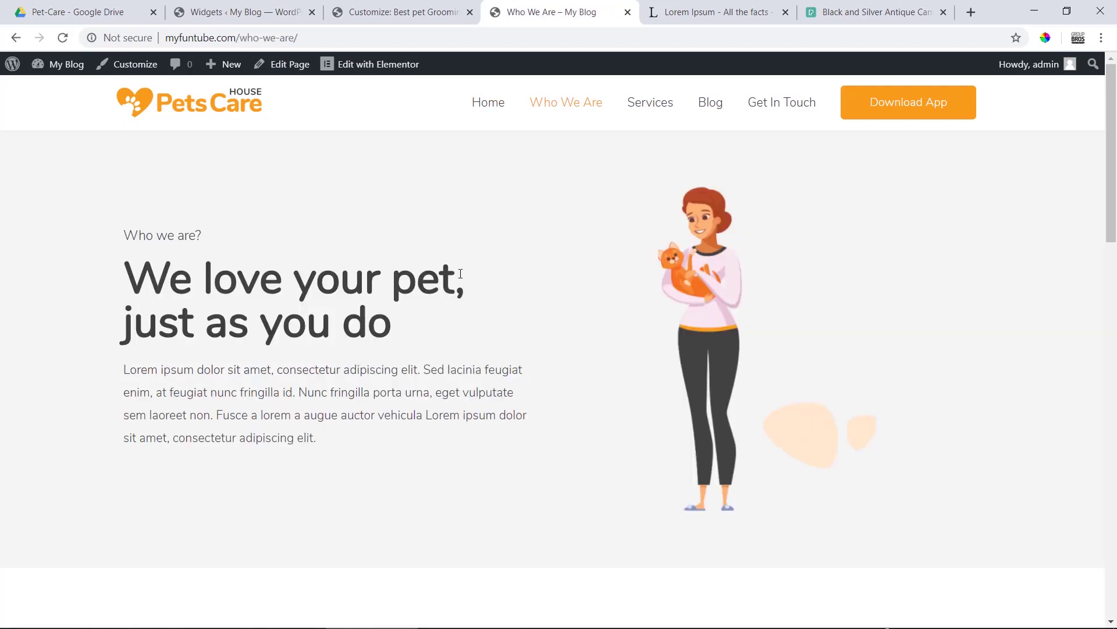
scroll(460, 274, "down", 20)
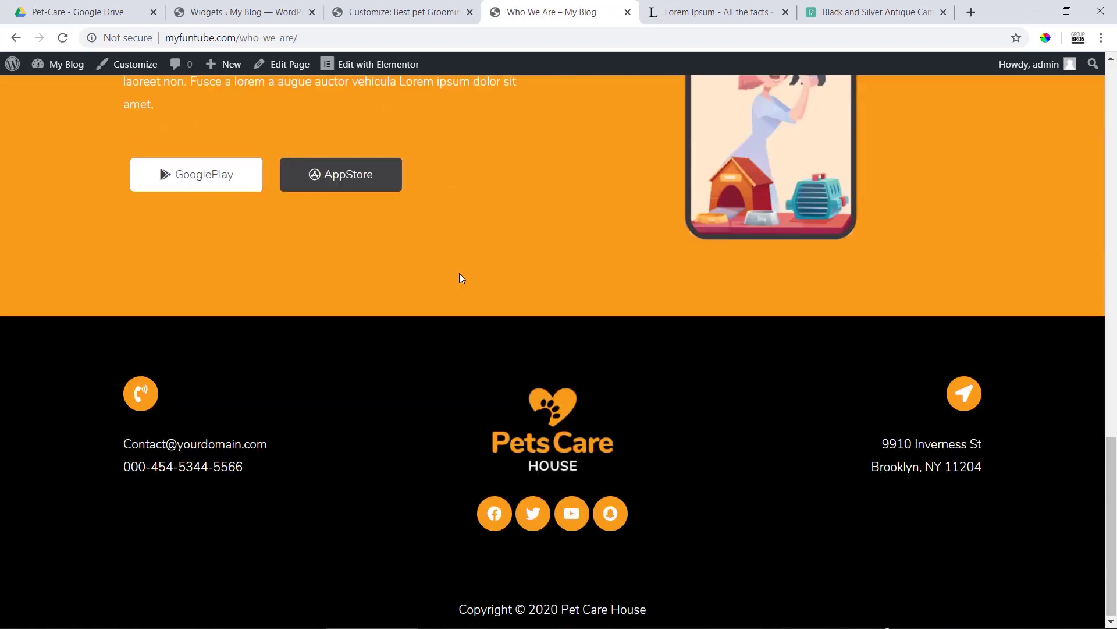
scroll(460, 274, "up", 8)
scroll(460, 279, "up", 15)
left_click(662, 112)
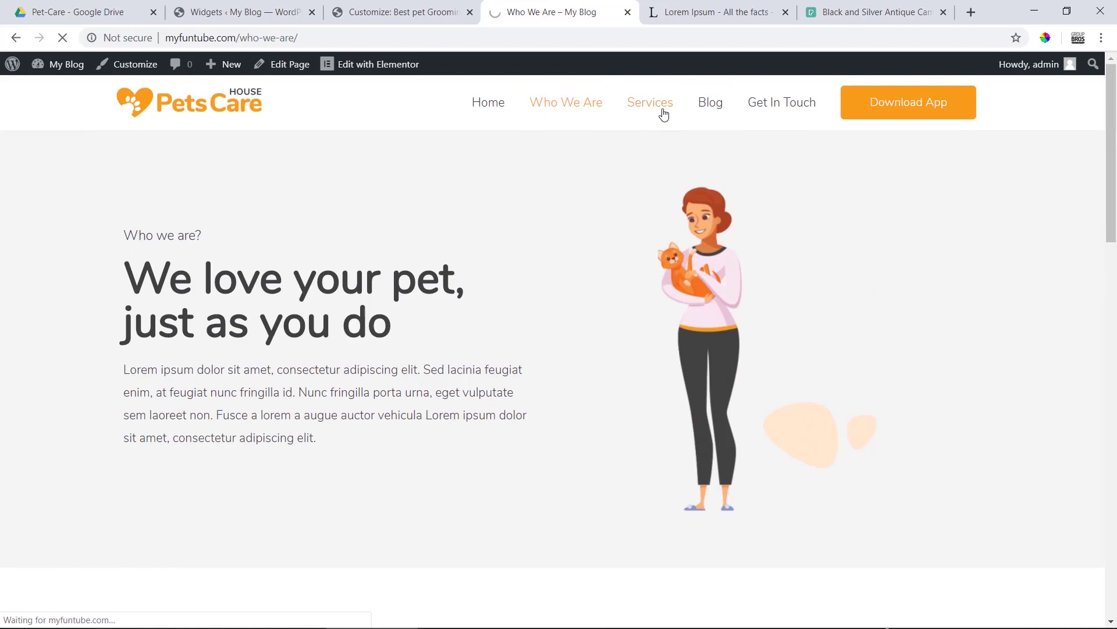
scroll(554, 266, "down", 20)
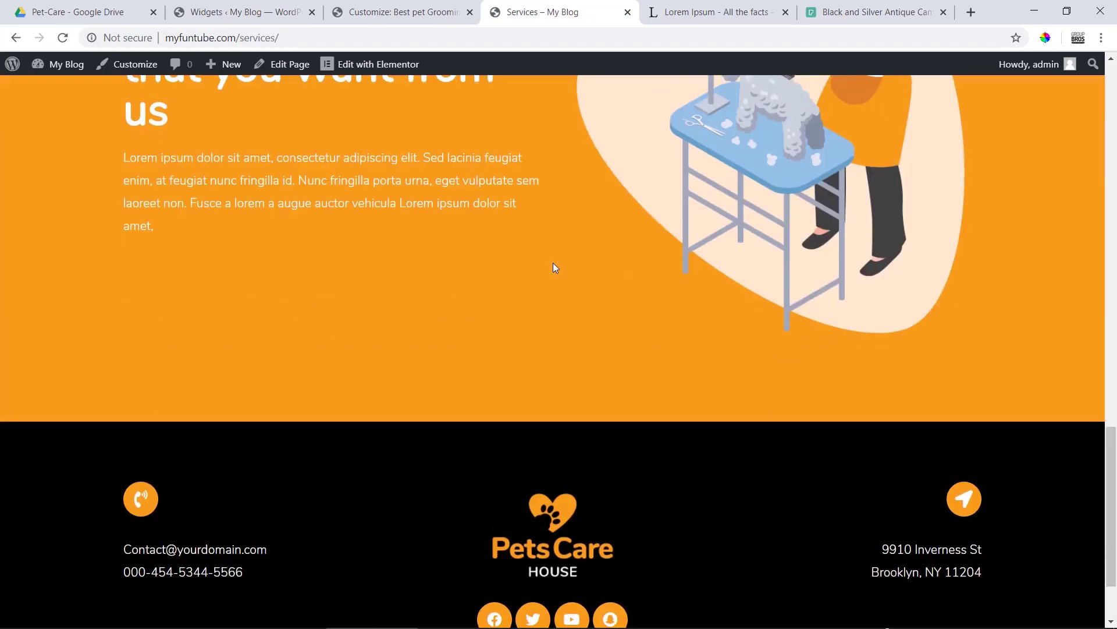
scroll(554, 267, "up", 11)
scroll(554, 267, "down", 13)
scroll(559, 268, "up", 13)
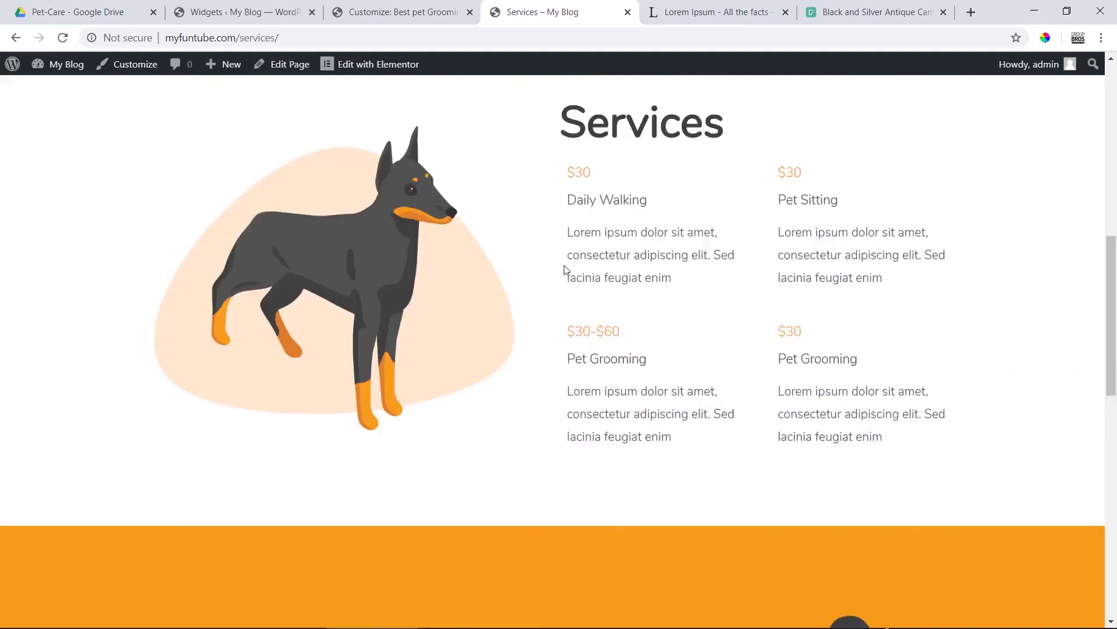
scroll(565, 269, "up", 5)
left_click(716, 105)
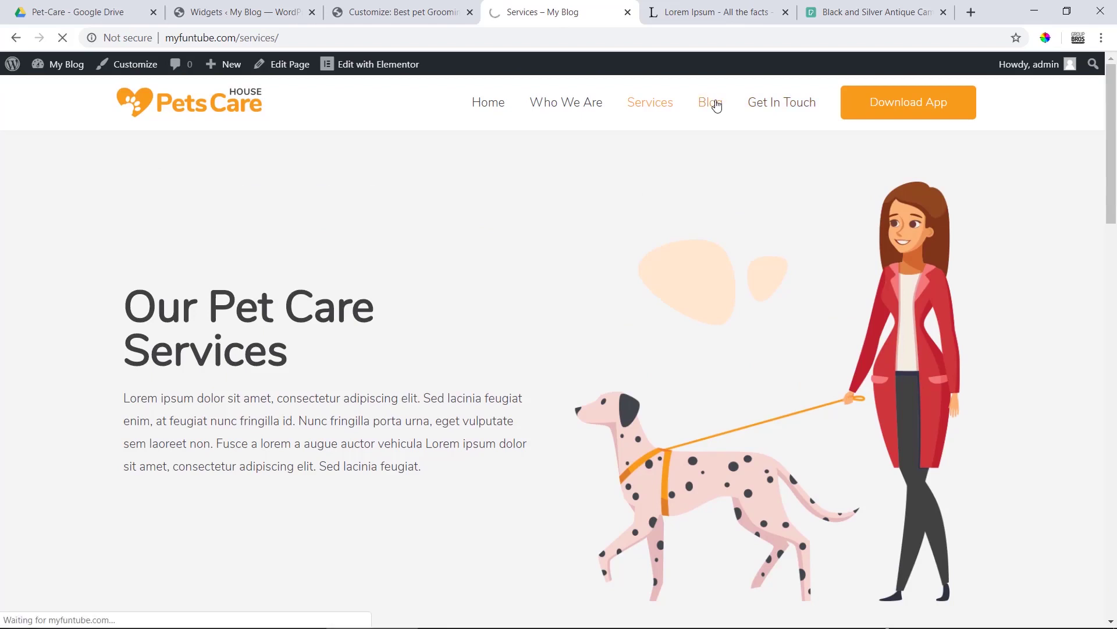
scroll(472, 366, "down", 5)
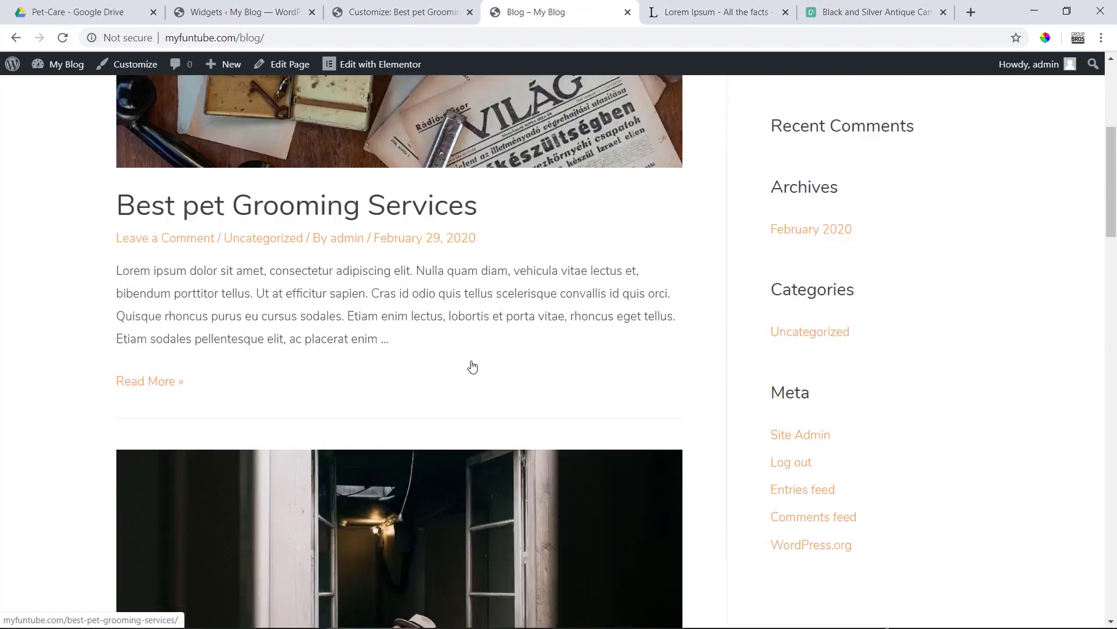
scroll(472, 366, "down", 15)
scroll(473, 366, "up", 10)
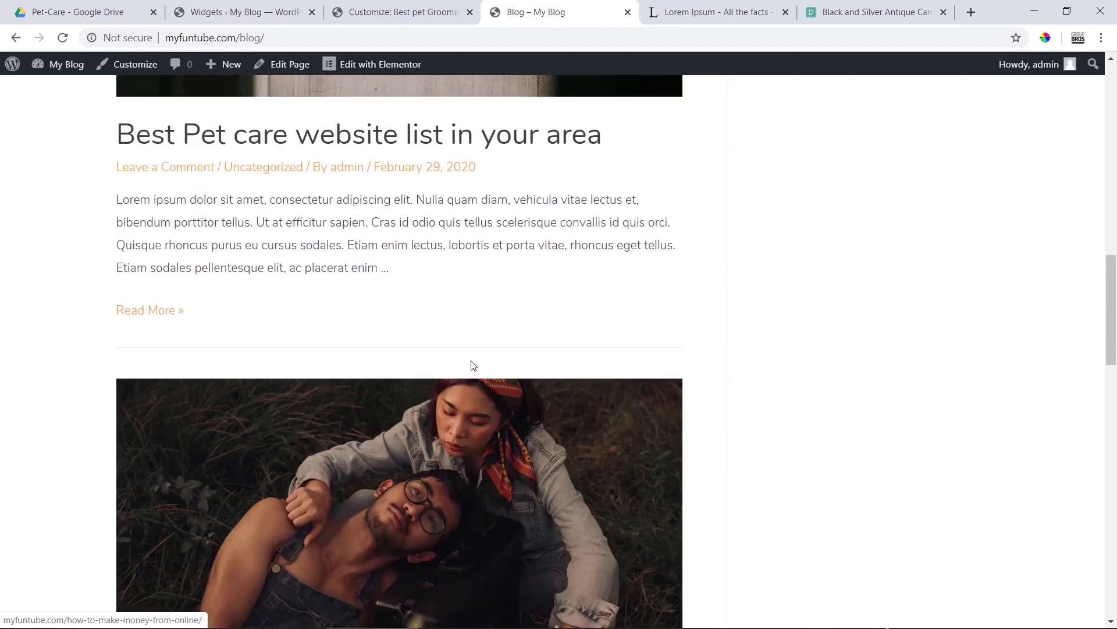
scroll(473, 365, "up", 8)
left_click(771, 106)
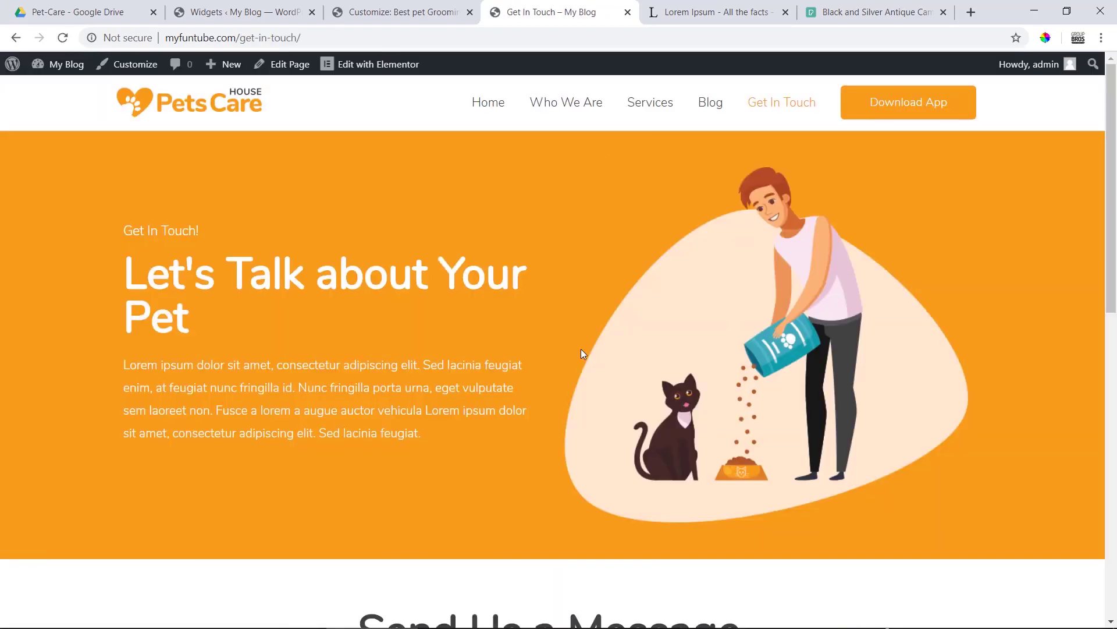
scroll(630, 368, "down", 15)
scroll(630, 367, "up", 15)
left_click(477, 107)
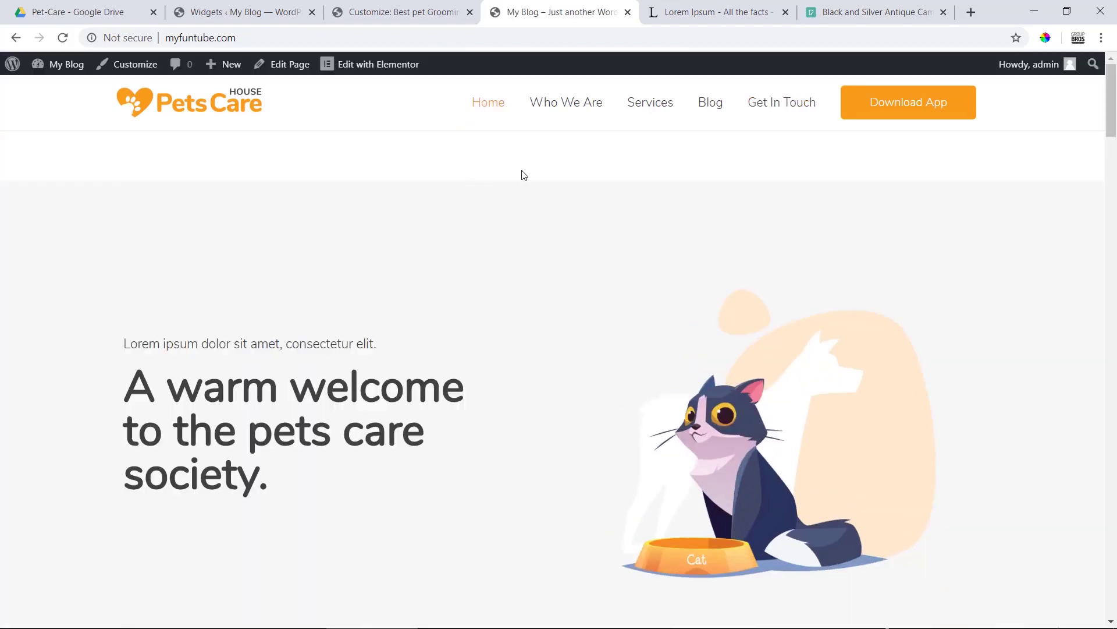
scroll(523, 174, "down", 20)
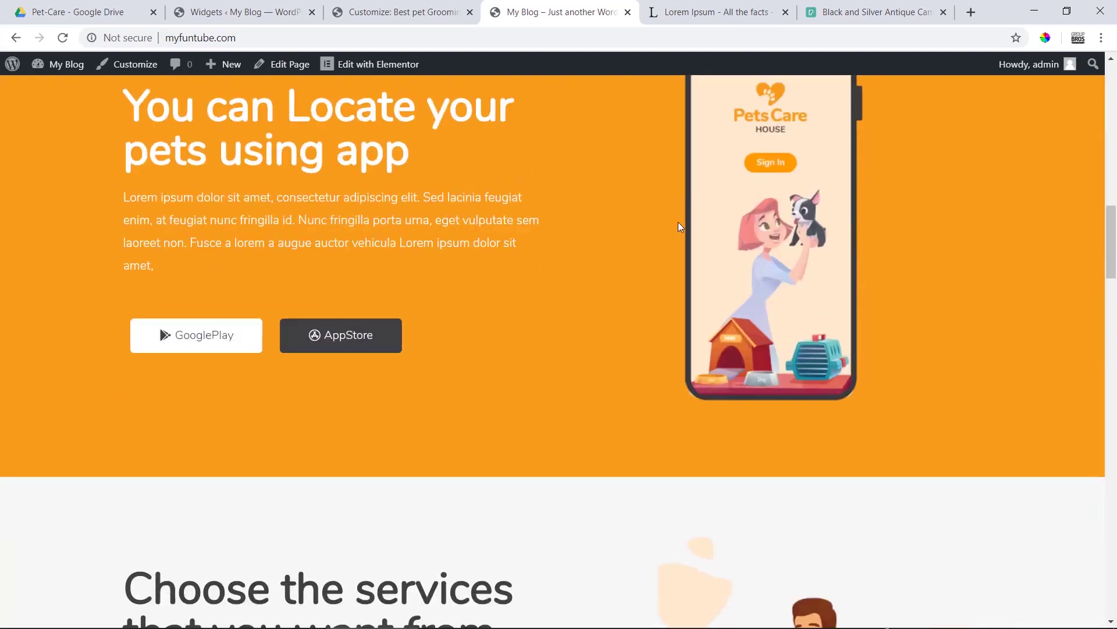
scroll(711, 261, "down", 20)
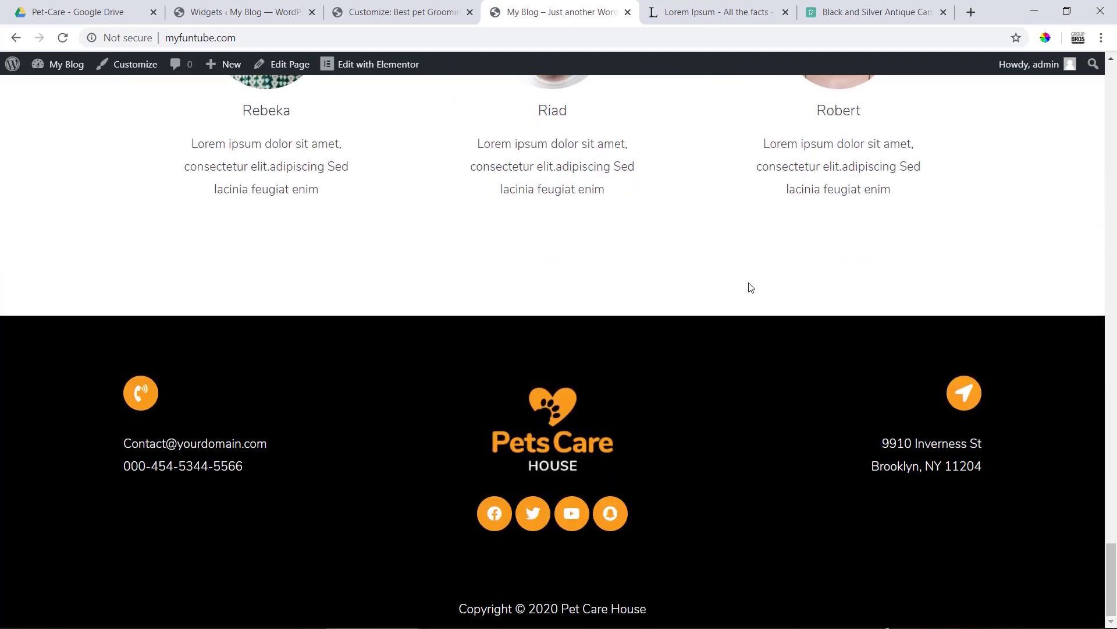
scroll(576, 274, "up", 20)
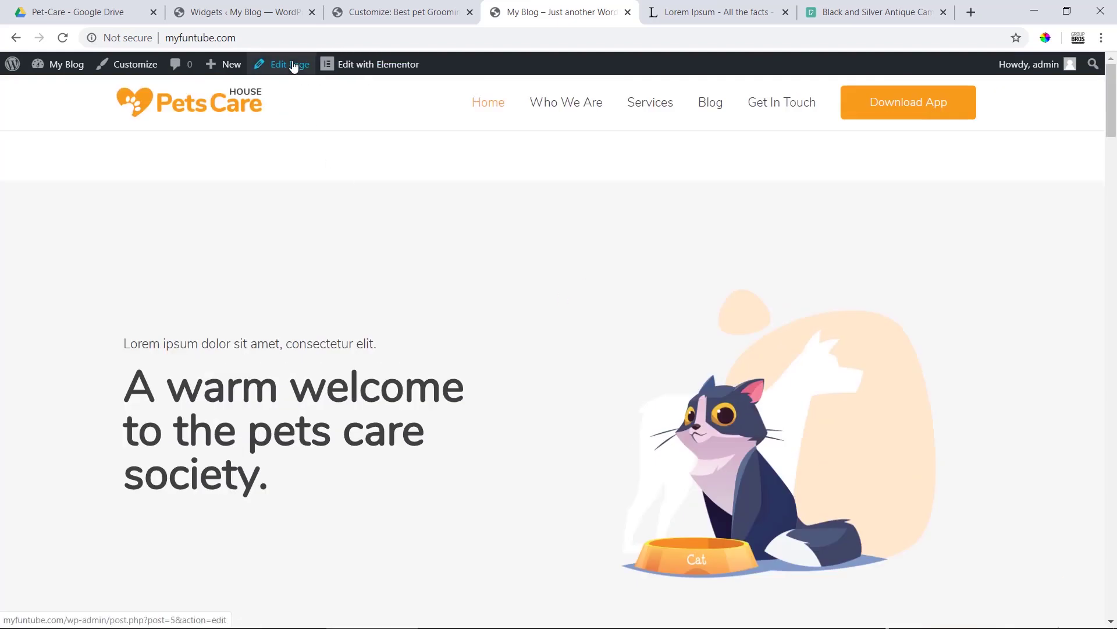
Step: Inspect the Home page's main and #primary elements, toggling the #primary 4em margin off and on
right_click(399, 154)
left_click(442, 317)
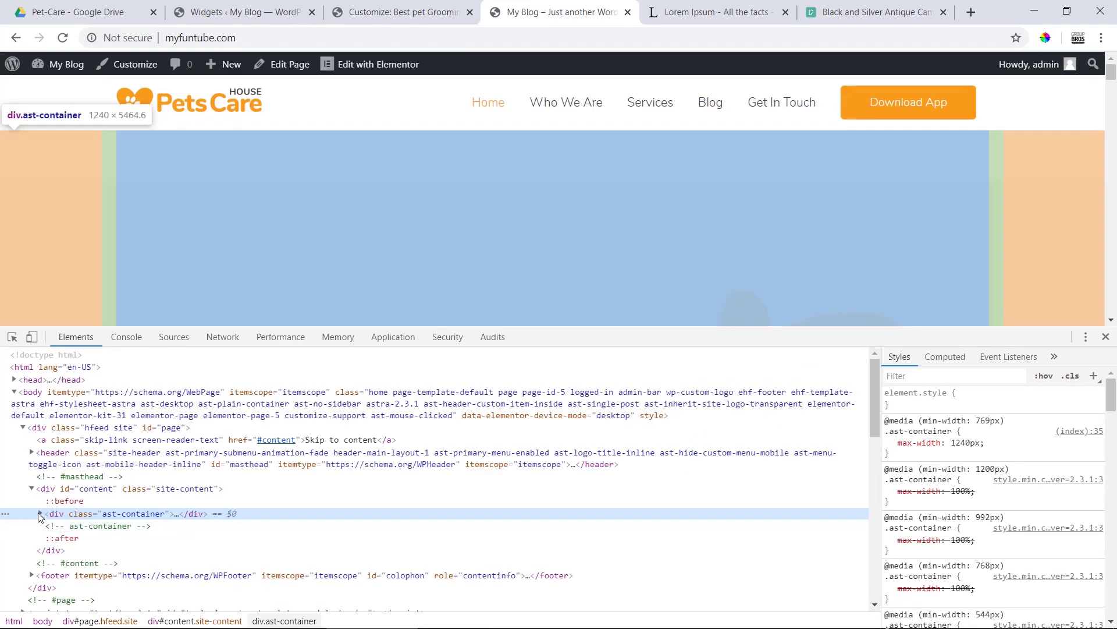
left_click(40, 513)
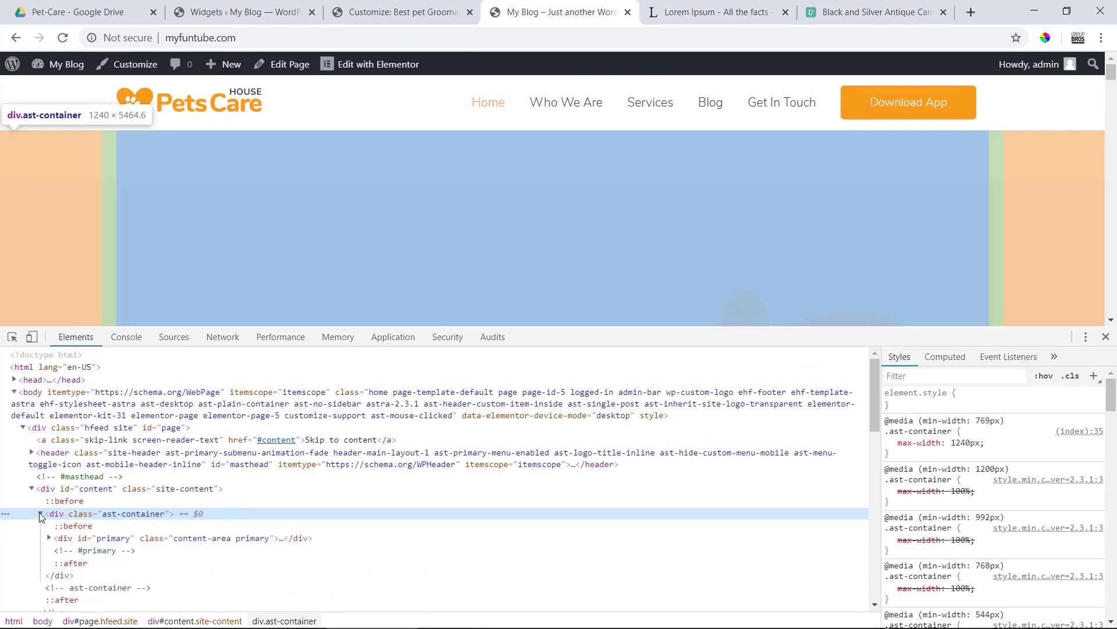
left_click(44, 541)
left_click(50, 540)
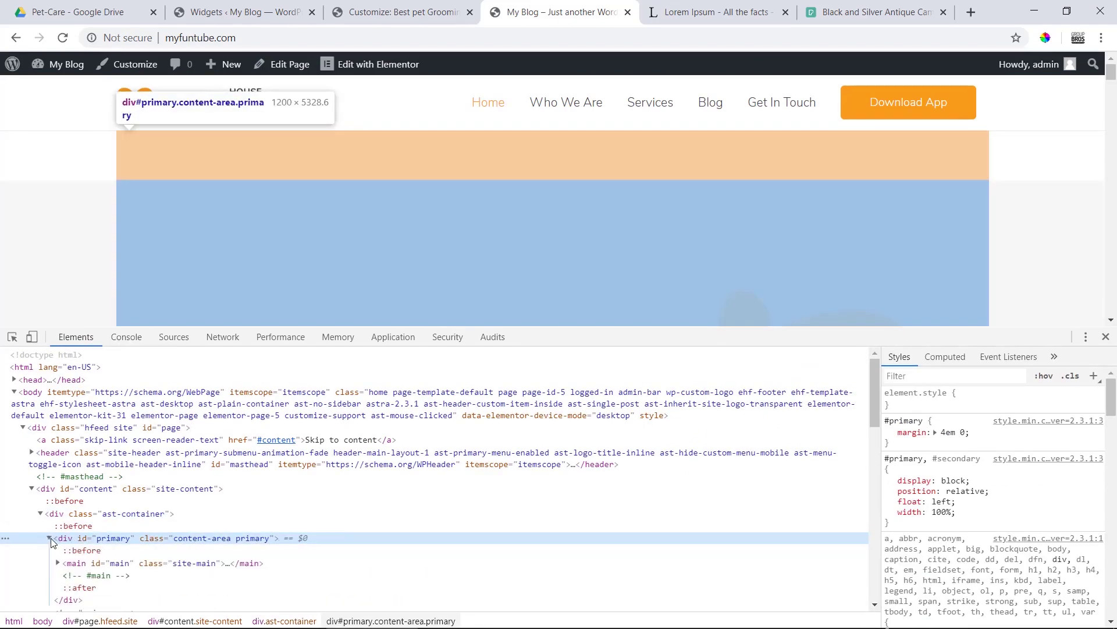
left_click(80, 566)
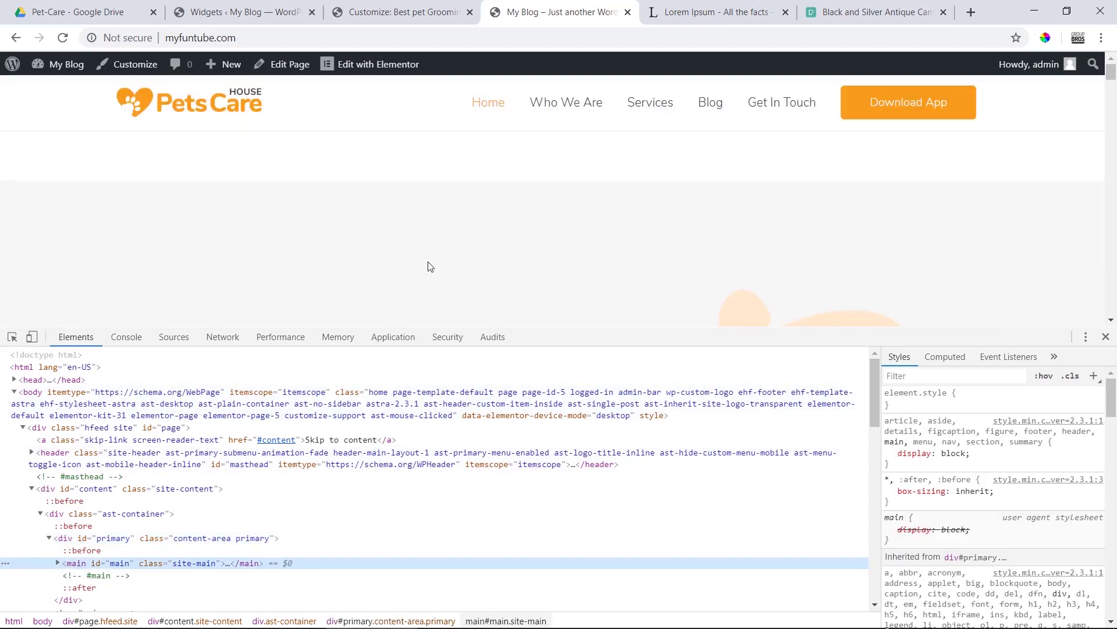
left_click(1111, 319)
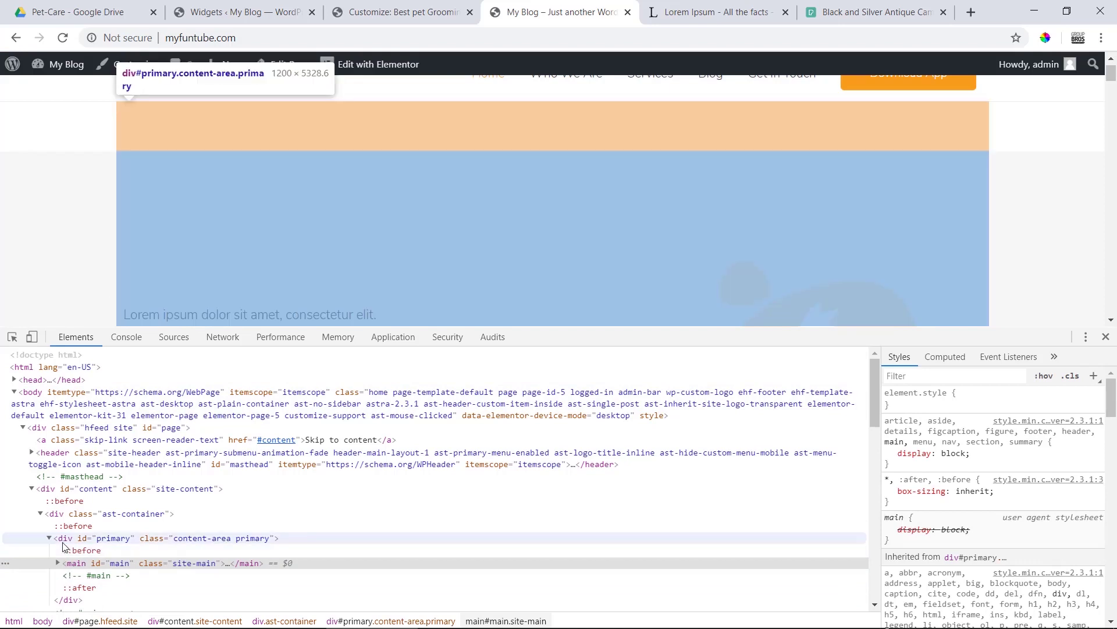
left_click(64, 540)
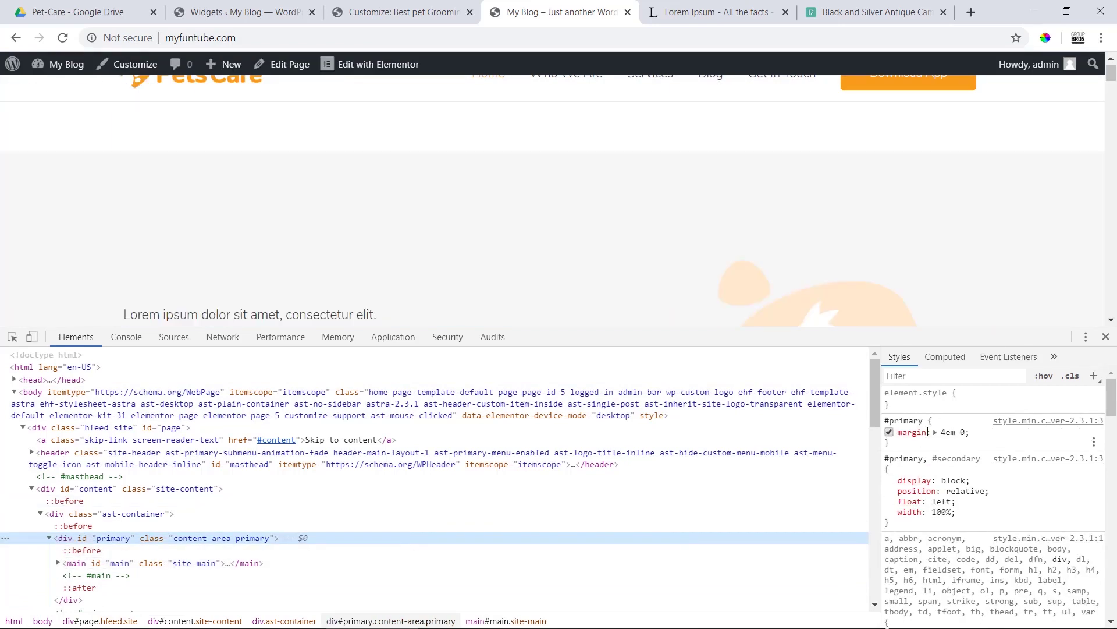
left_click(890, 432)
left_click(889, 432)
left_click(890, 432)
left_click(890, 432)
scroll(539, 167, "up", 1)
Step: Compare main and #primary styles on Who We Are, switching between Home and Who We Are, then close DevTools
left_click(578, 114)
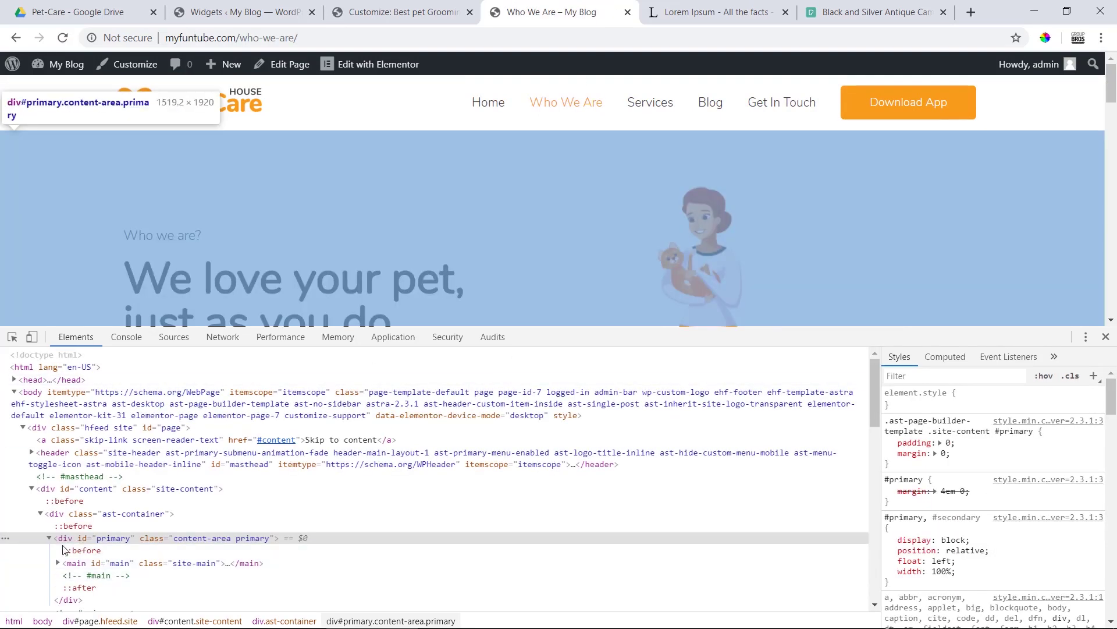
left_click(92, 563)
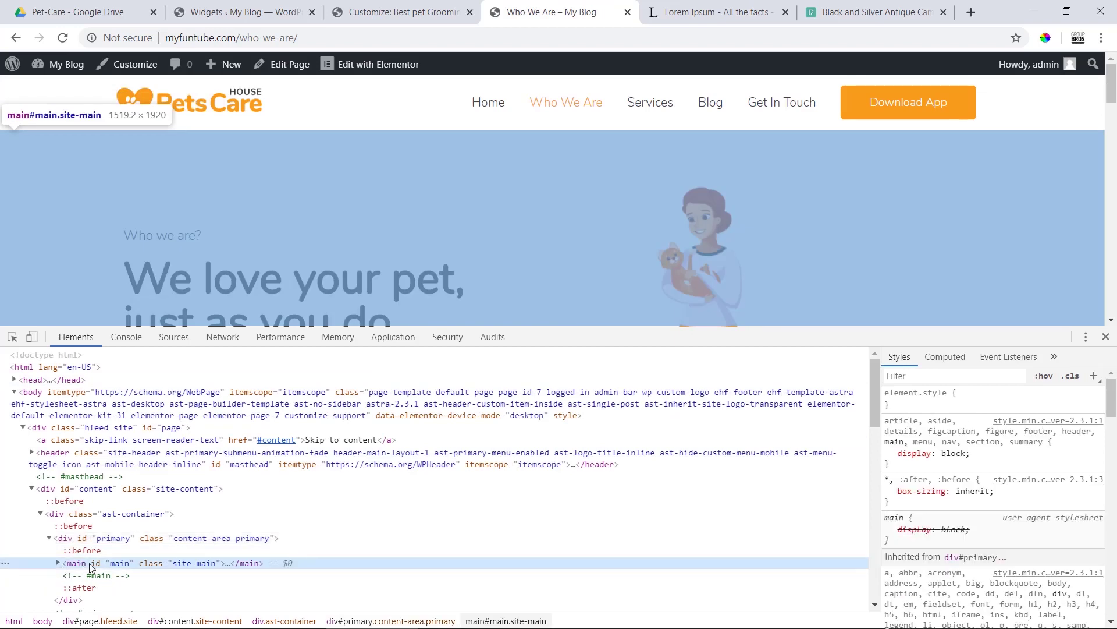
left_click(73, 538)
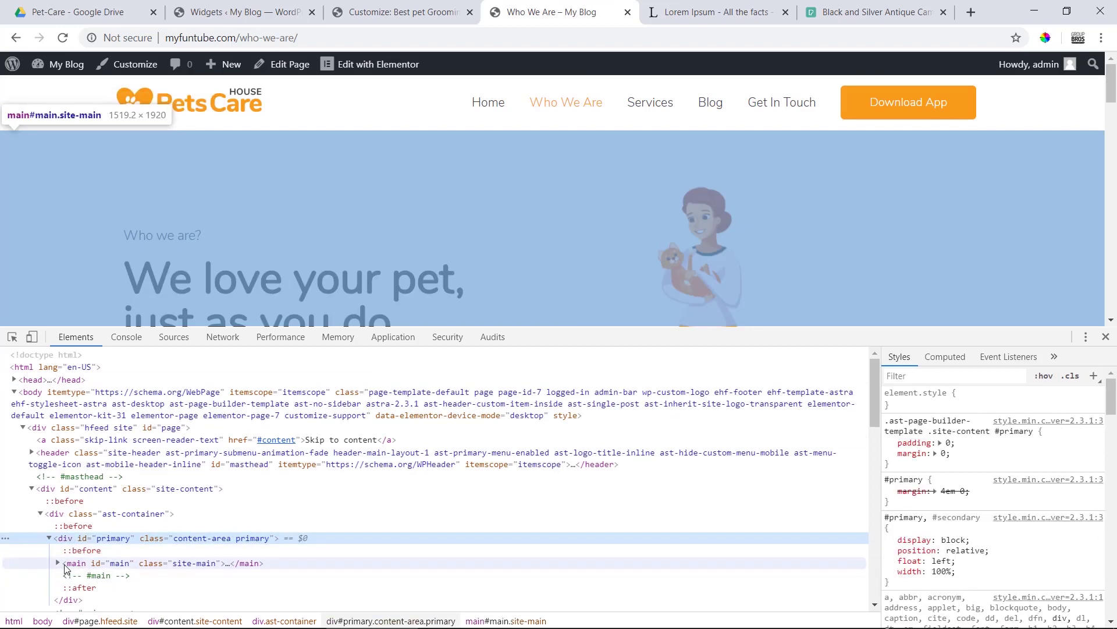
left_click(58, 564)
left_click(90, 589)
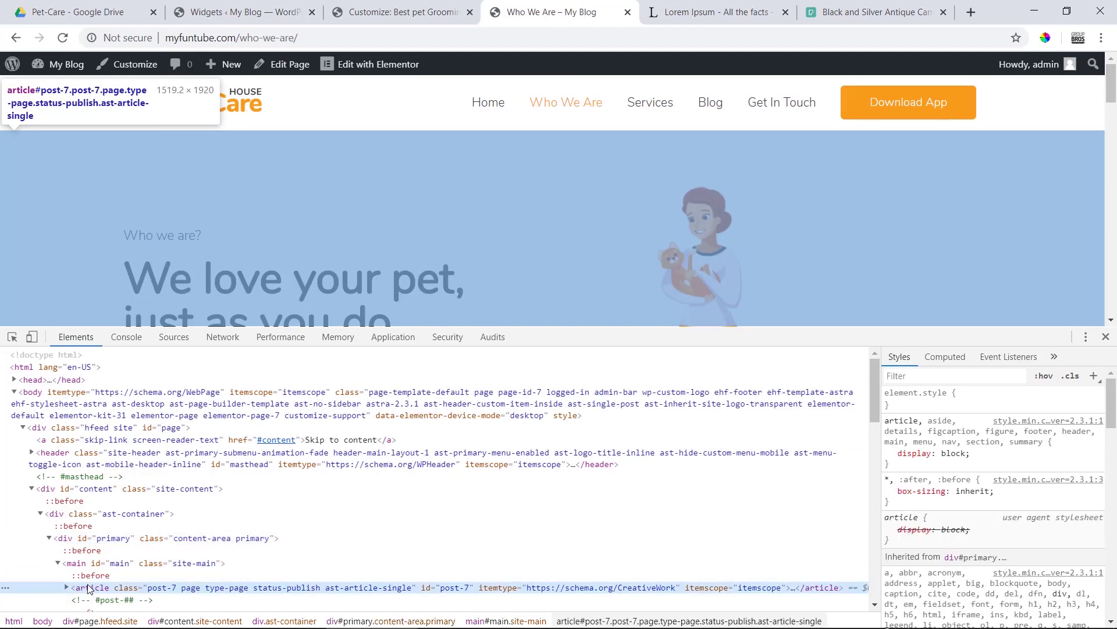
left_click(88, 576)
left_click(83, 563)
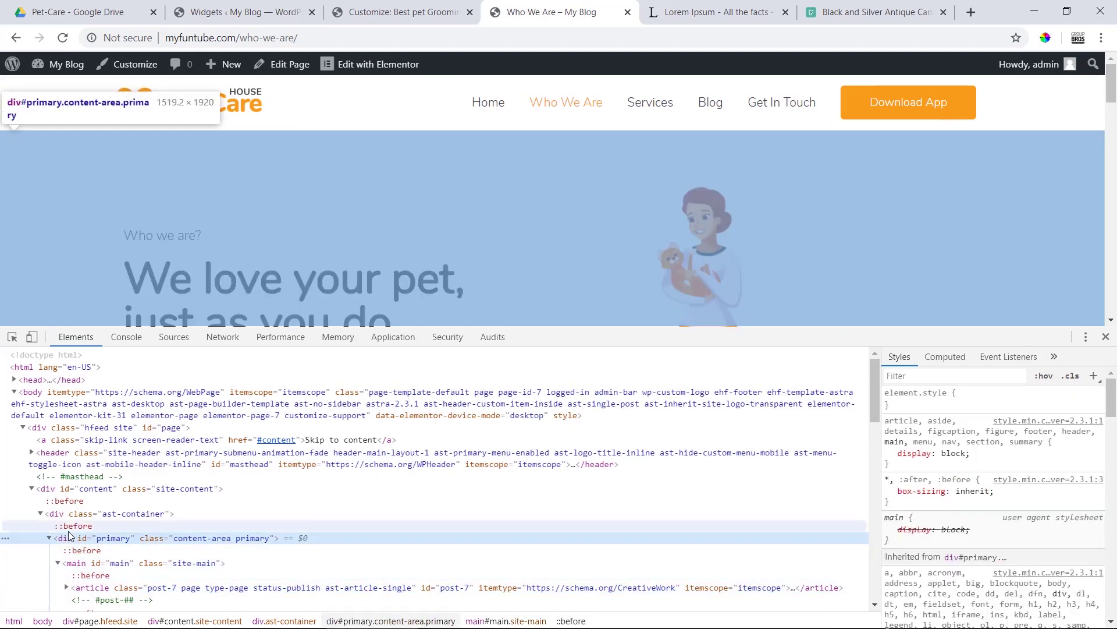
left_click(82, 539)
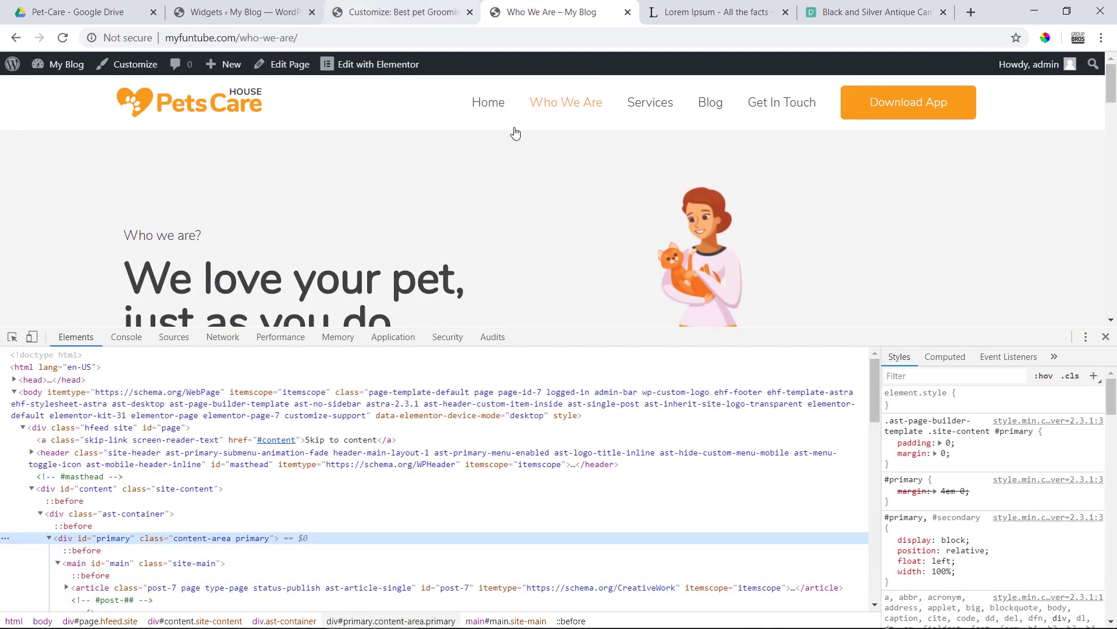
left_click(496, 107)
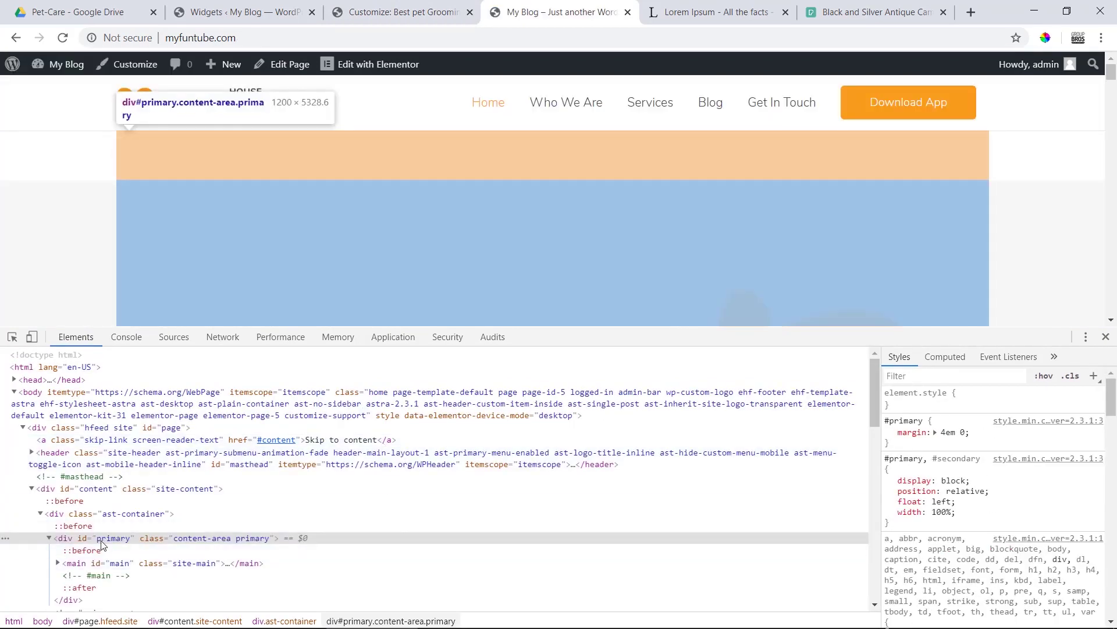
left_click(558, 111)
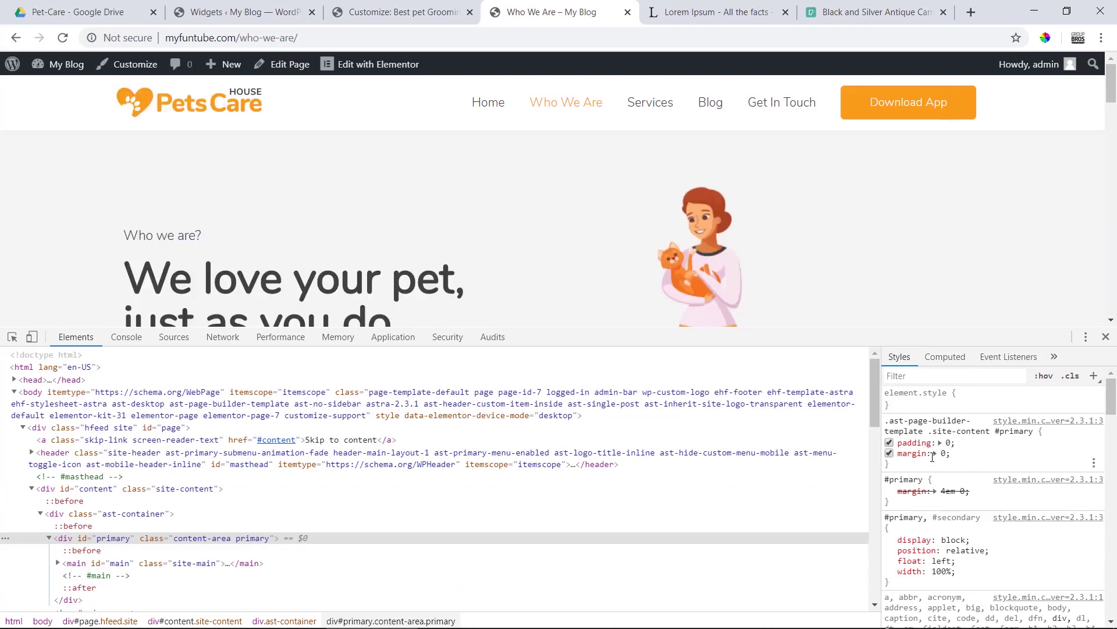
left_click(1107, 337)
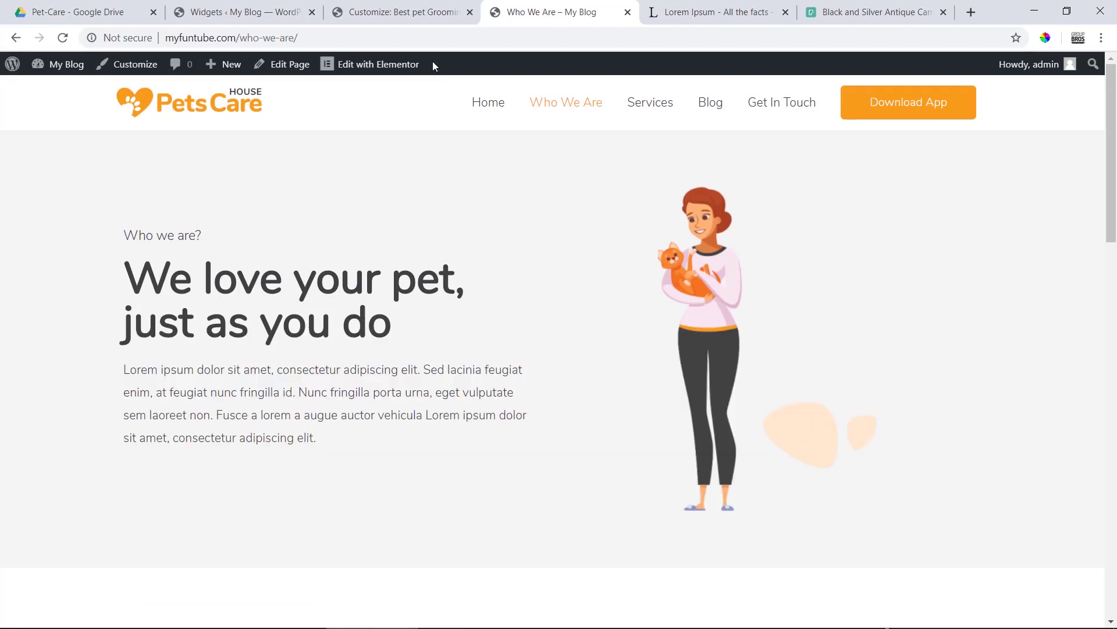
Step: Open the Home page's editor in a new tab and scroll to its Astra settings
left_click(484, 103)
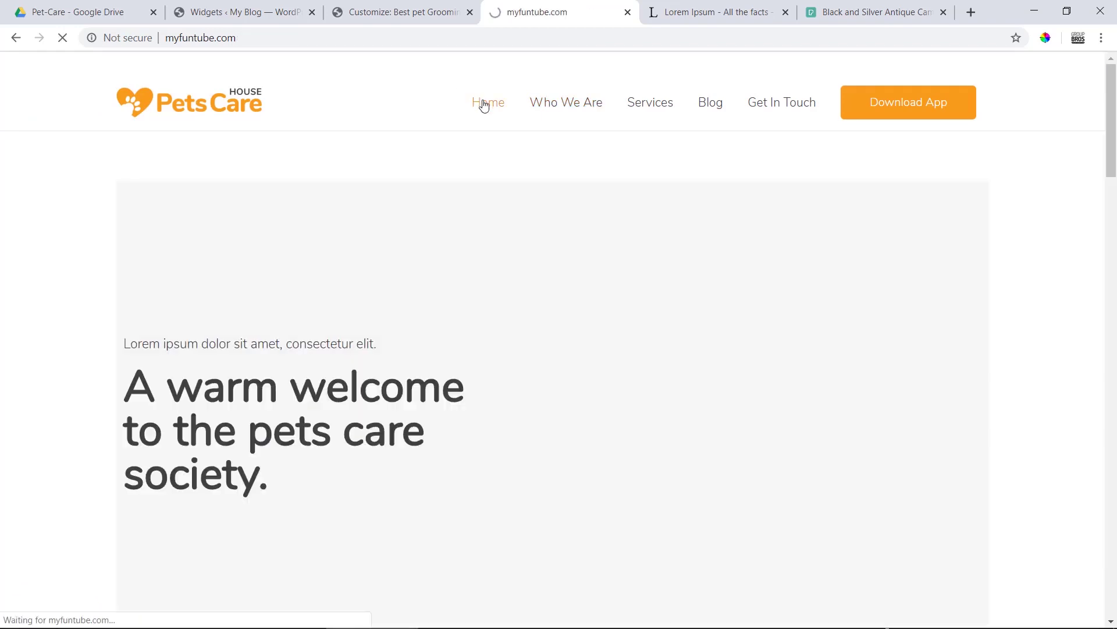
right_click(277, 69)
left_click(308, 77)
left_click_drag(553, 8, 443, 7)
left_click(606, 6)
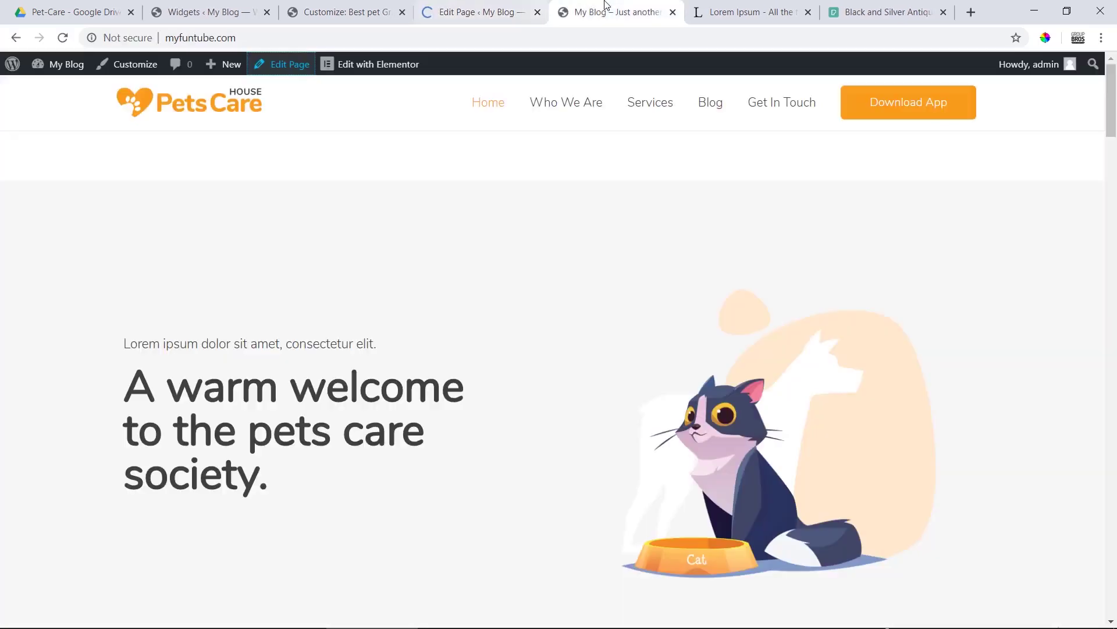
left_click(501, 11)
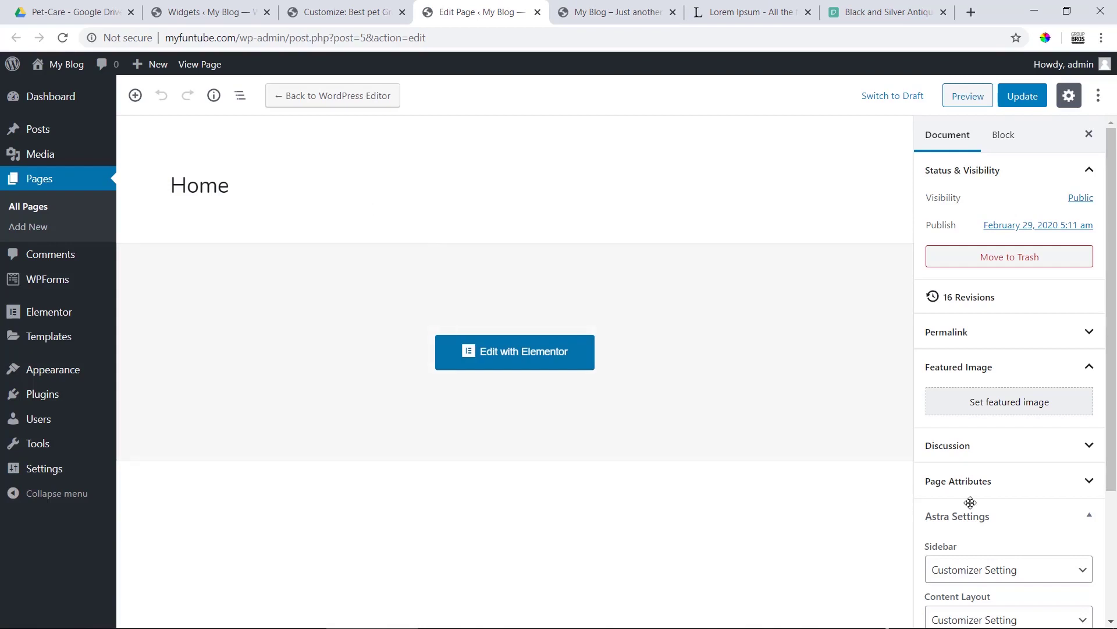
scroll(1007, 500, "down", 3)
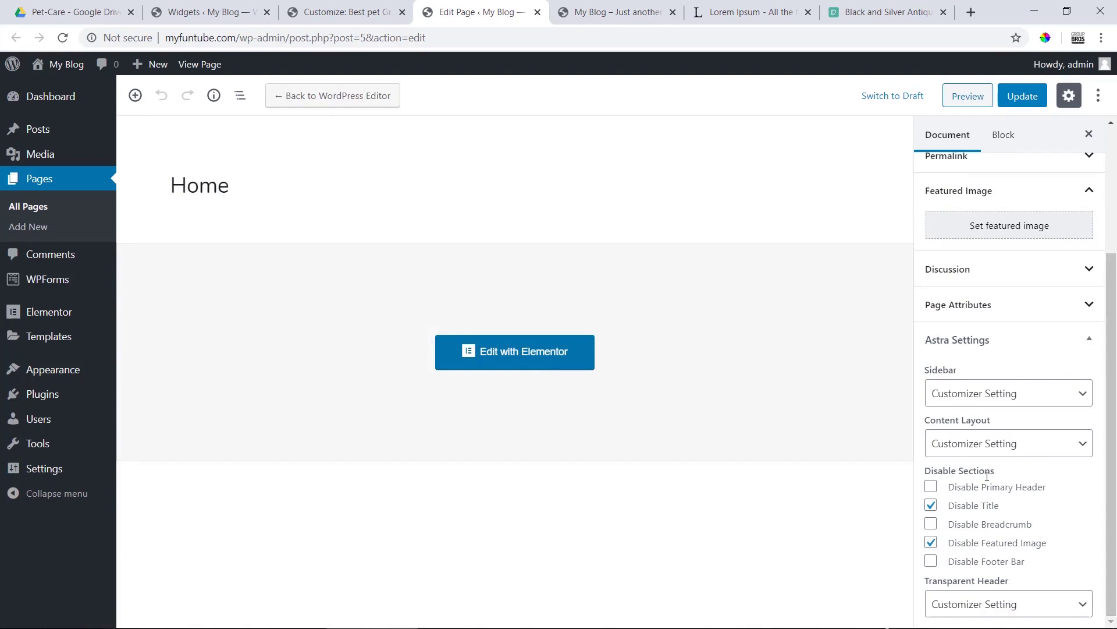
Step: Check the Who We Are editor's Astra settings, then open the Home page editor's Sidebar dropdown
left_click(617, 12)
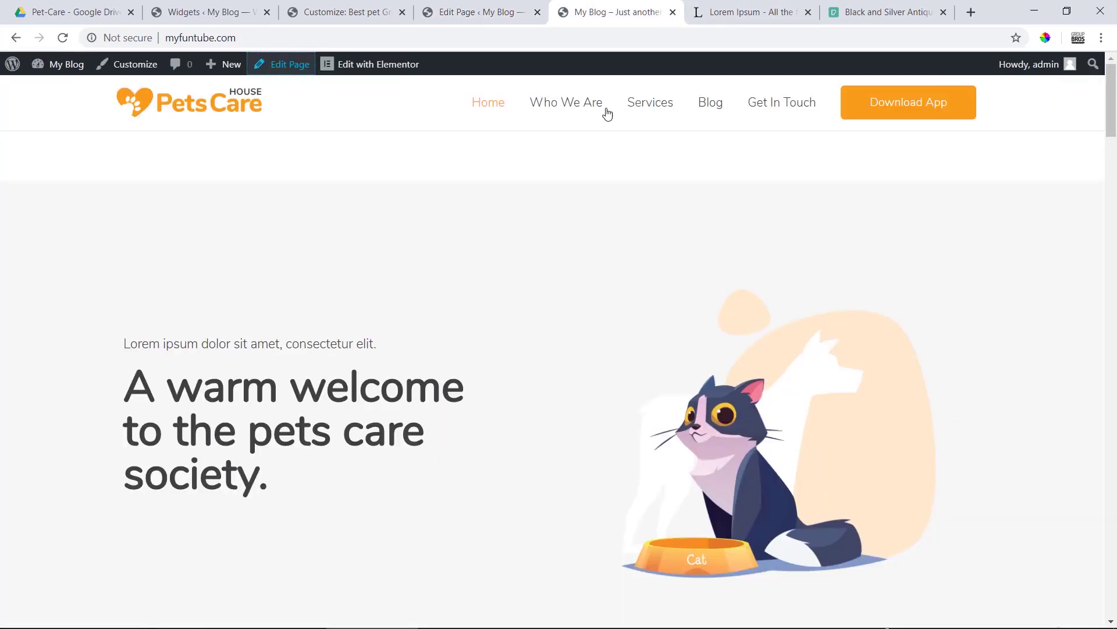
left_click(589, 108)
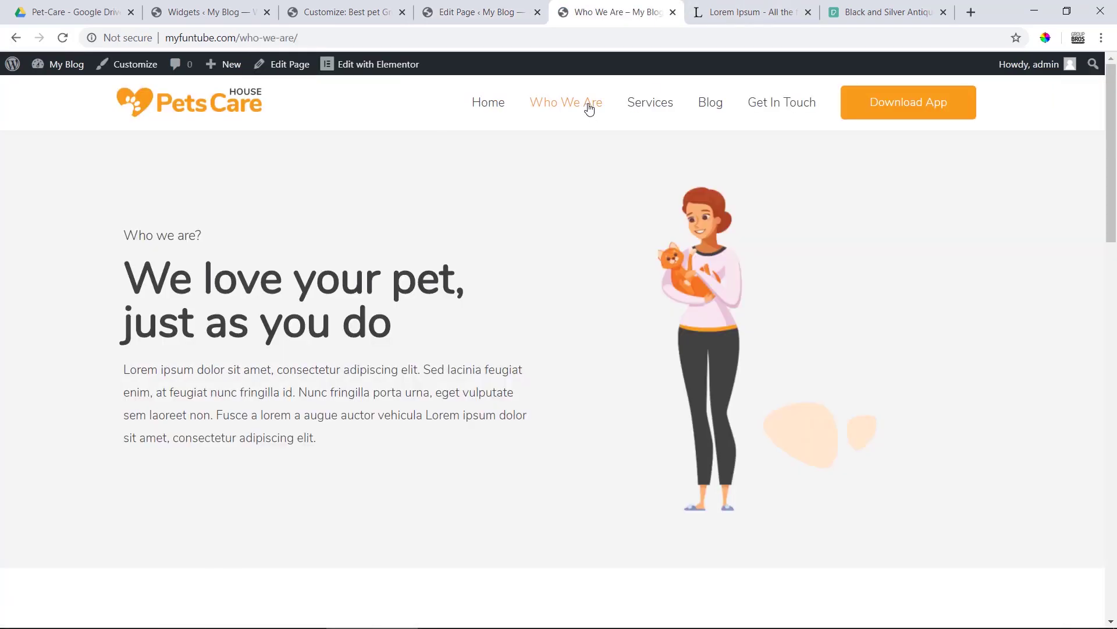
left_click(273, 67)
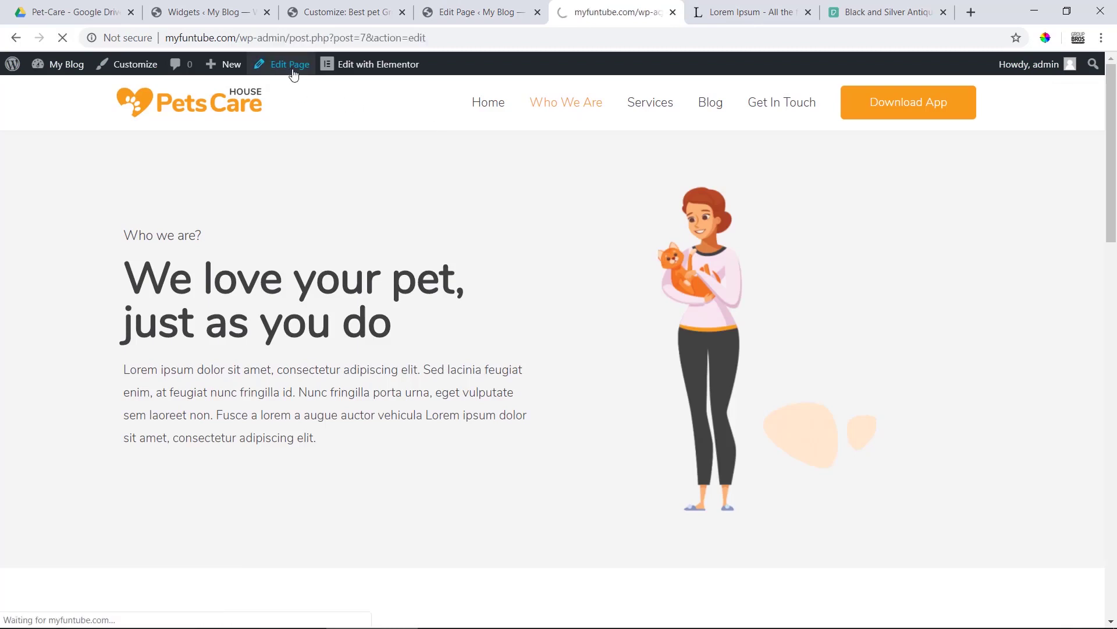
scroll(995, 360, "down", 3)
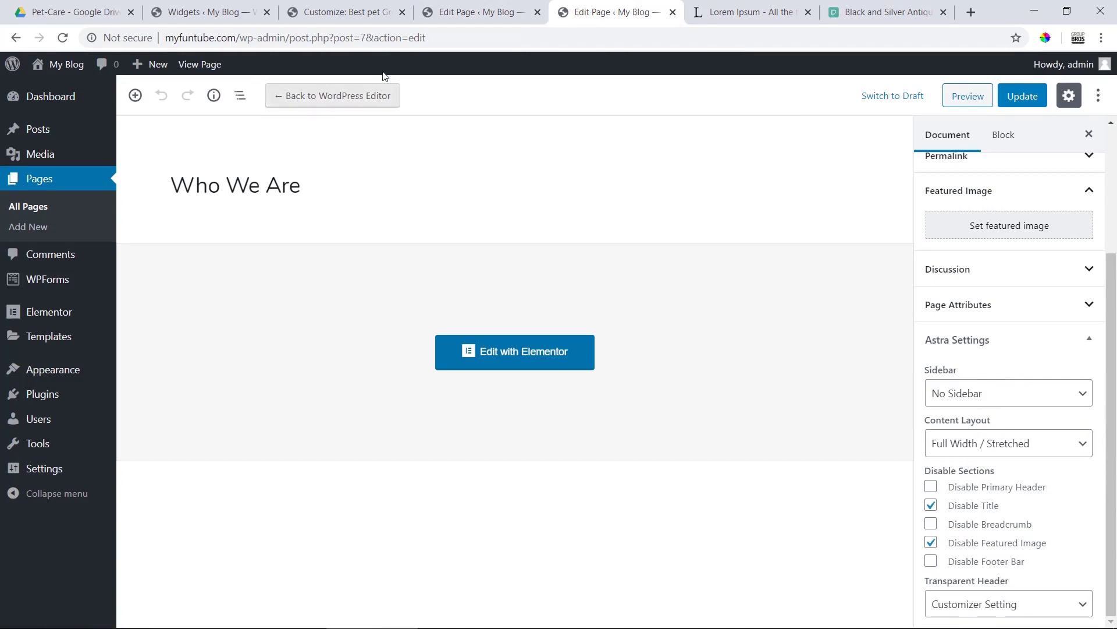
left_click(489, 7)
left_click(971, 397)
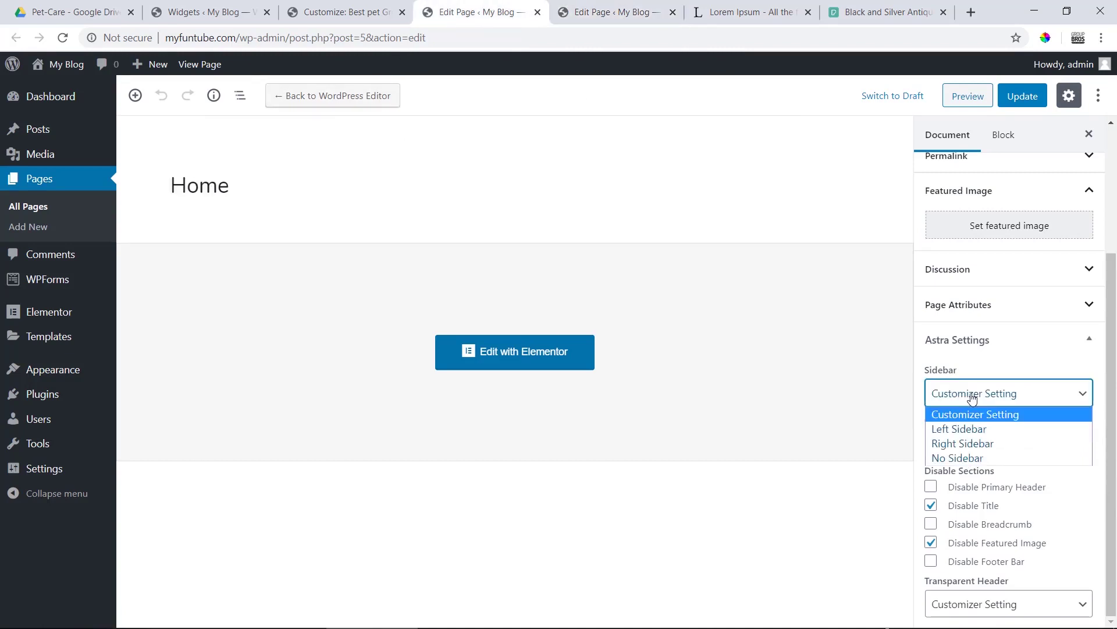
Step: Give the Home page No Sidebar and a Full Width / Stretched layout, update it, and view it live
left_click(980, 460)
left_click(980, 447)
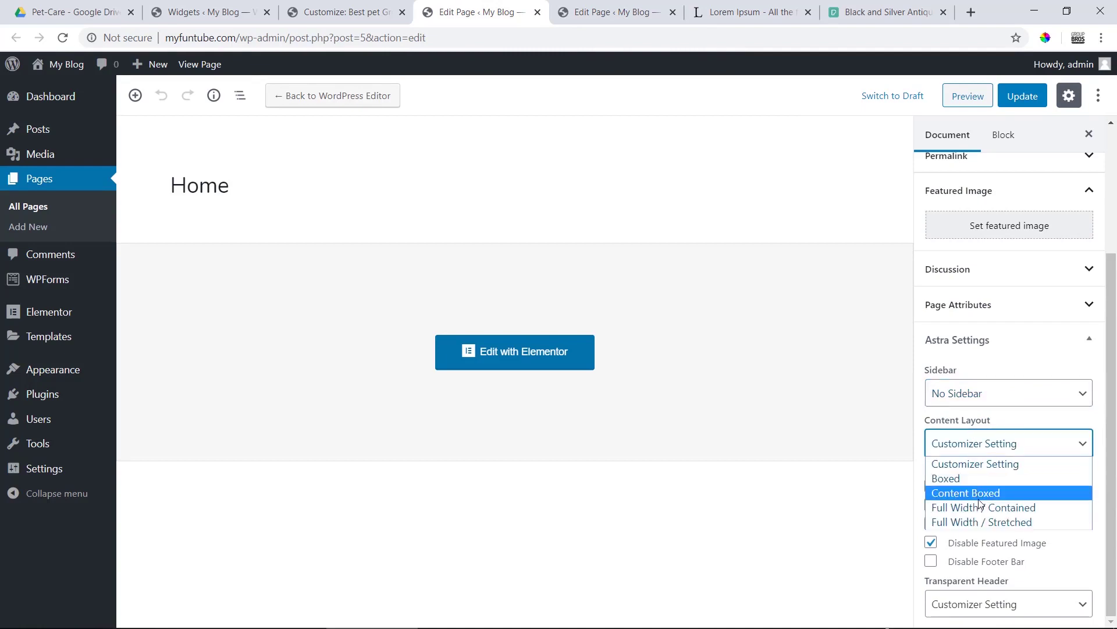
left_click(990, 522)
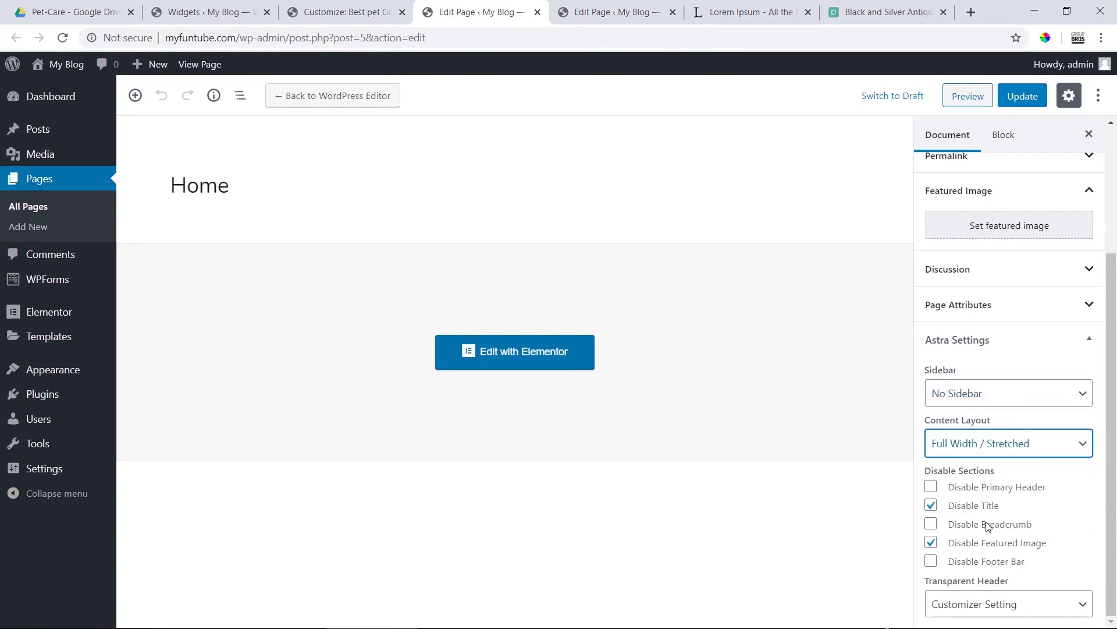
left_click(1023, 96)
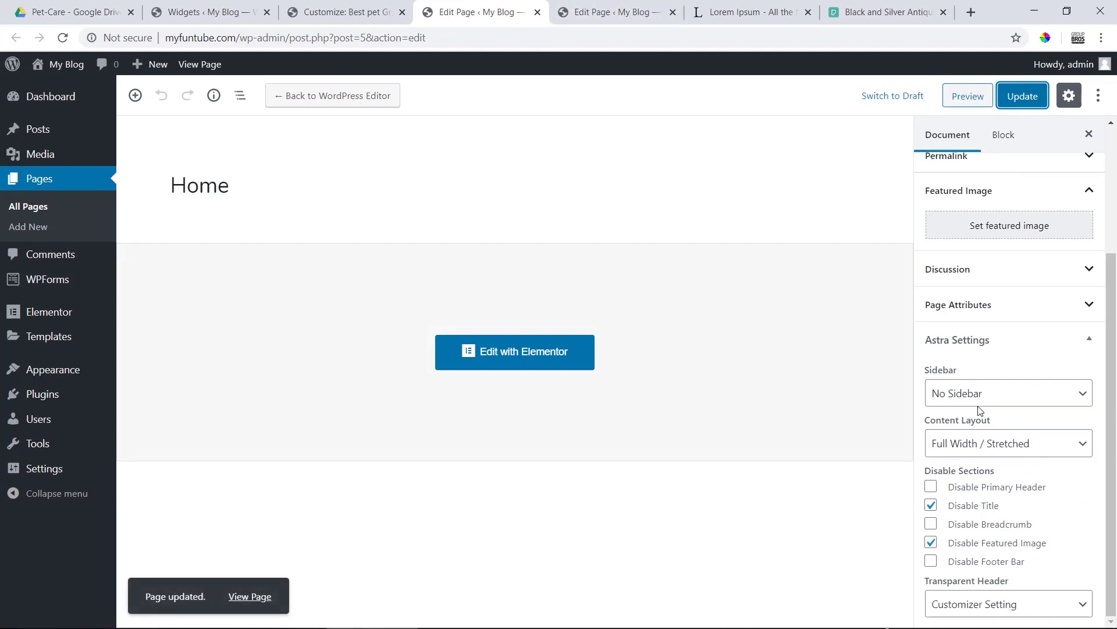
left_click(265, 597)
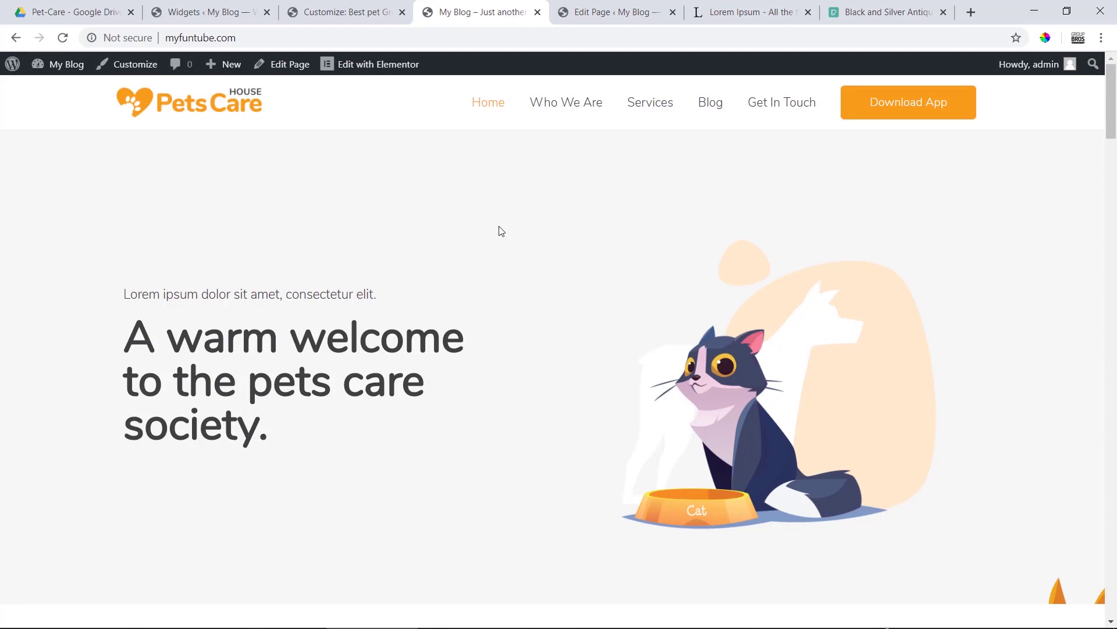
scroll(564, 319, "down", 20)
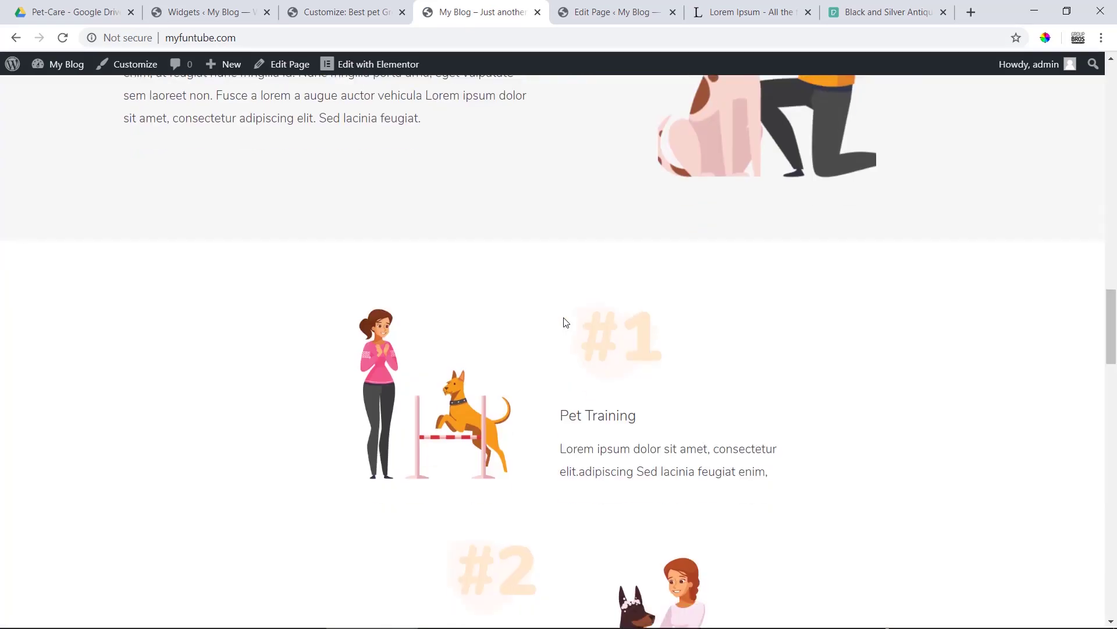
scroll(563, 322, "down", 15)
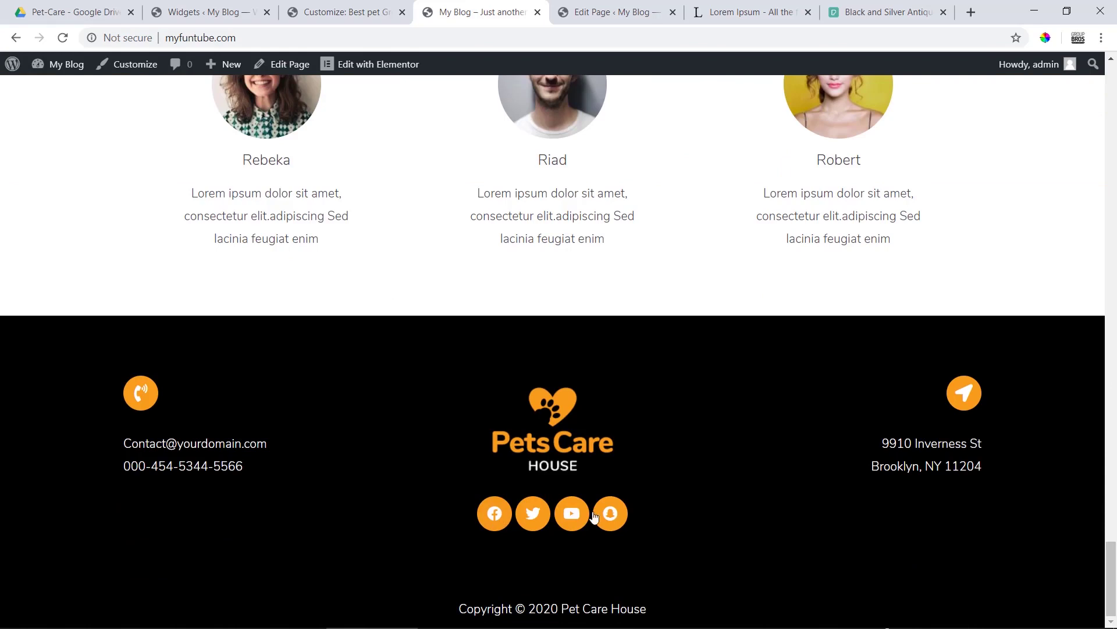
scroll(604, 518, "up", 10)
scroll(603, 518, "up", 20)
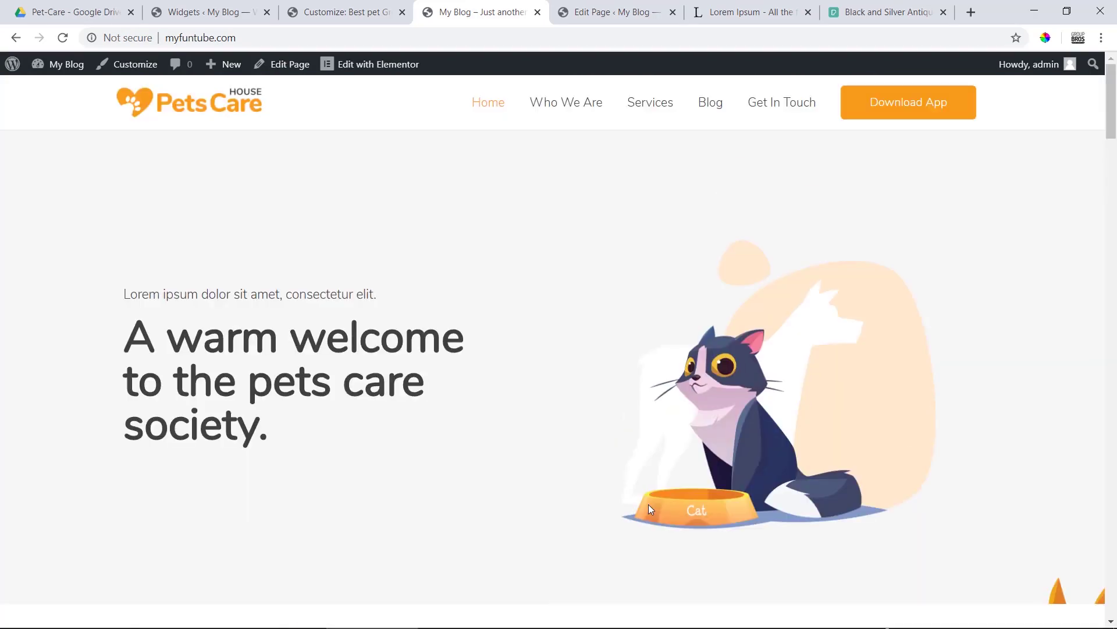
left_click(713, 105)
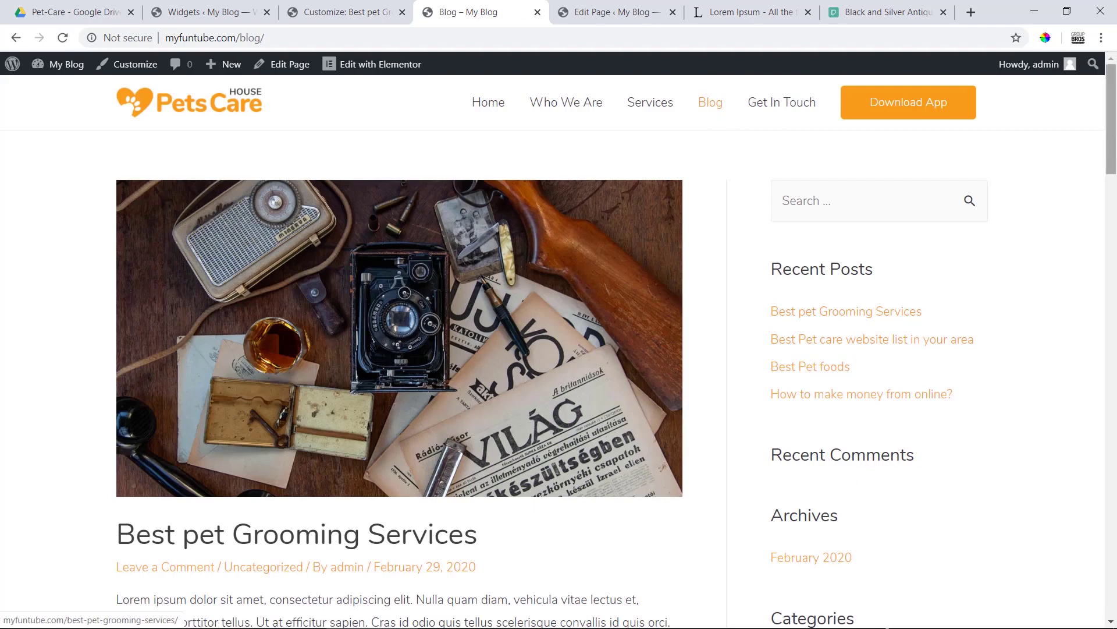
scroll(1115, 135, "down", 1)
scroll(1116, 135, "down", 4)
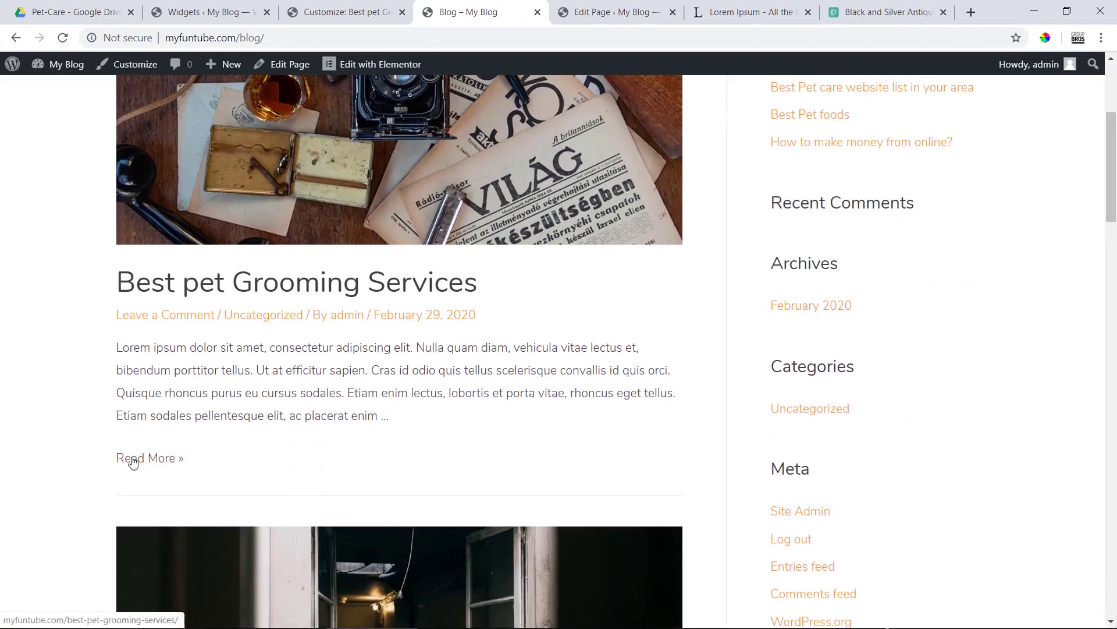
left_click(133, 460)
scroll(577, 374, "down", 14)
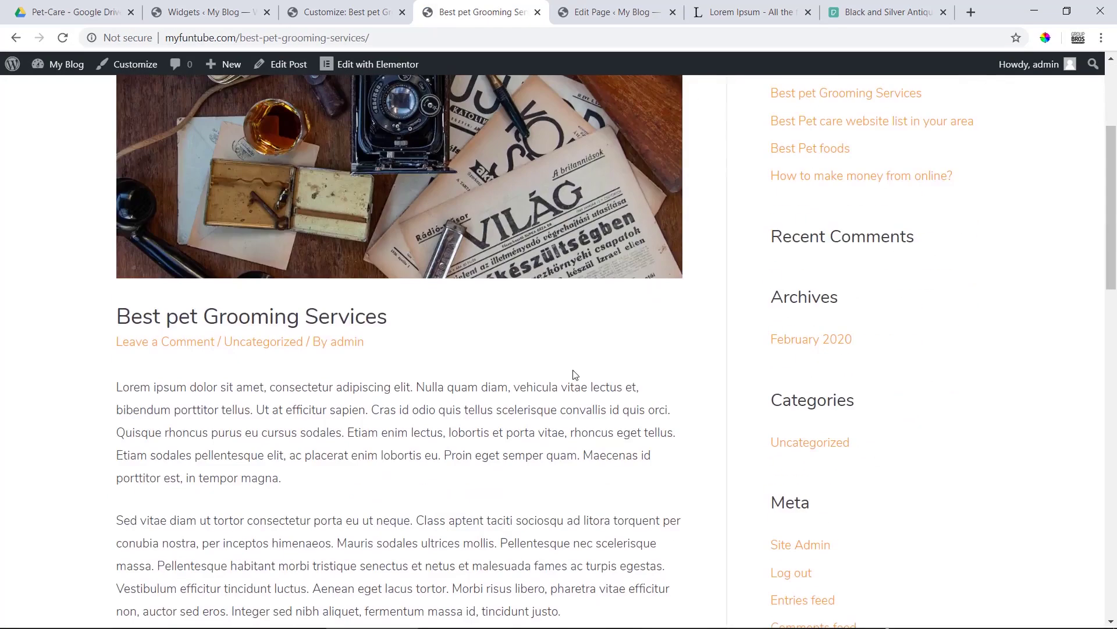
scroll(575, 374, "down", 9)
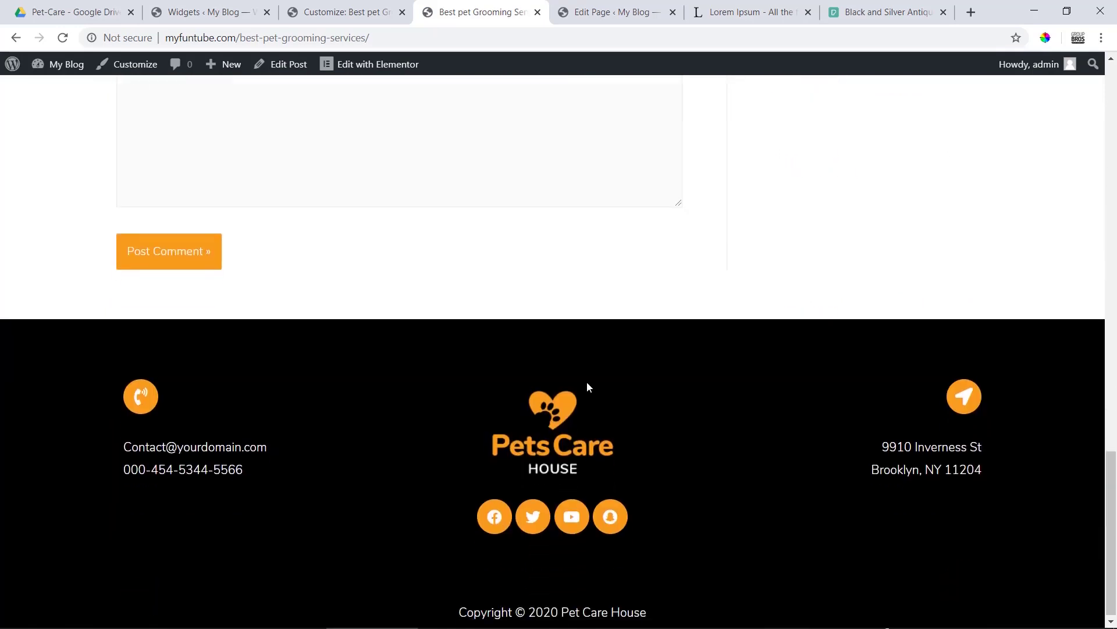
scroll(866, 518, "up", 20)
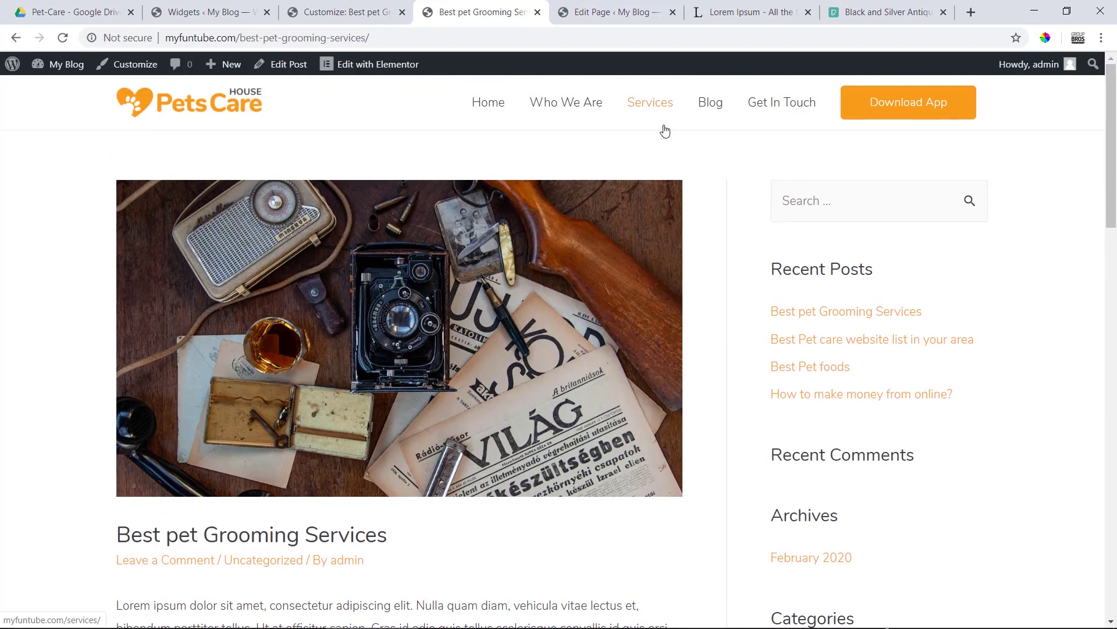
left_click(486, 111)
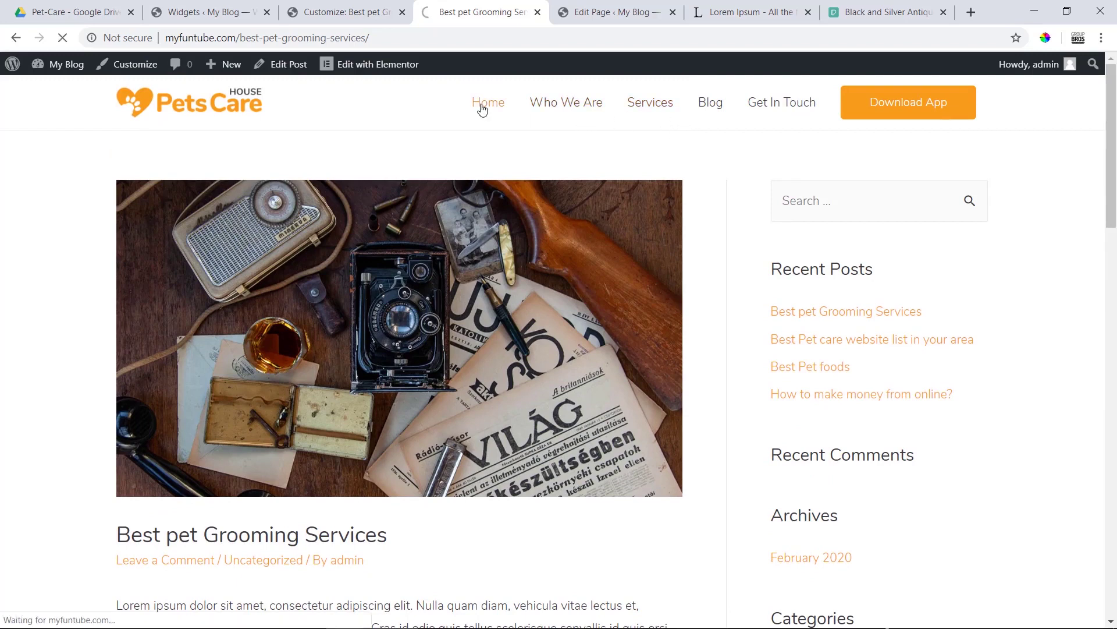